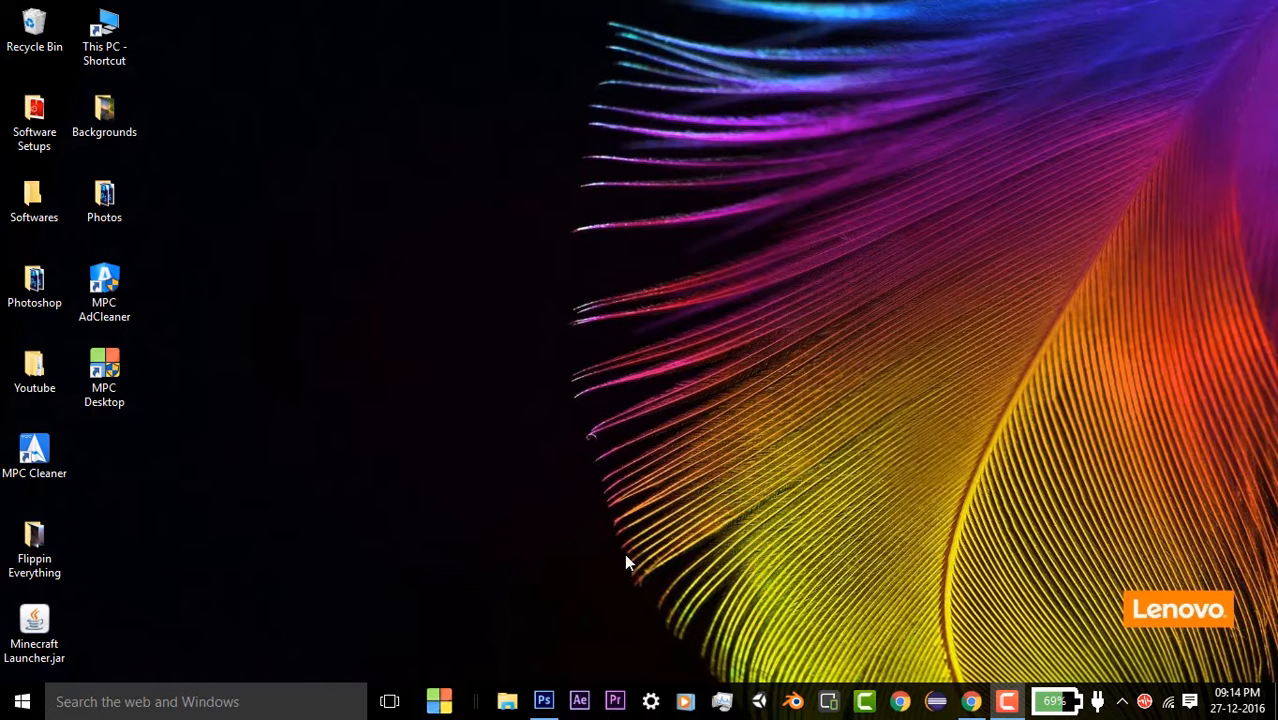
Step: Switch to Photoshop and create a 50 × 50 cm document named CoolTextTutorial with a white background at 100 pixels/cm
left_click(543, 701)
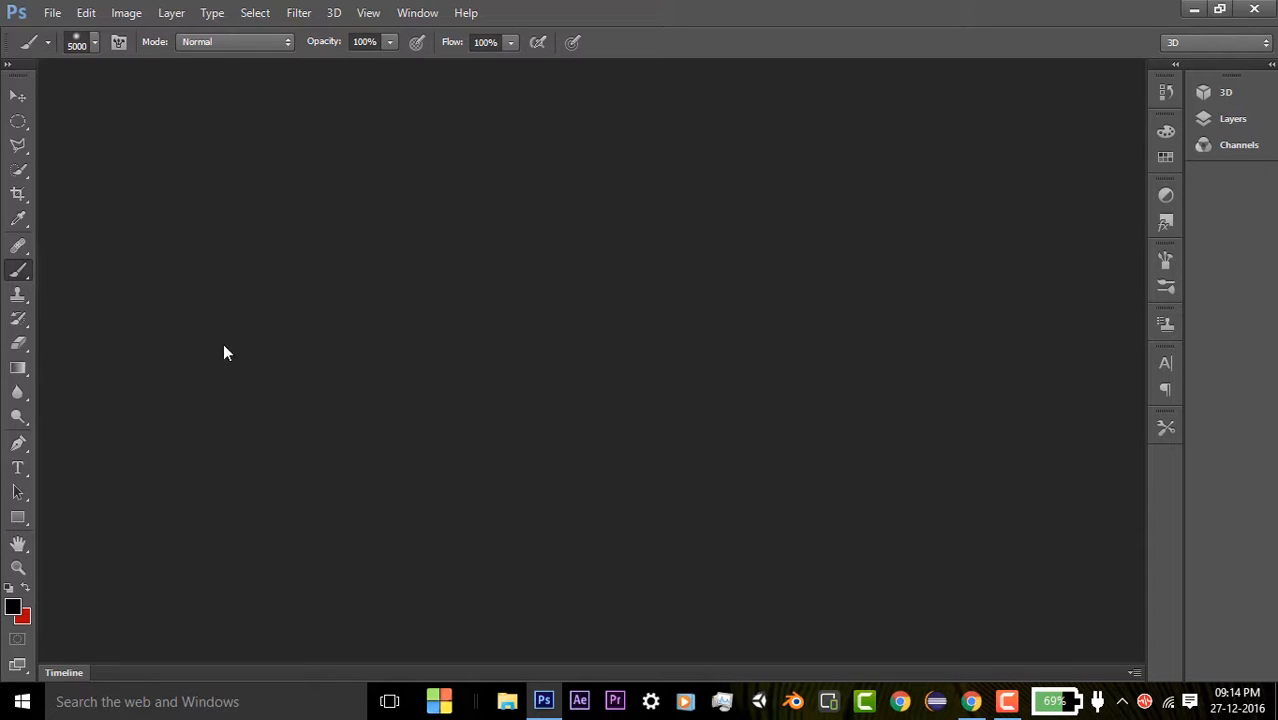
left_click(50, 13)
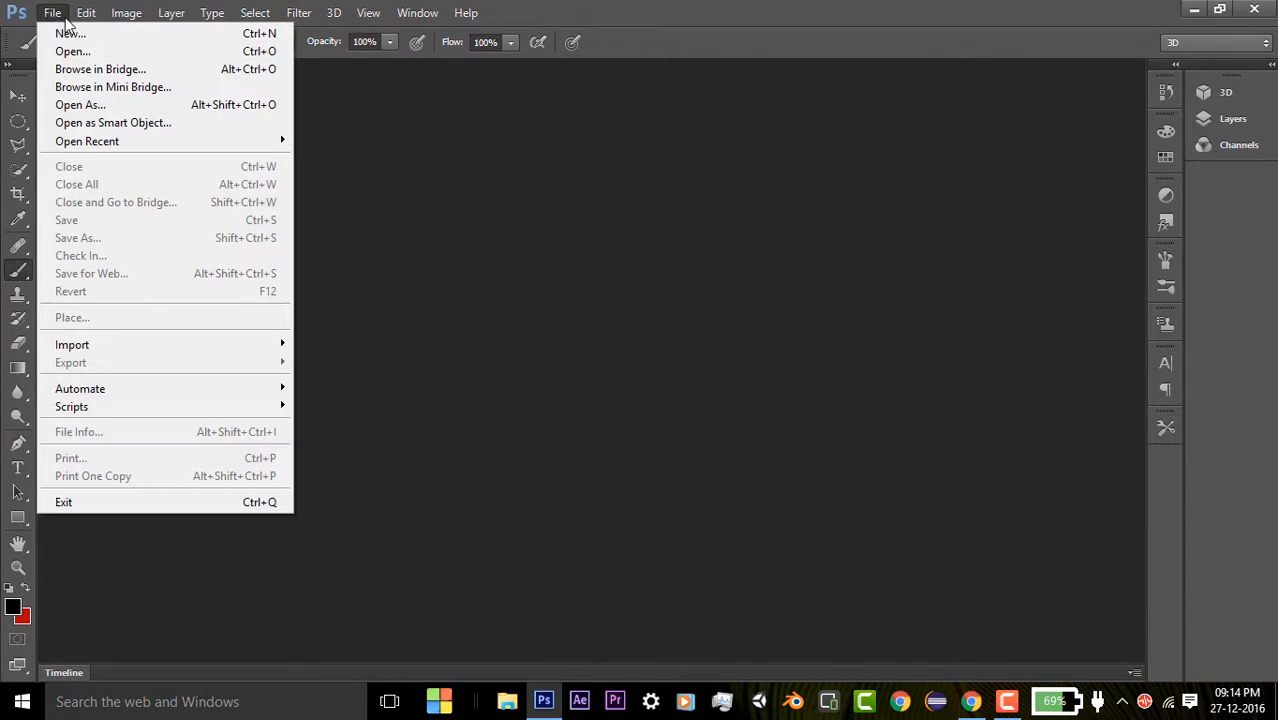
left_click(118, 37)
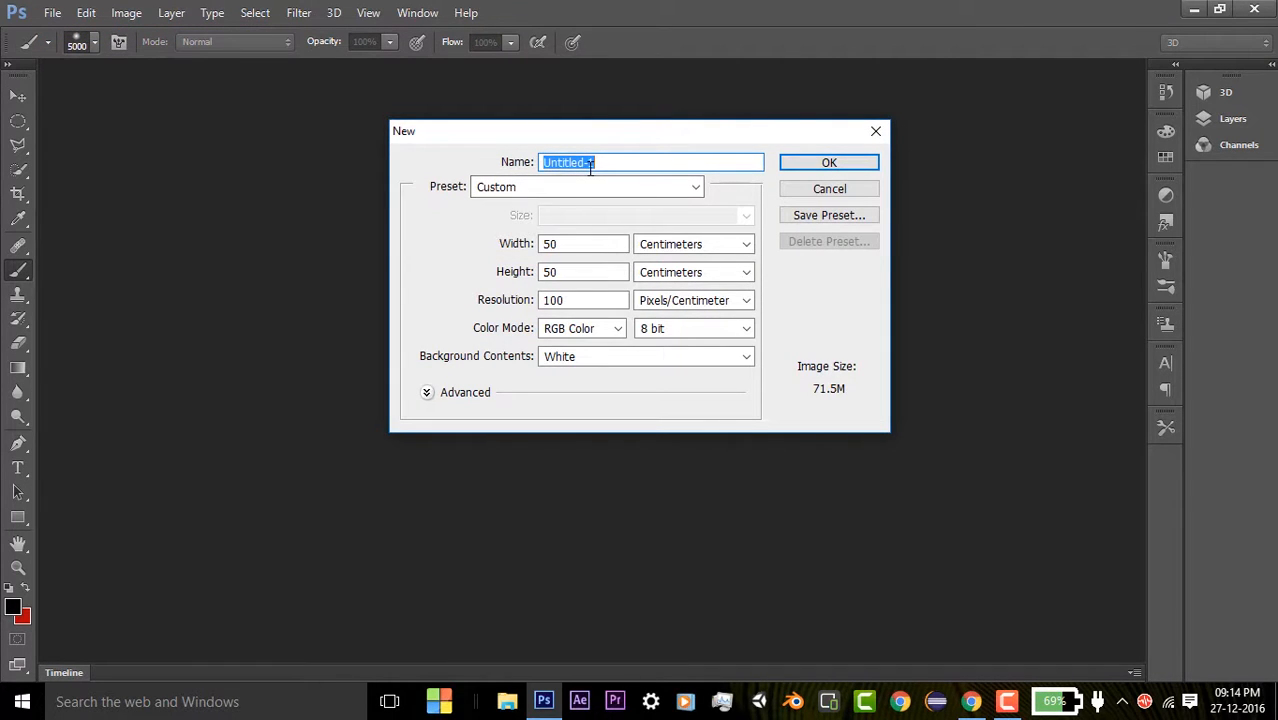
key("BackSpace")
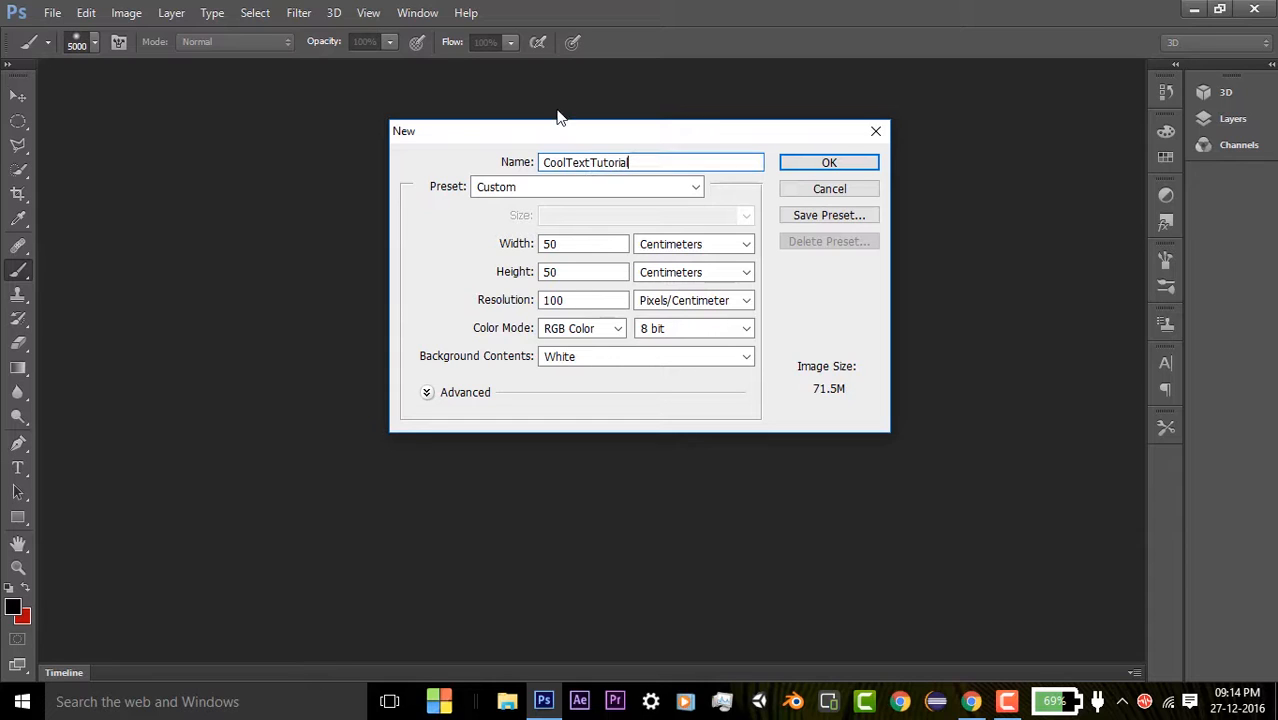
left_click(813, 167)
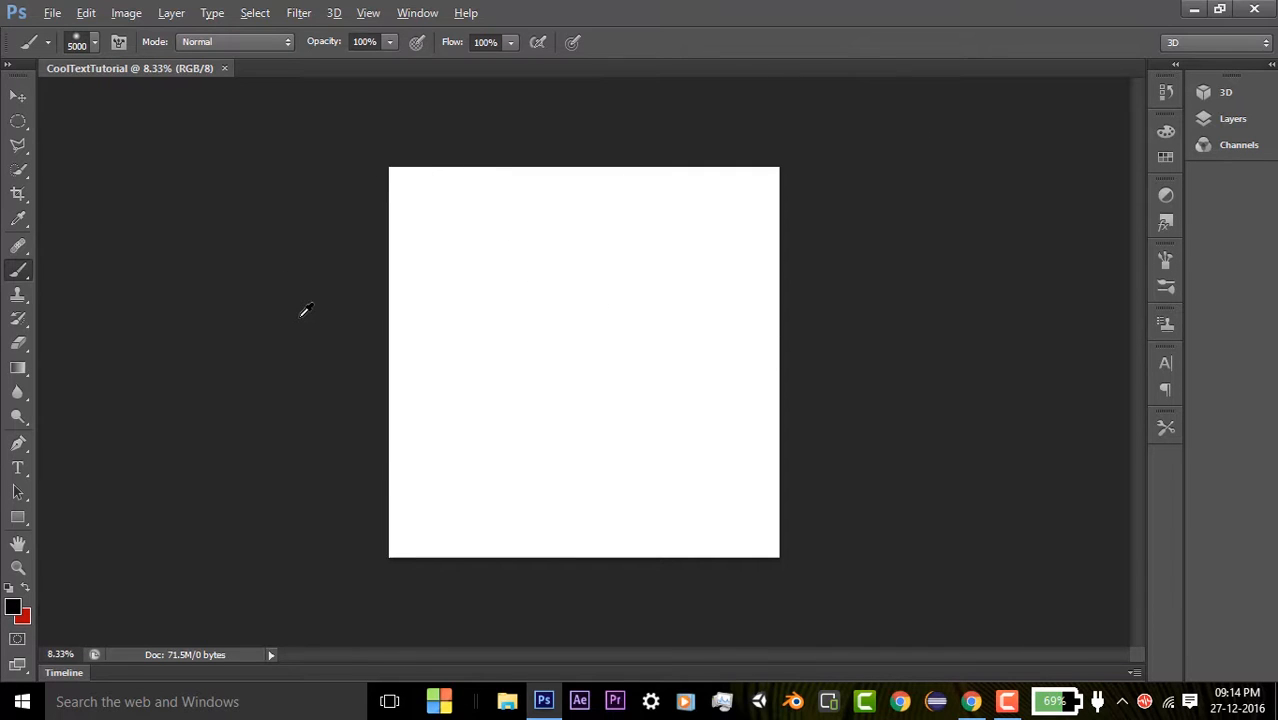
key("ctrl+0")
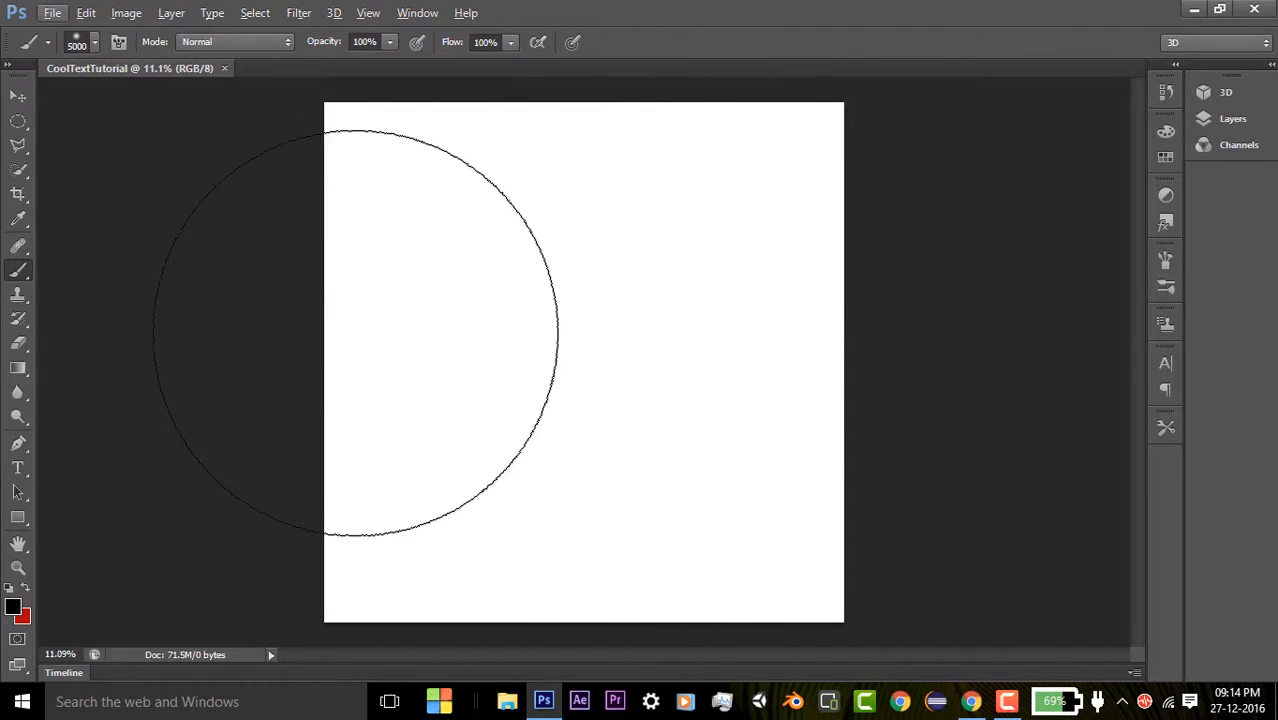
scroll(670, 382, "down", 3)
scroll(614, 375, "up", 2)
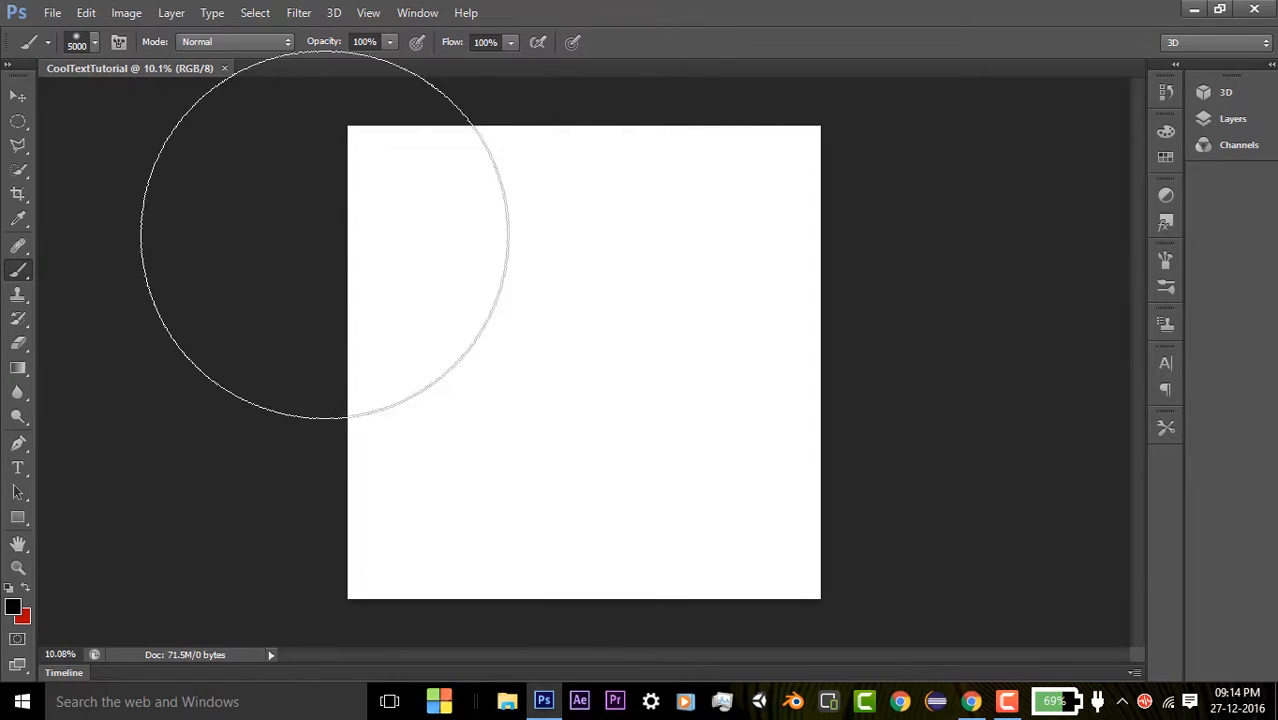
left_click(18, 96)
key("b")
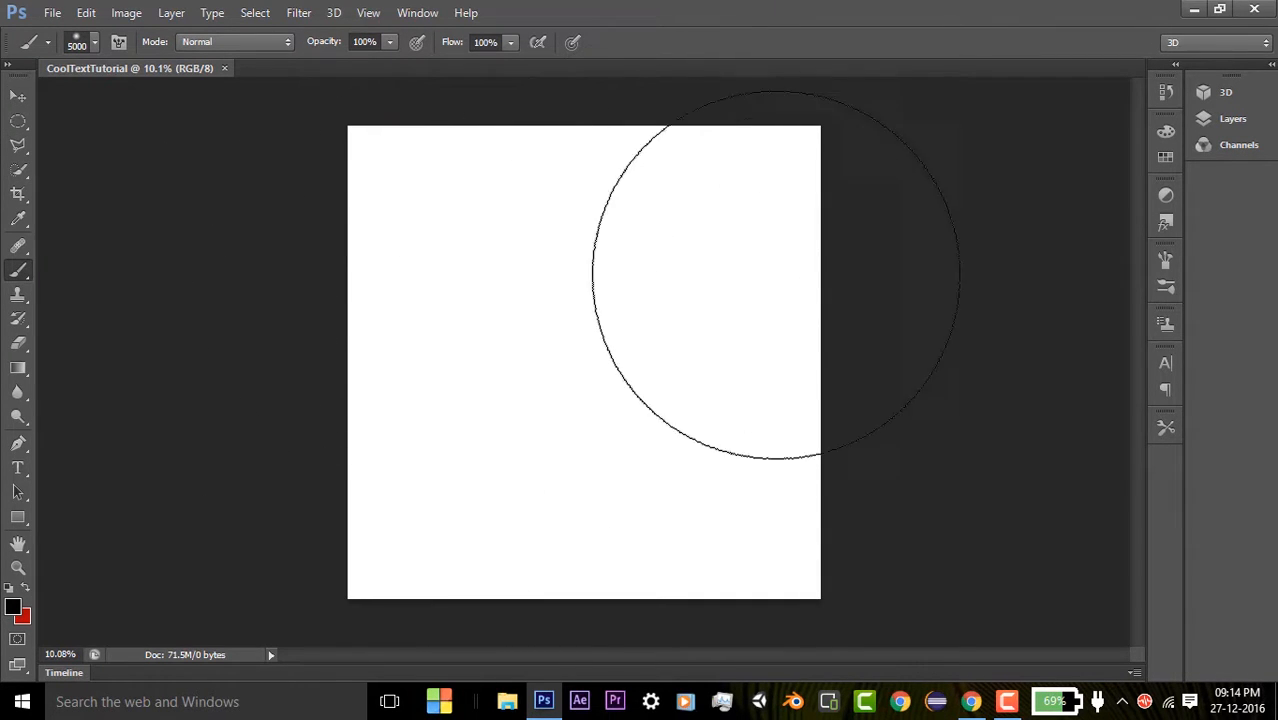
left_click(18, 96)
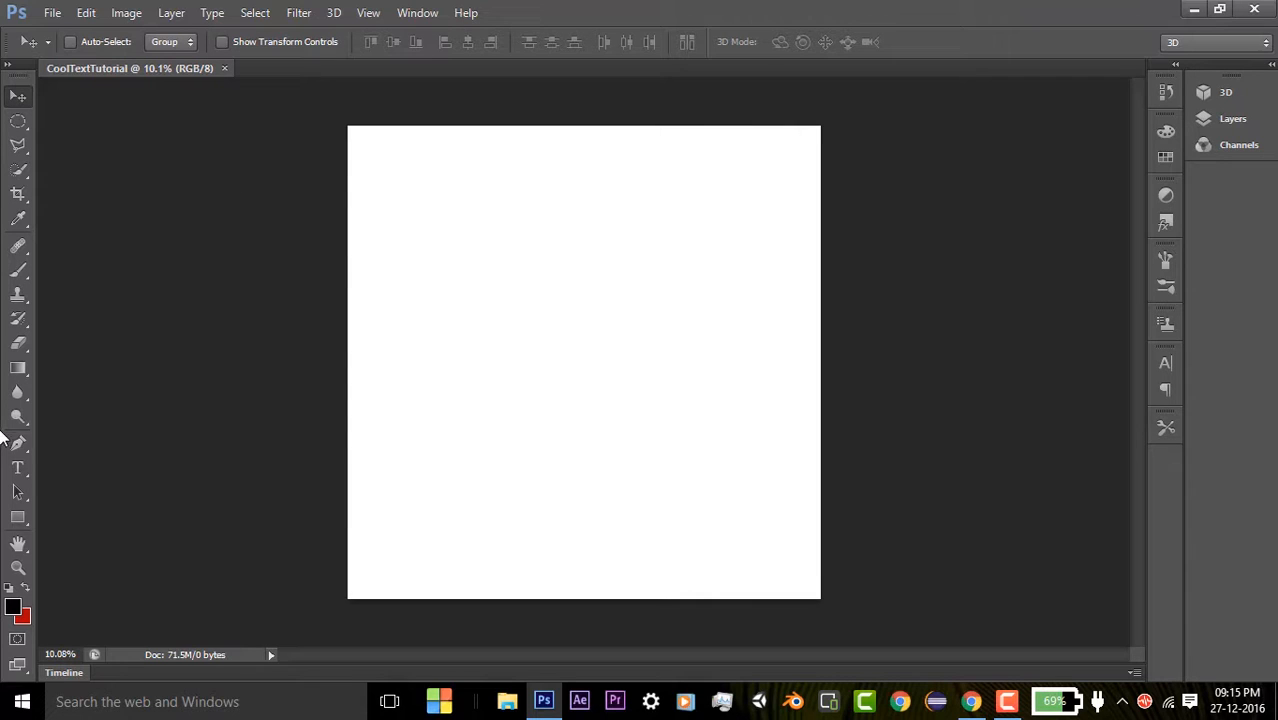
left_click(20, 468)
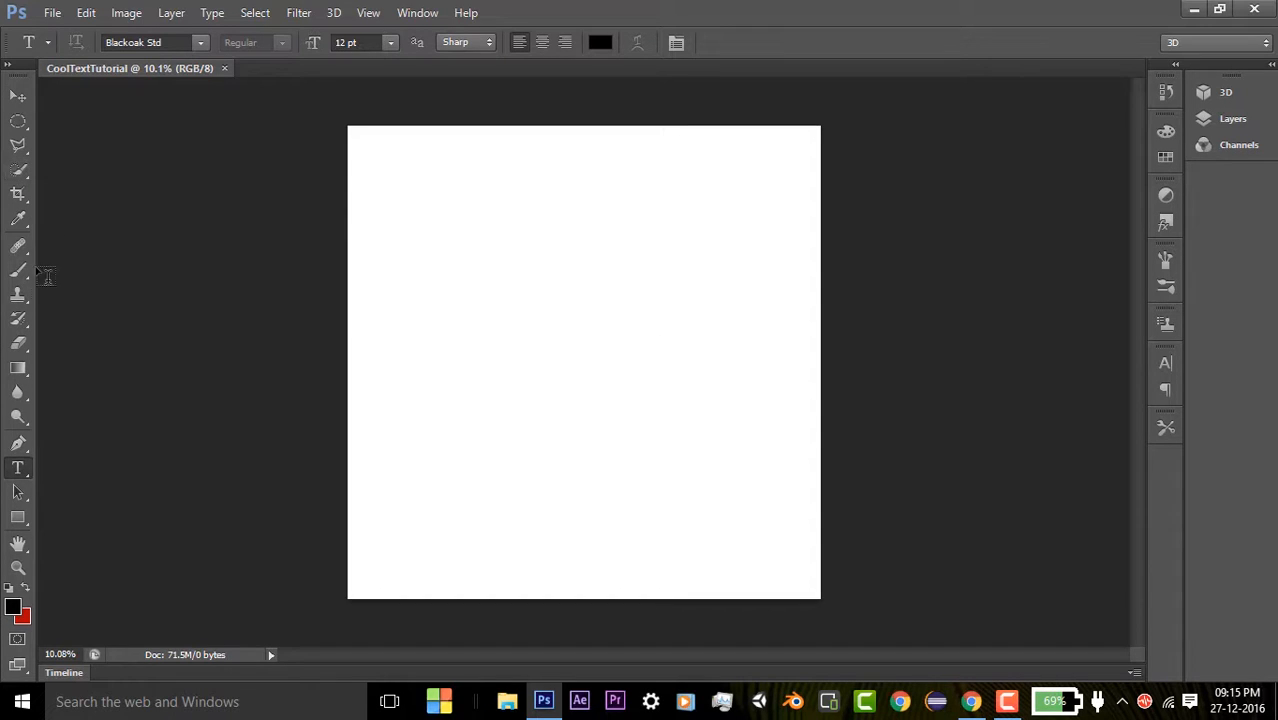
Step: Reduce the Brush tool's size to 1000 px
left_click(18, 270)
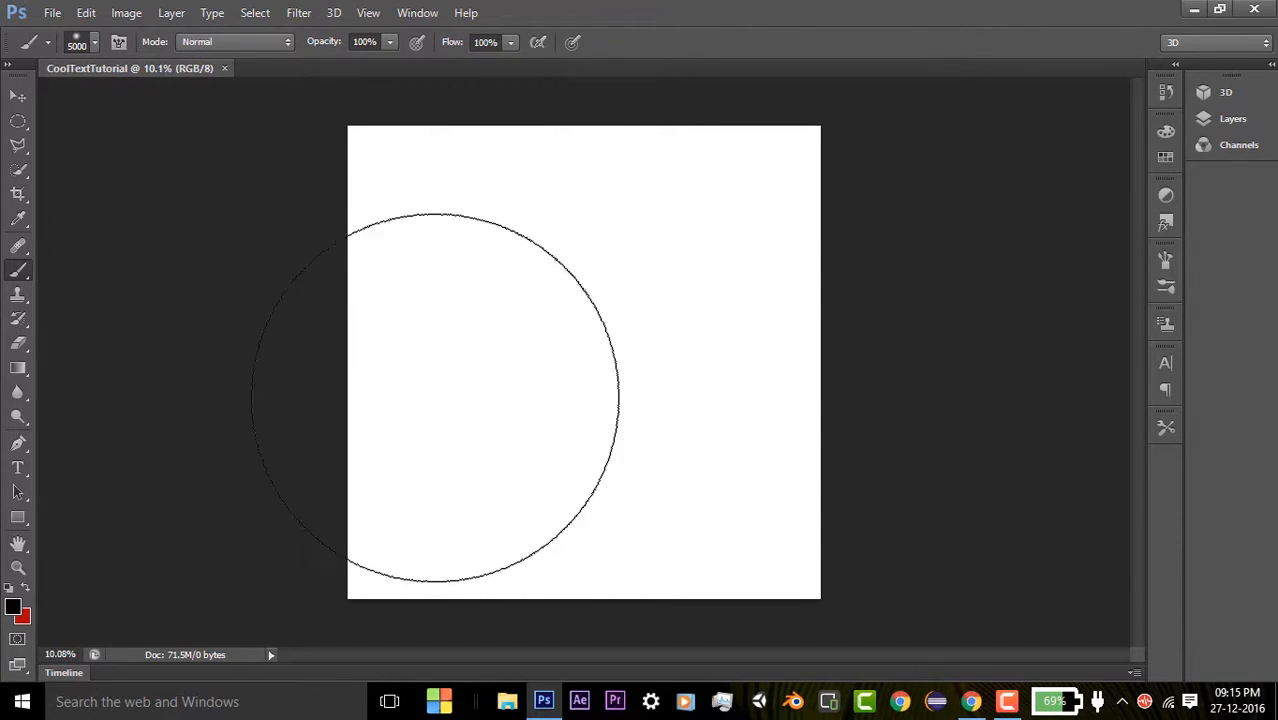
key("bracketleft")
key("bracketleft")
key("bracketleft")
key("bracketleft")
key("bracketleft")
key("bracketleft")
key("bracketleft")
key("bracketleft")
key("bracketleft")
key("bracketleft")
key("bracketleft")
key("bracketleft")
key("bracketleft")
key("bracketleft")
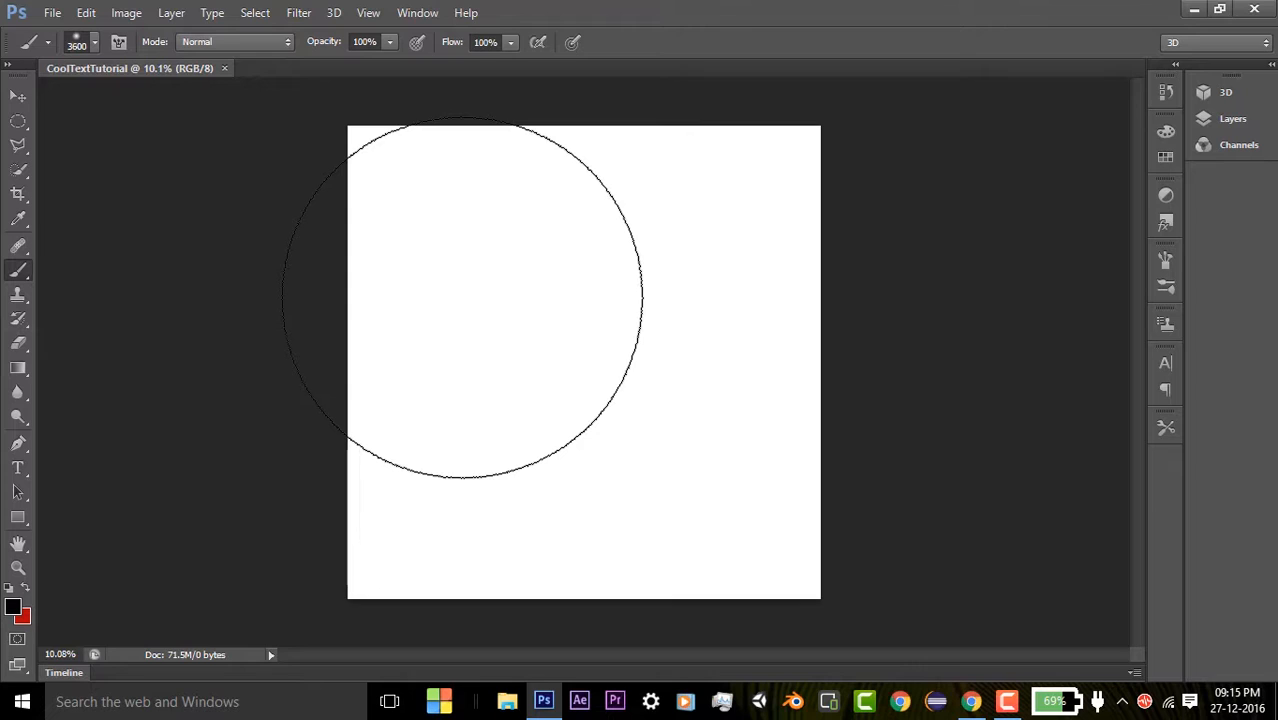
key("bracketleft")
key("bracketleft")
key("bracketleft")
key("bracketleft")
key("bracketleft")
key("bracketleft")
key("bracketleft")
key("bracketleft")
key("bracketleft")
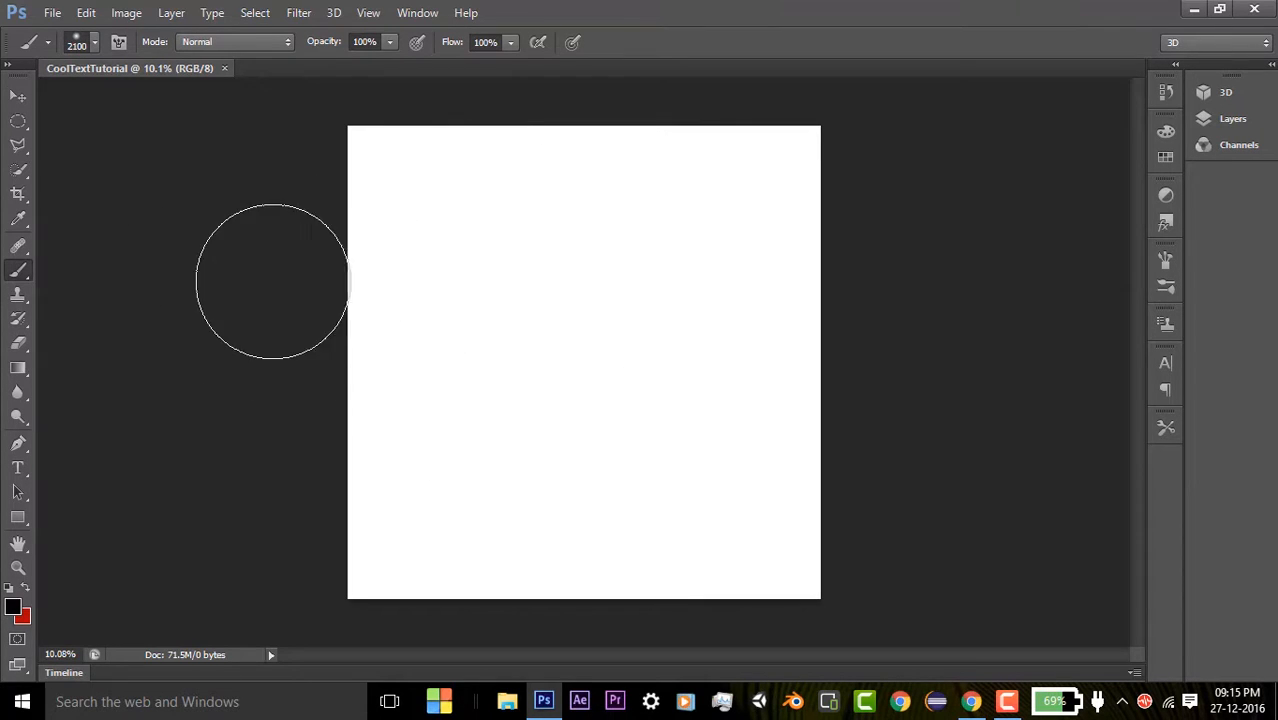
key("bracketleft")
key("bracketleft")
key("bracketleft")
key("bracketleft")
key("bracketleft")
key("bracketleft")
key("bracketleft")
key("bracketleft")
key("bracketleft")
key("bracketleft")
key("bracketleft")
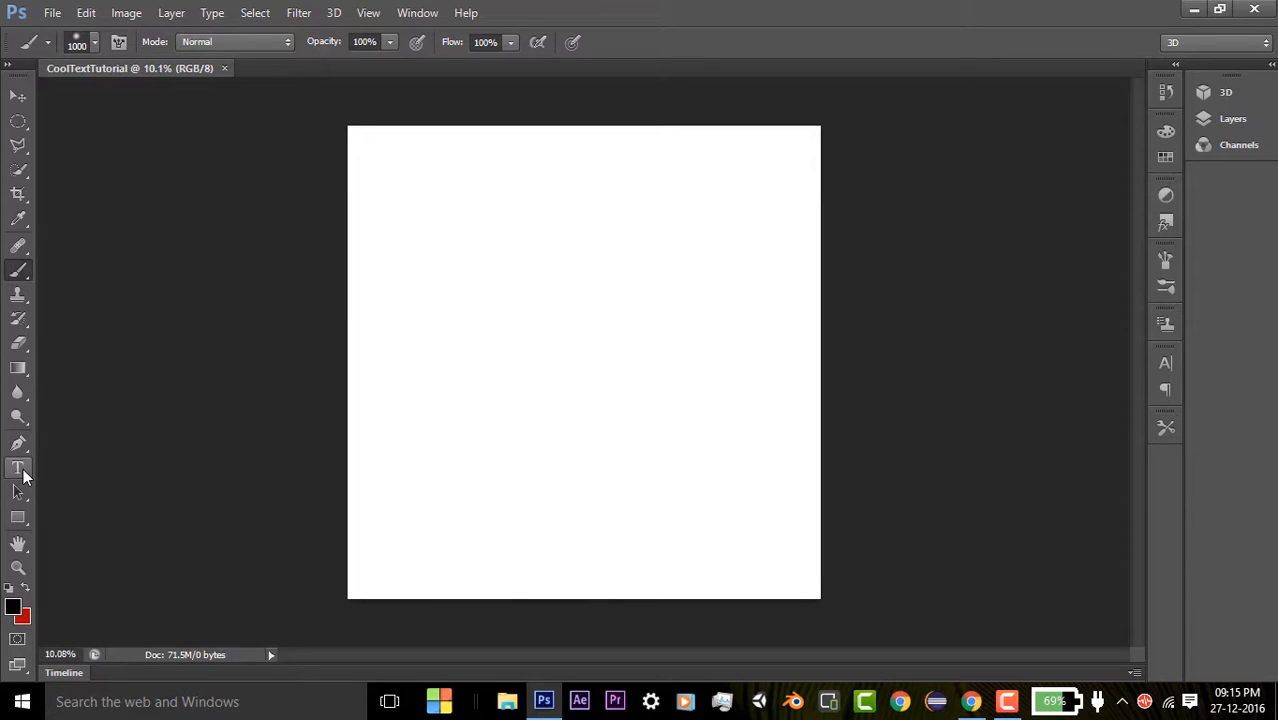
Step: Enlarge the Brush tool's size to 4100 px
left_click(18, 468)
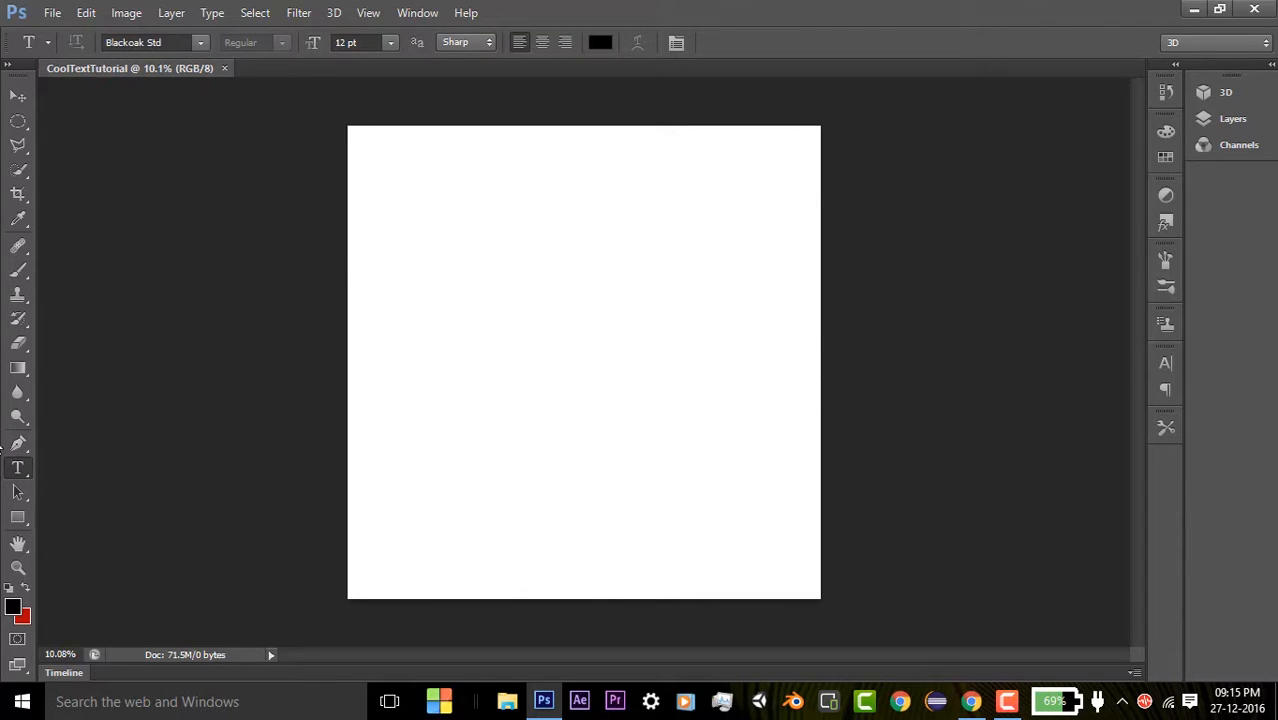
left_click(18, 272)
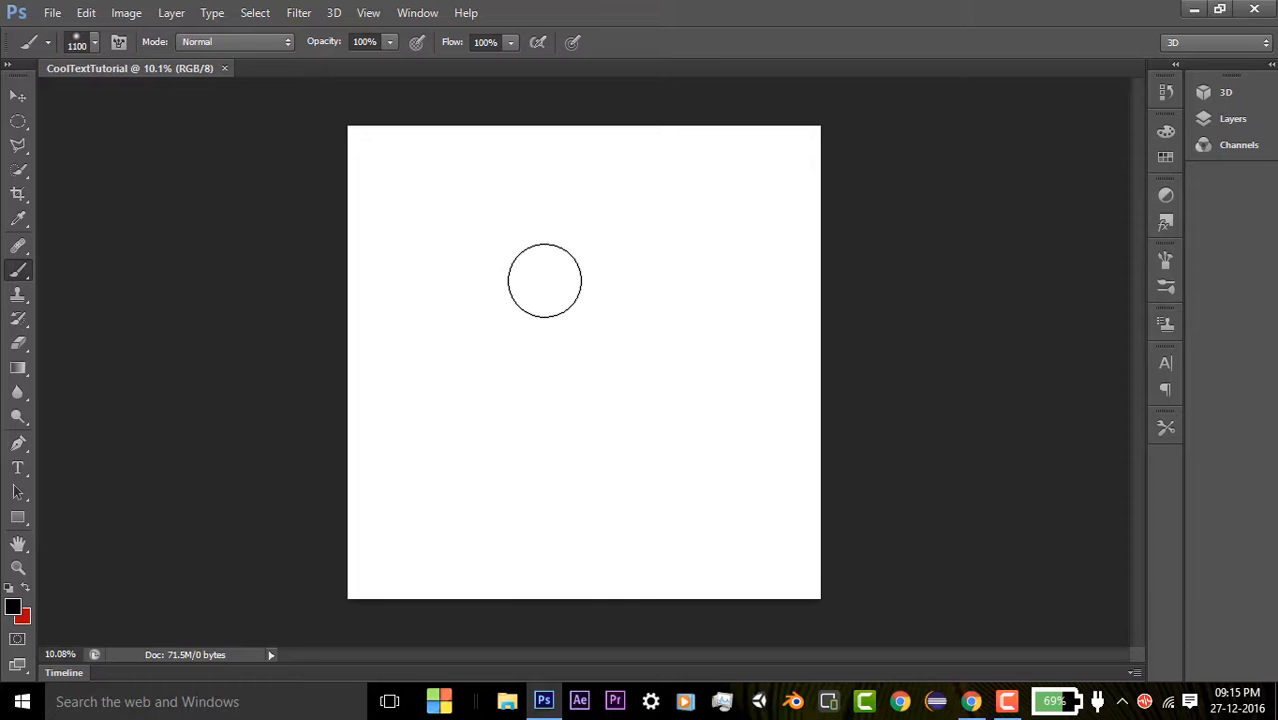
key("bracketright")
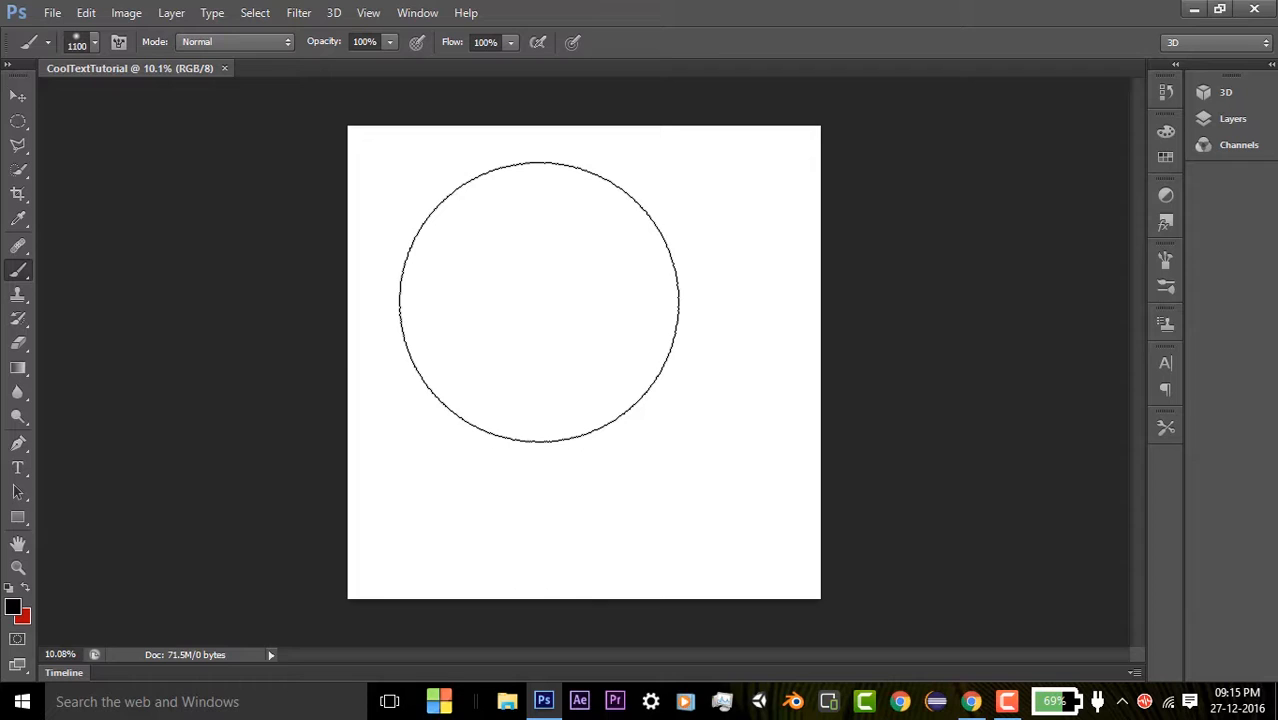
key("[")
key("[")
key("[")
key("[")
key("[")
key("[")
key("[")
key("[")
key("[")
key("[")
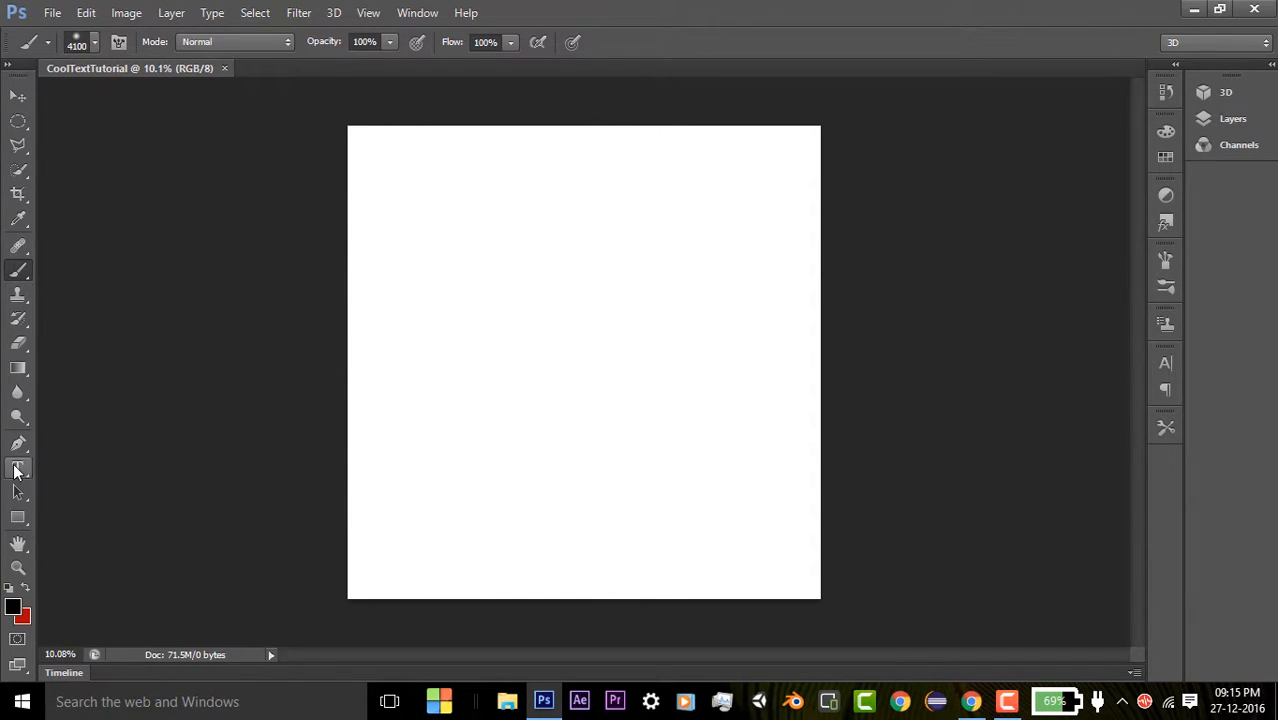
Step: Draw a wide text box across the upper middle of the canvas and enter the text "Cool Text" in it
left_click(17, 468)
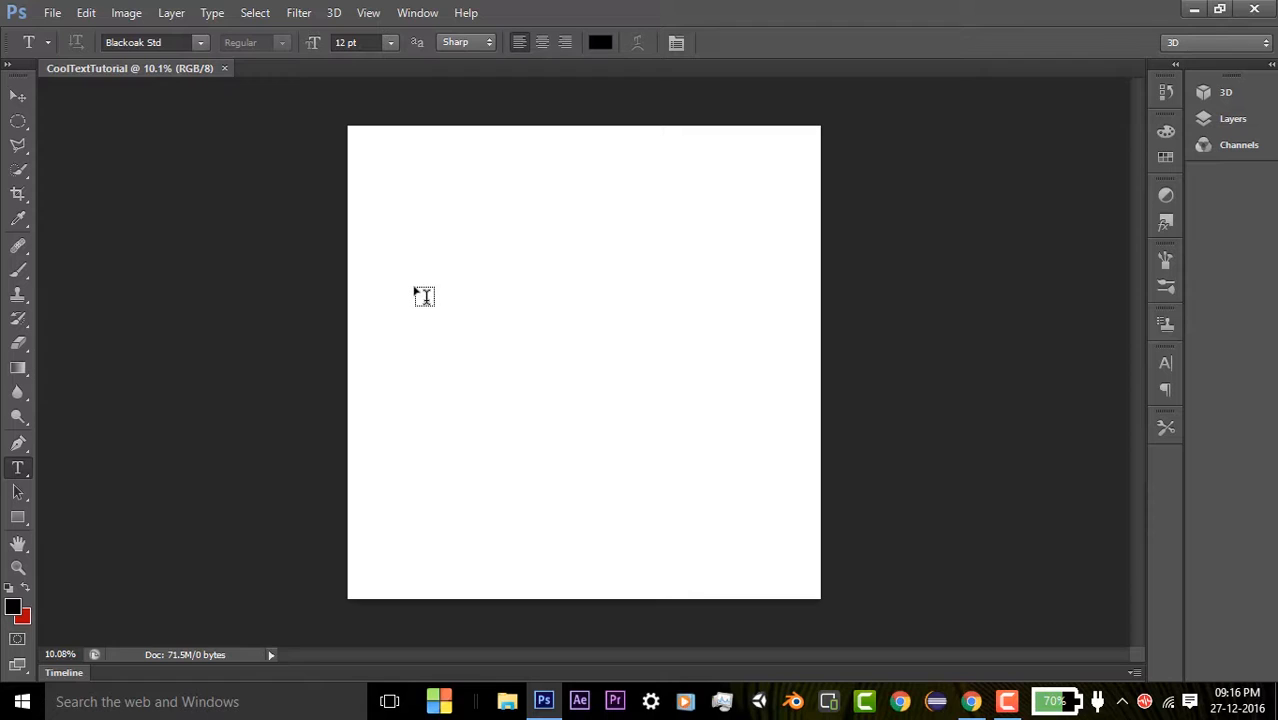
left_click_drag(418, 290, 752, 351)
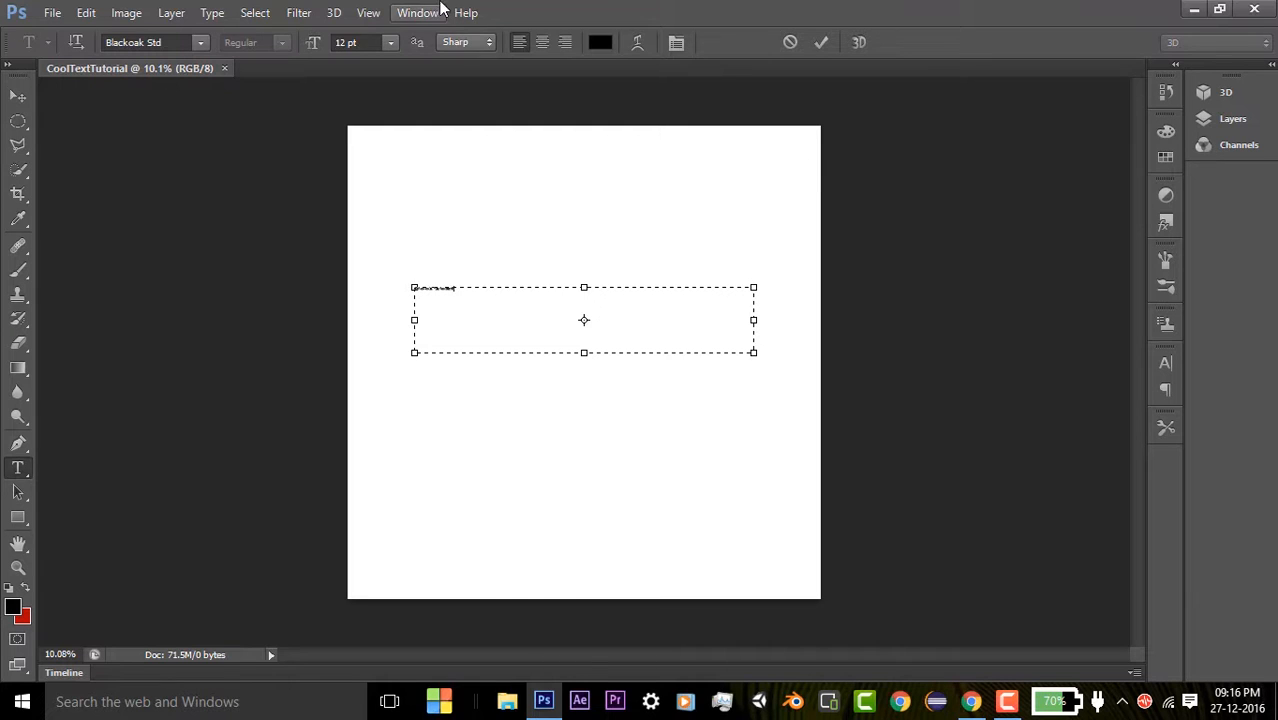
scroll(508, 490, "up", 4)
scroll(447, 355, "up", 12)
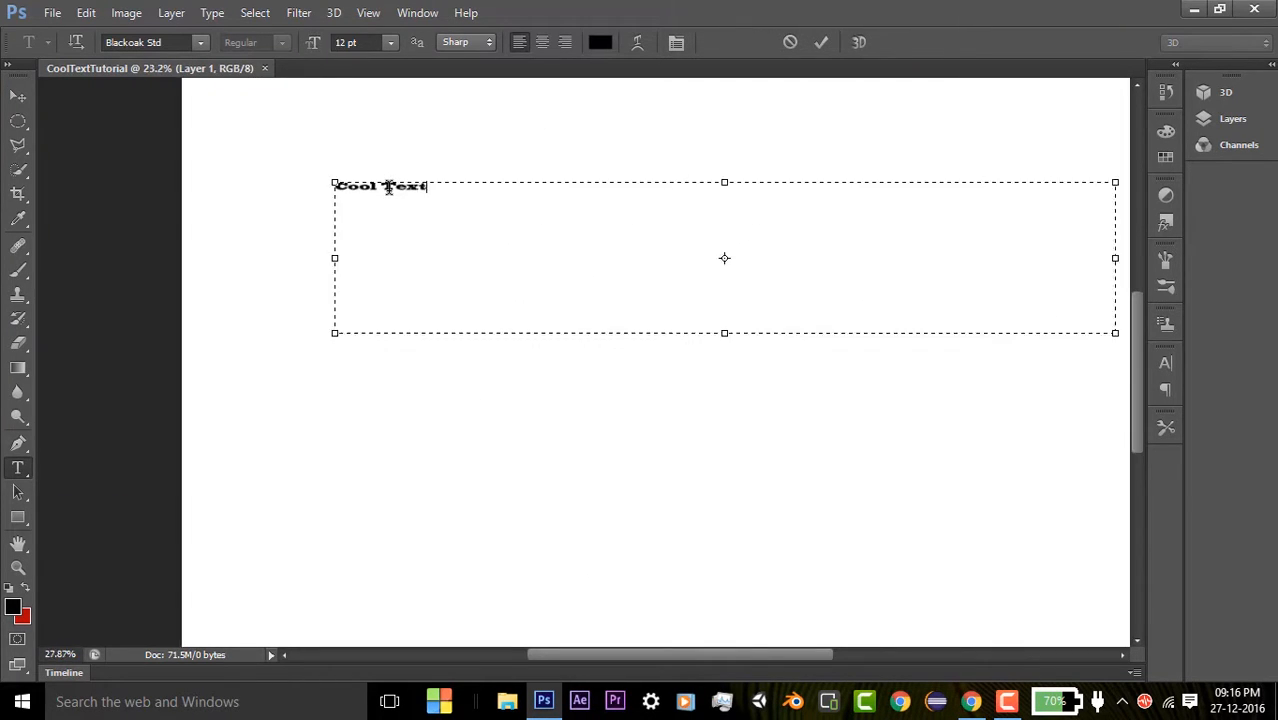
scroll(458, 280, "up", 2)
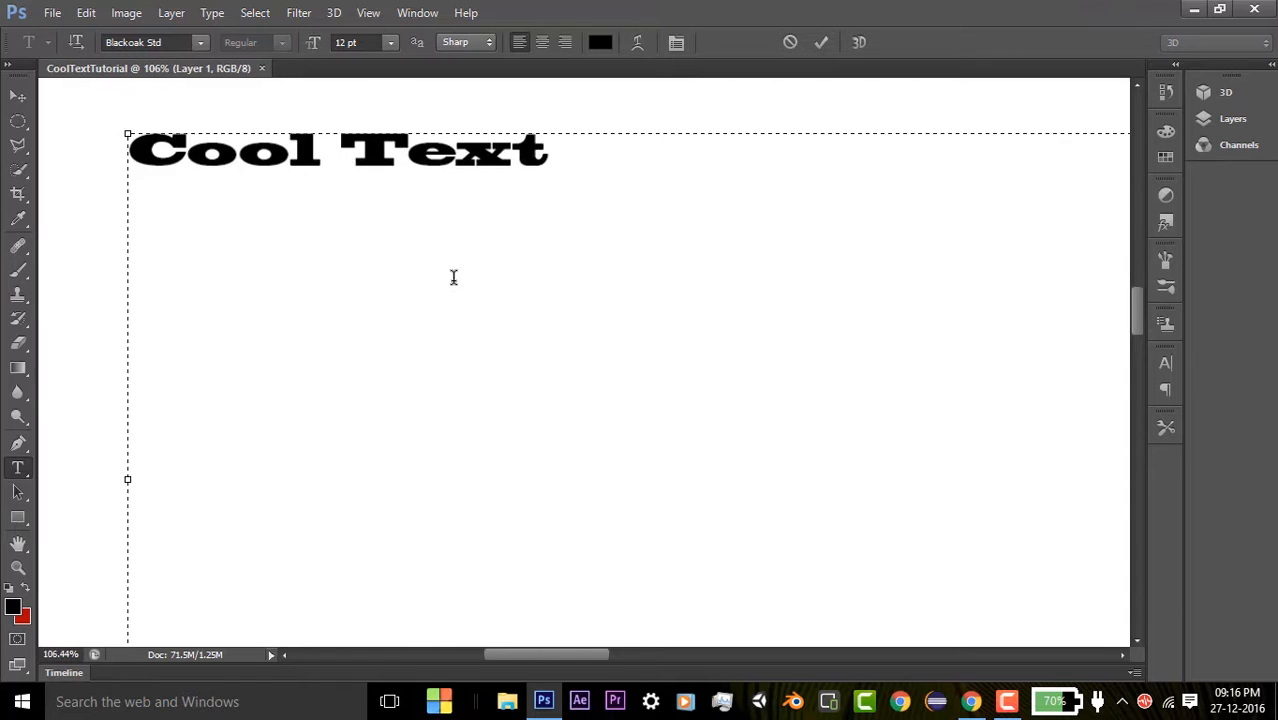
scroll(455, 278, "down", 10)
scroll(770, 390, "down", 8)
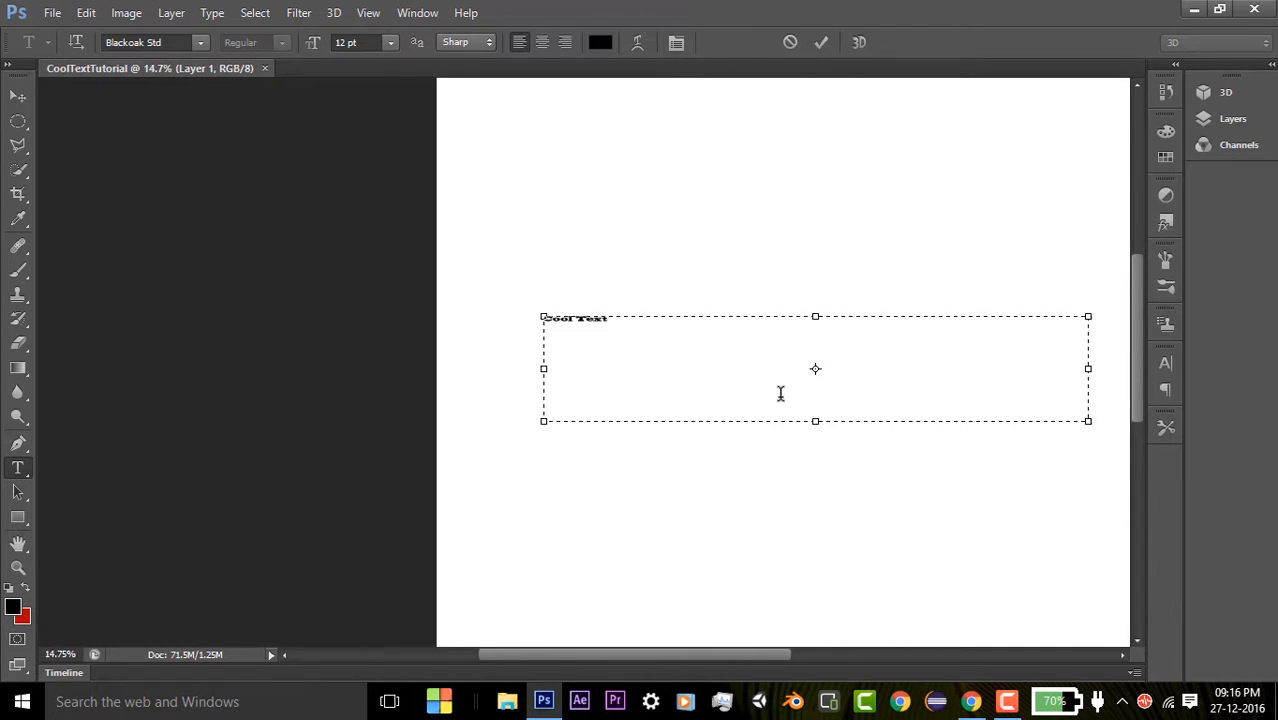
scroll(785, 397, "up", 3)
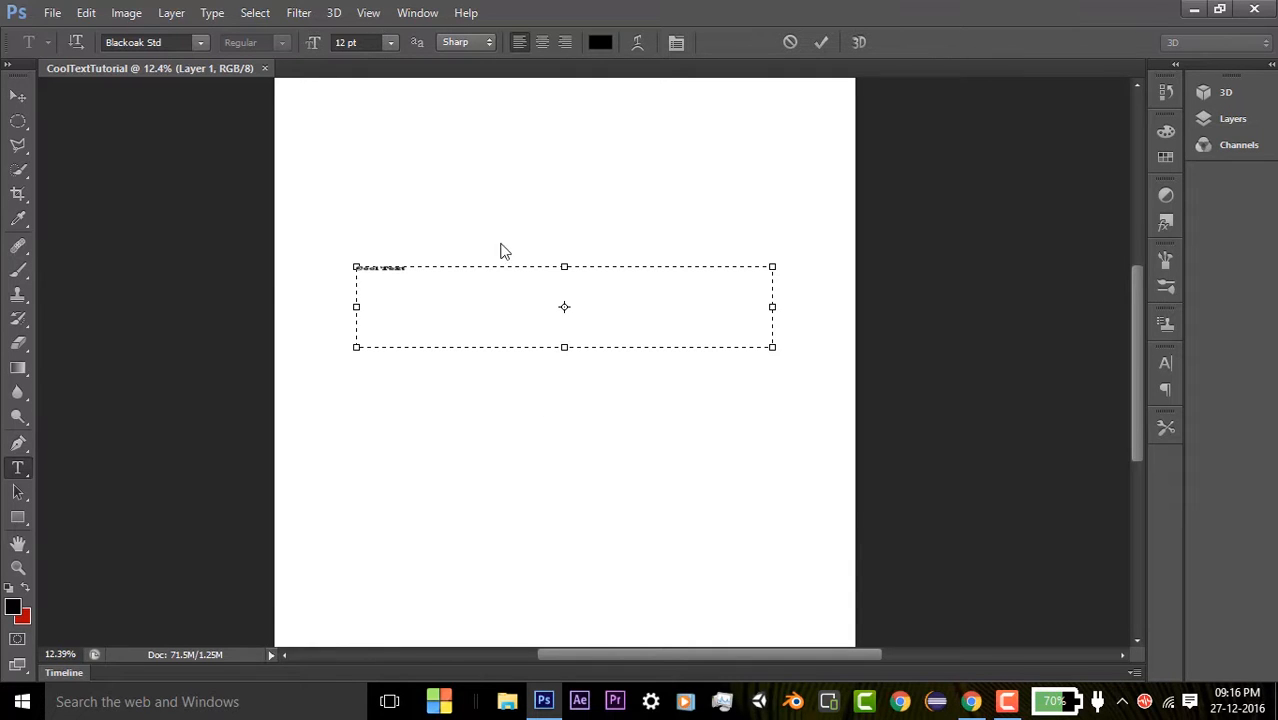
left_click(18, 567)
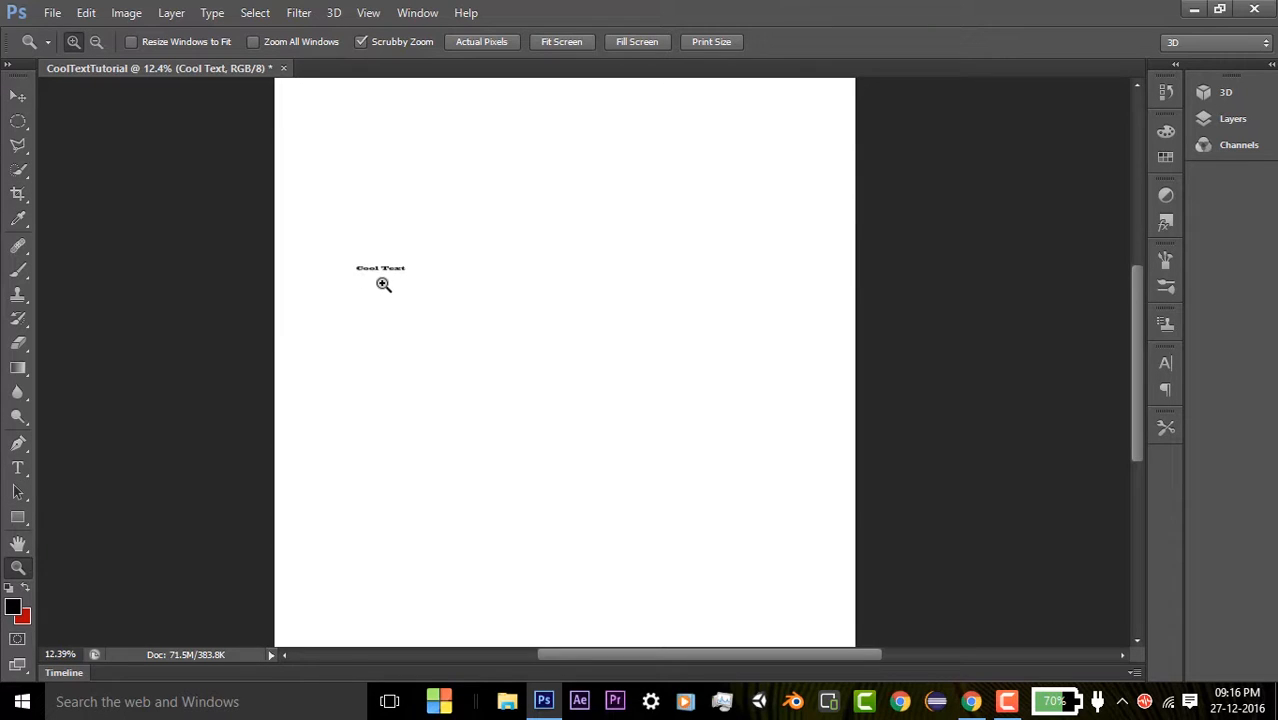
scroll(410, 296, "up", 3)
scroll(411, 300, "down", 3)
scroll(411, 300, "up", 3, "alt")
scroll(411, 300, "down", 3, "alt")
scroll(411, 300, "up", 3, "alt")
scroll(411, 300, "down", 1, "alt")
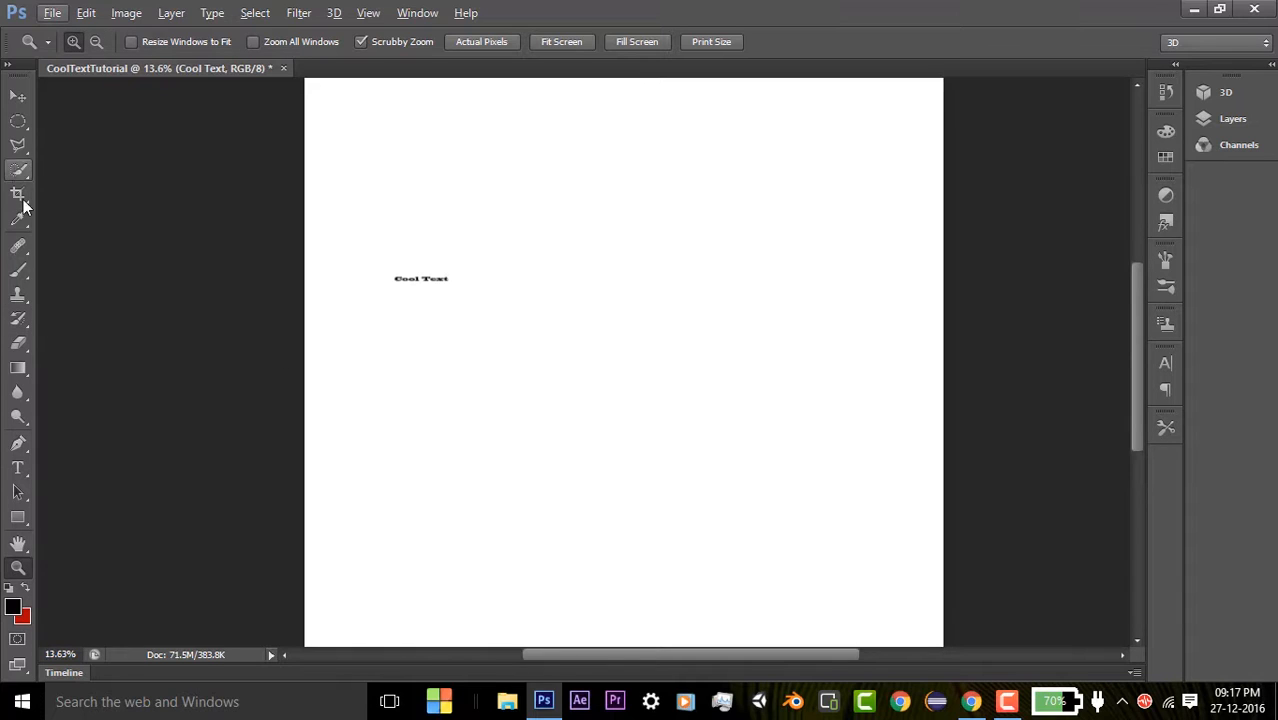
Step: Select all of the "Cool Text" lettering and set its font size to 88 pt
left_click(18, 468)
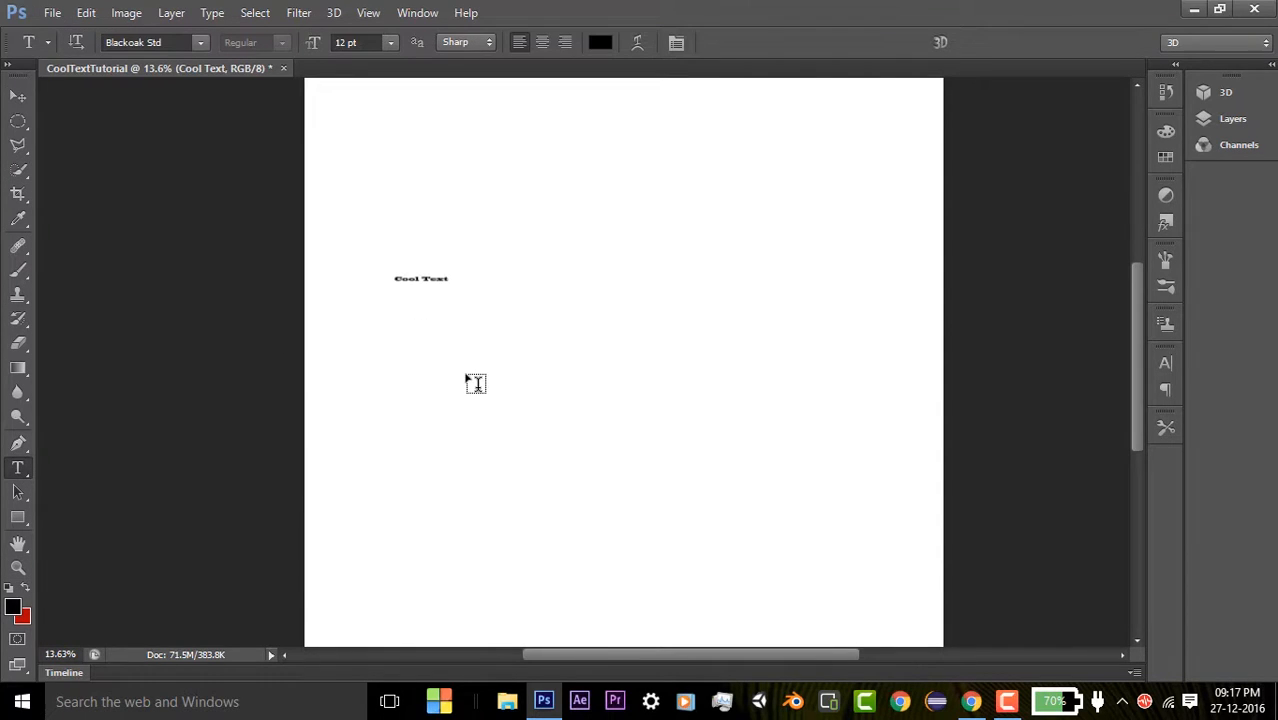
scroll(482, 383, "up", 7)
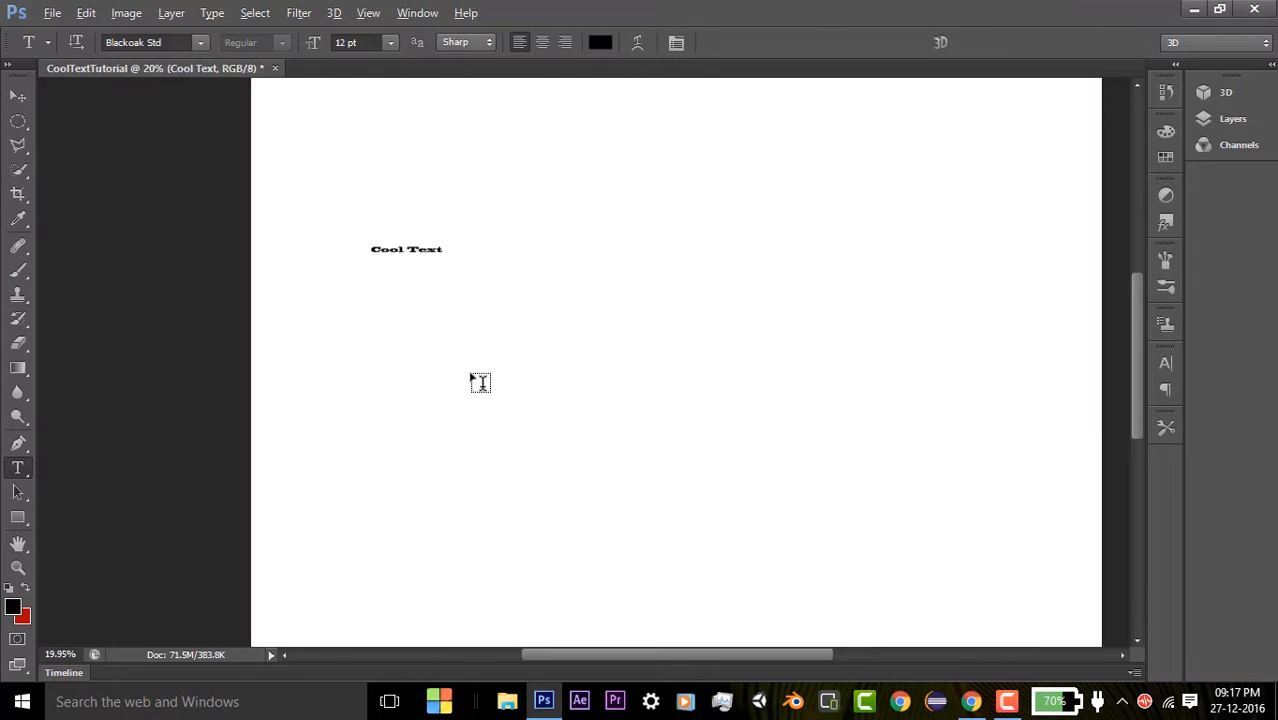
scroll(482, 383, "down", 14)
scroll(480, 383, "up", 3)
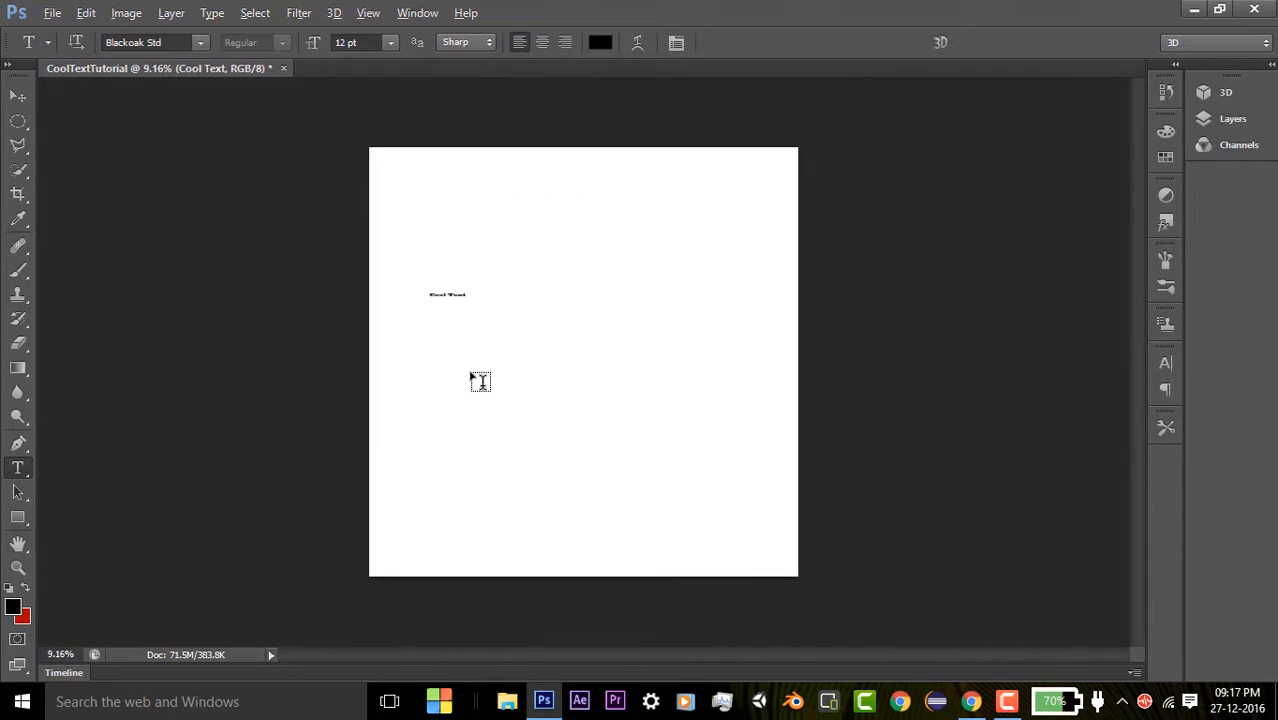
scroll(474, 372, "up", 1)
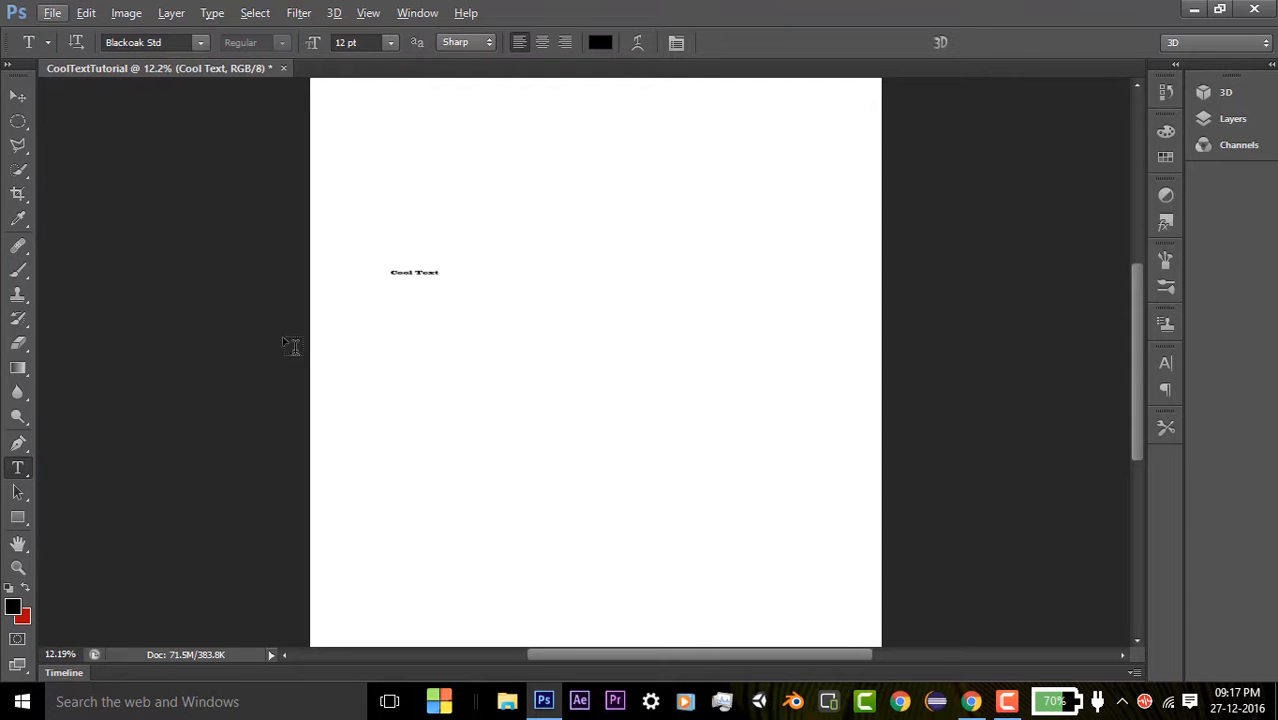
left_click(426, 272)
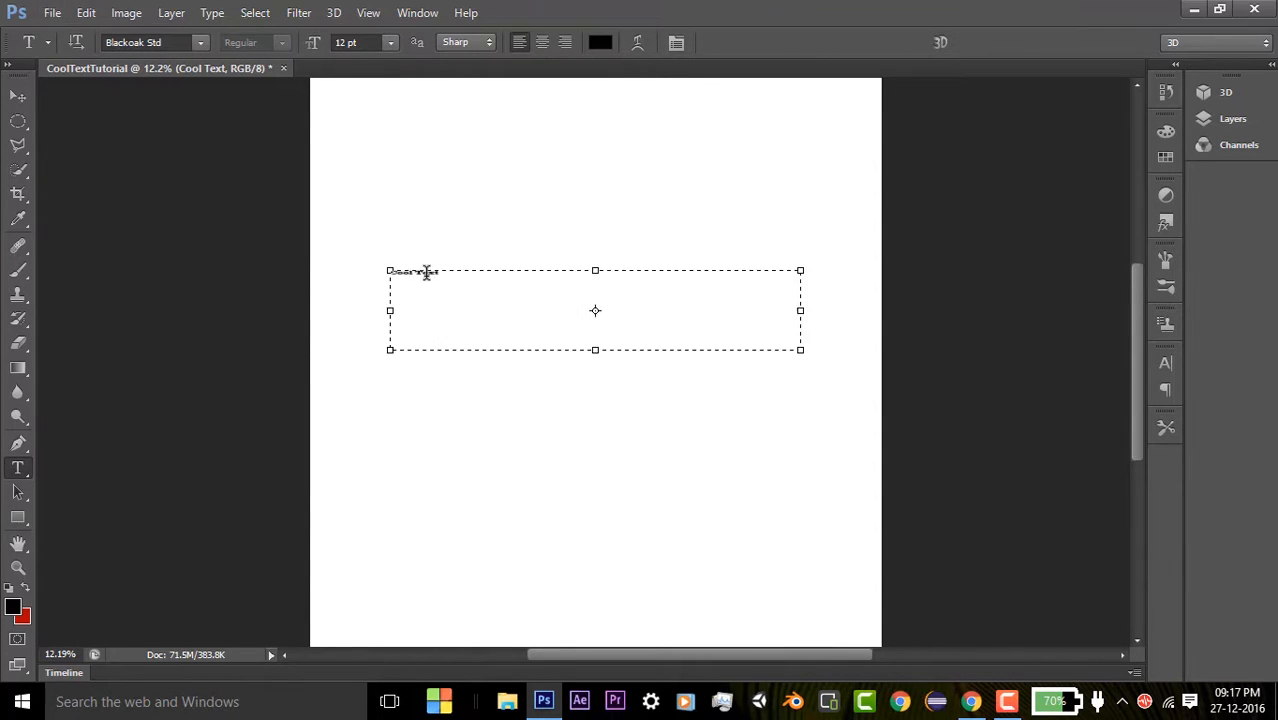
key("ctrl+a")
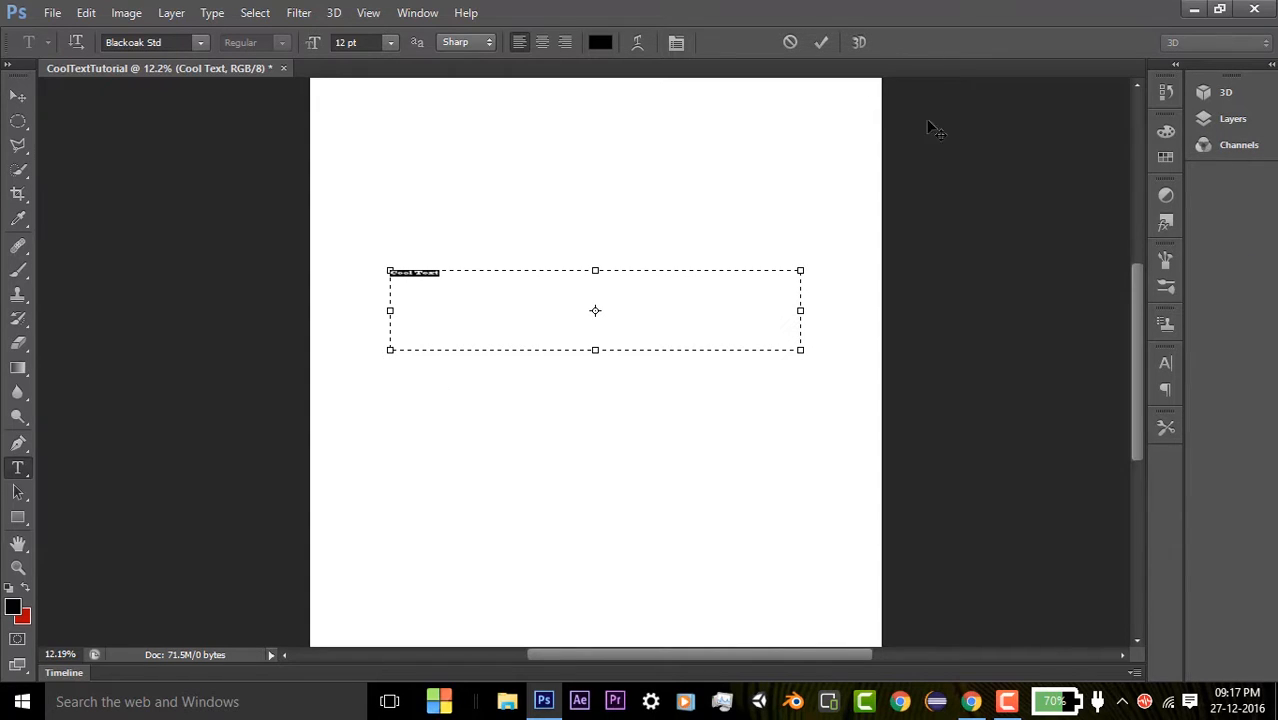
left_click(675, 42)
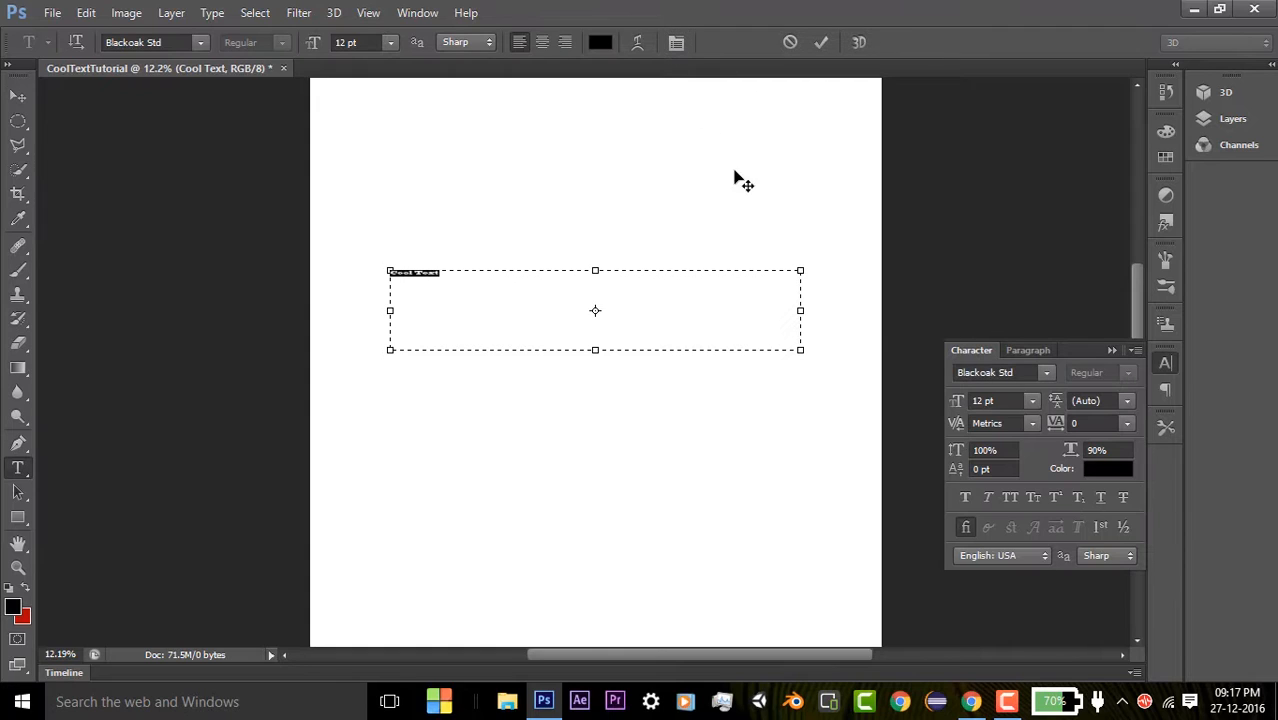
left_click(1010, 372)
left_click_drag(957, 400, 986, 422)
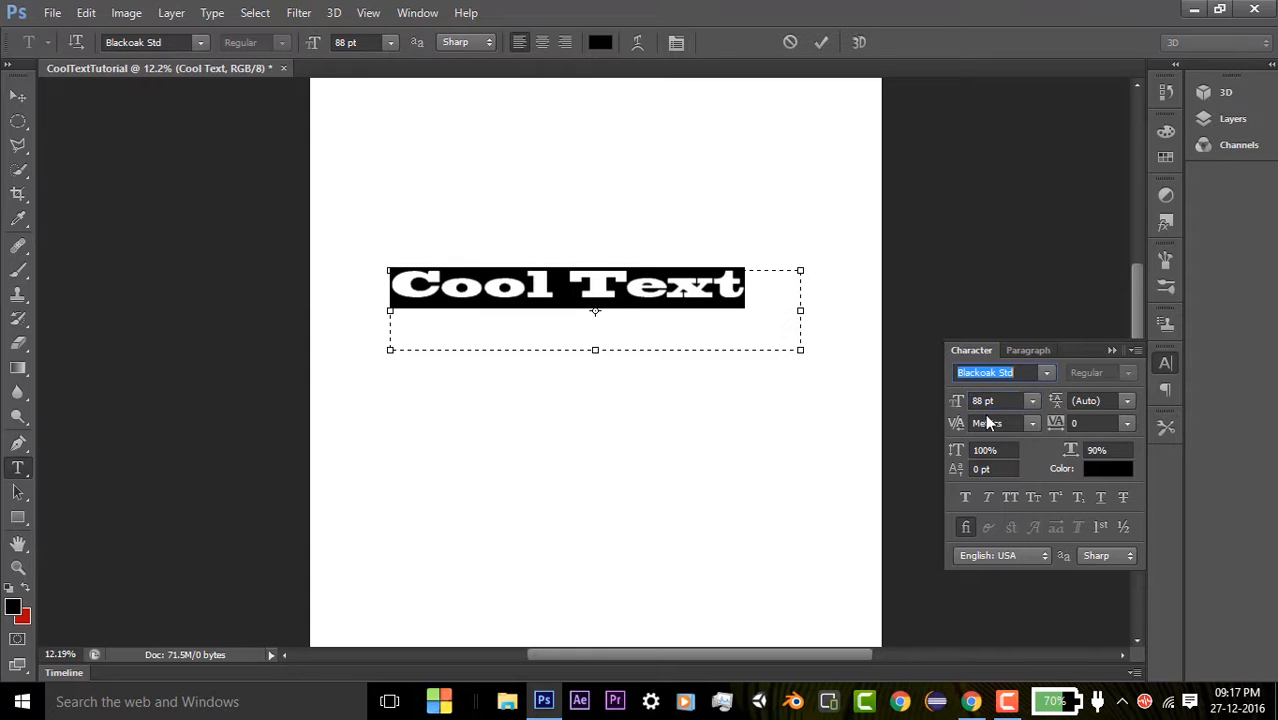
Step: Change the font of the selected "Cool Text" lettering to Kozuka Gothic Pr6N
left_click(1047, 375)
scroll(1115, 280, "down", 10)
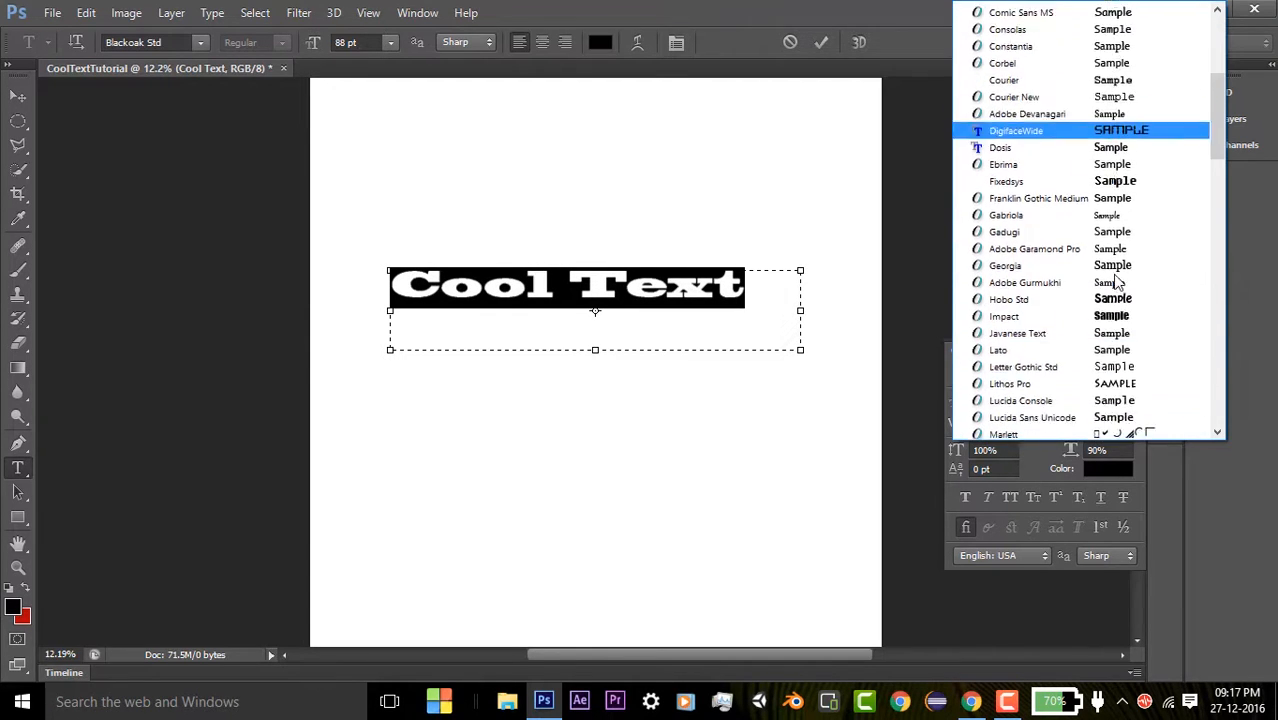
scroll(1115, 285, "down", 10)
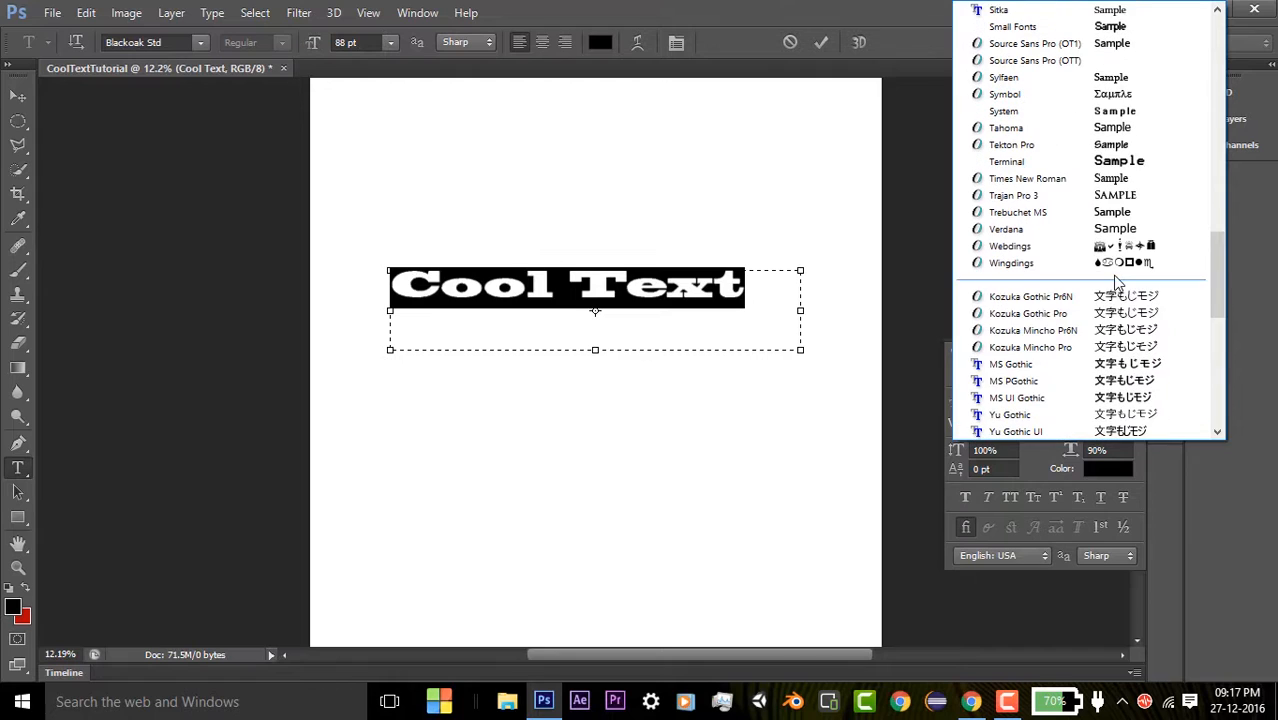
scroll(1105, 385, "down", 2)
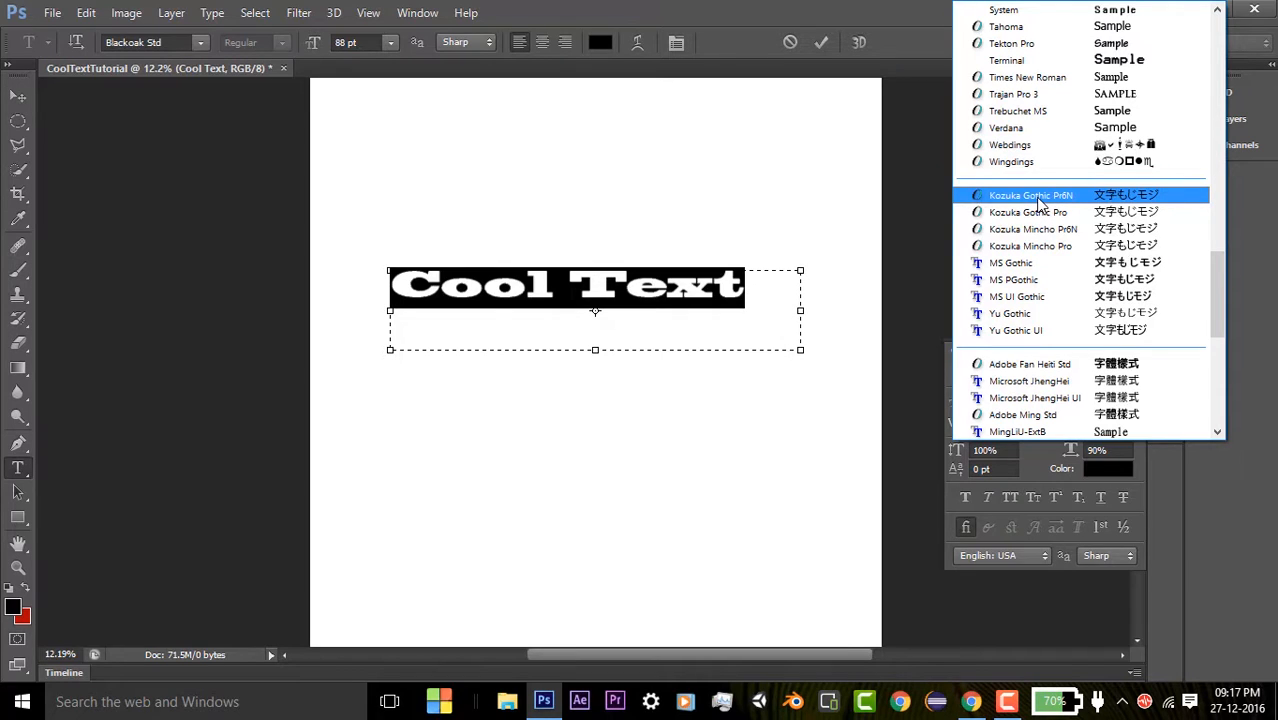
left_click(1037, 198)
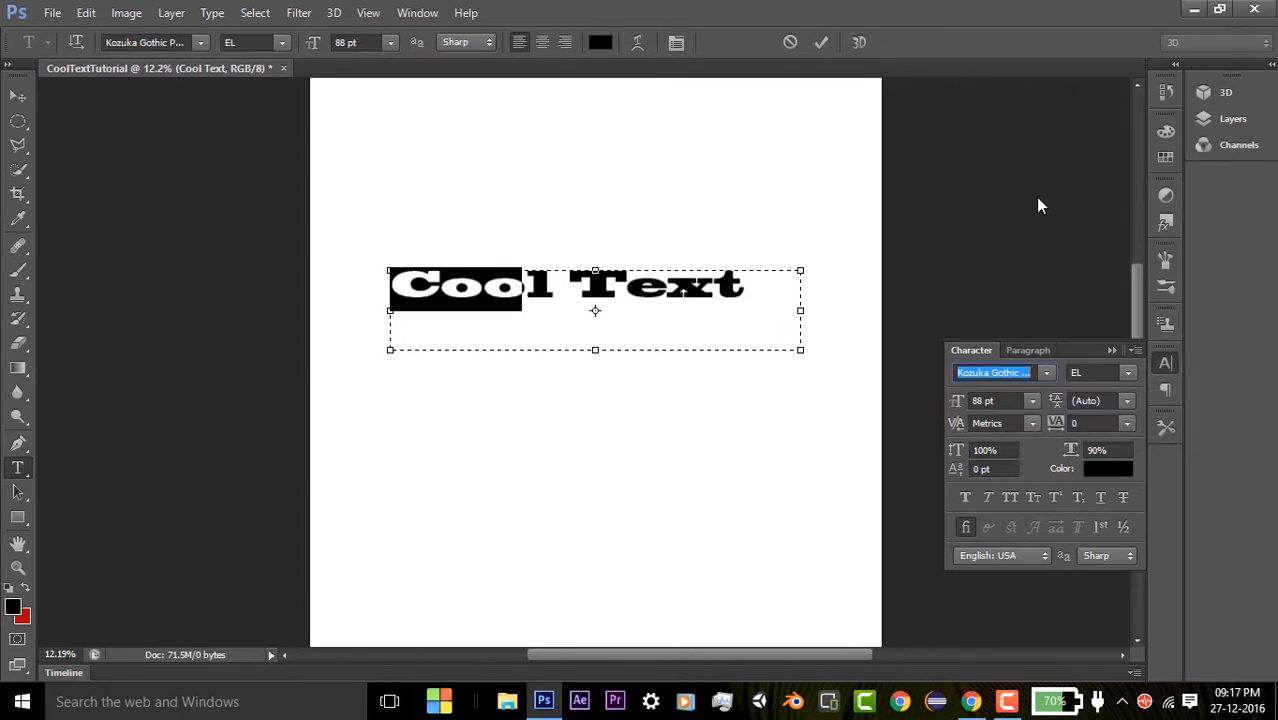
Step: Browse the remaining fonts and set the "Cool Text" lettering in a Kozuka Mincho font
left_click(1047, 373)
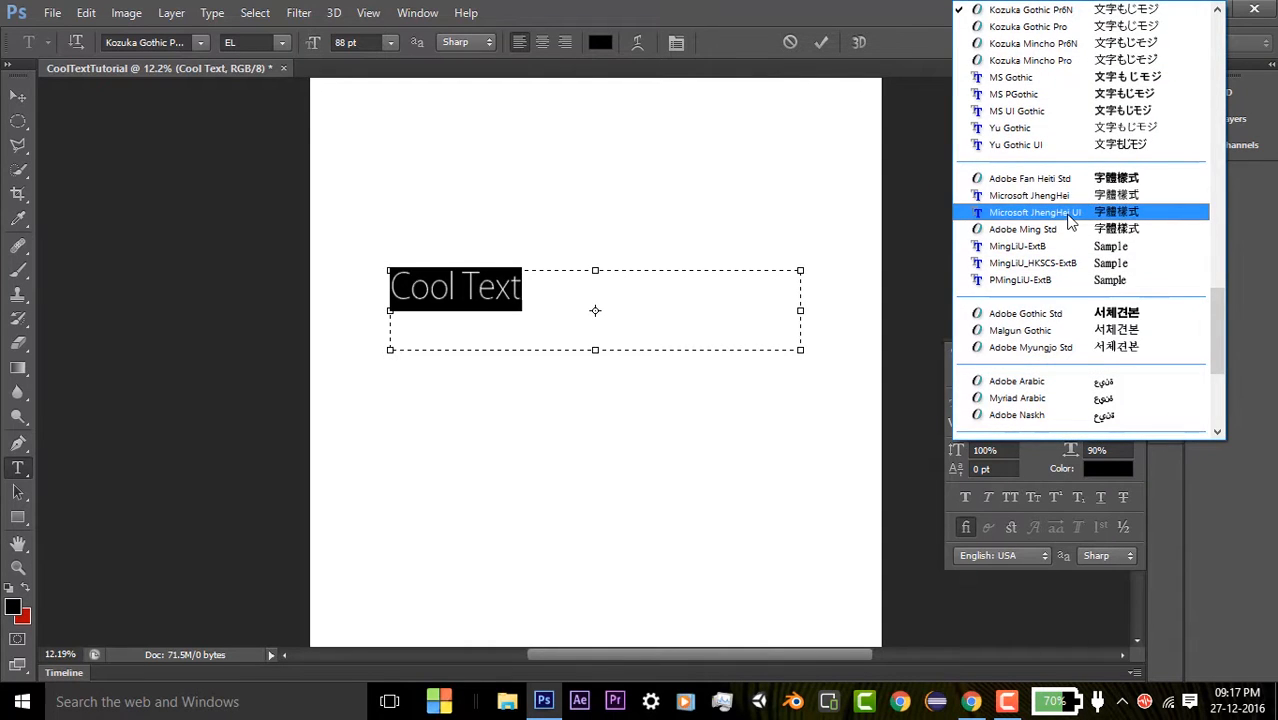
scroll(1068, 220, "down", 5)
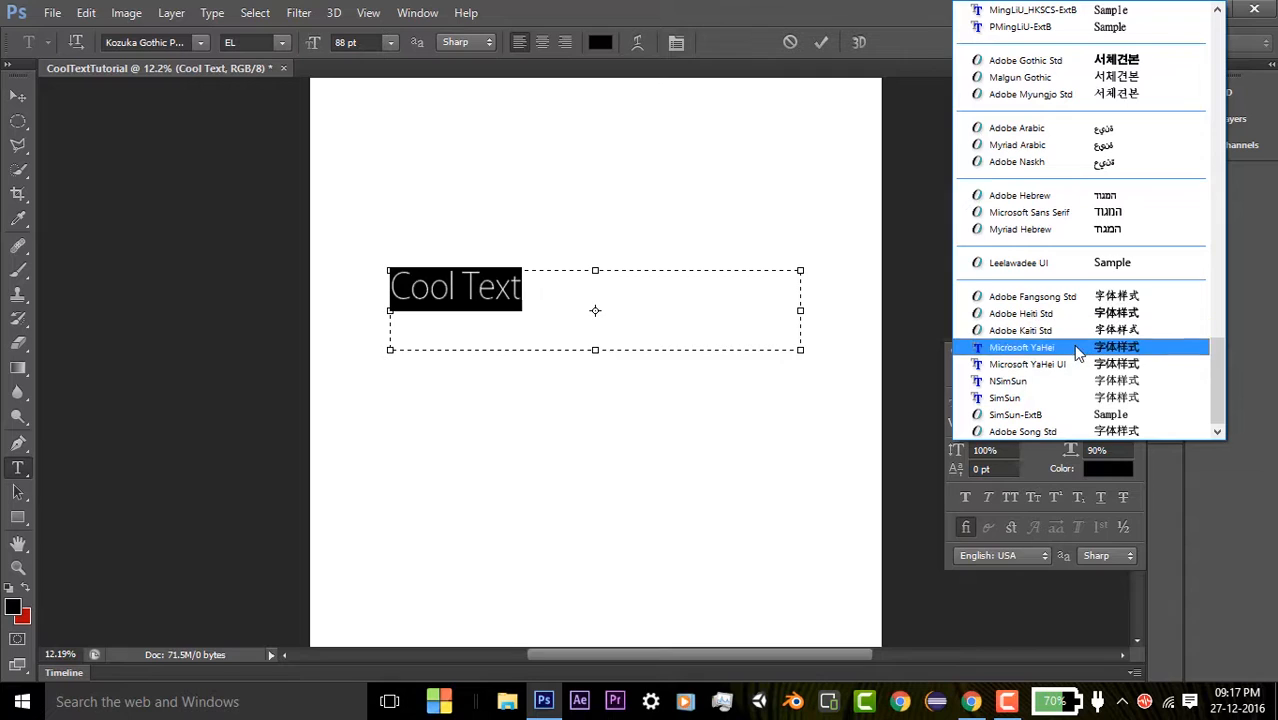
left_click(983, 309)
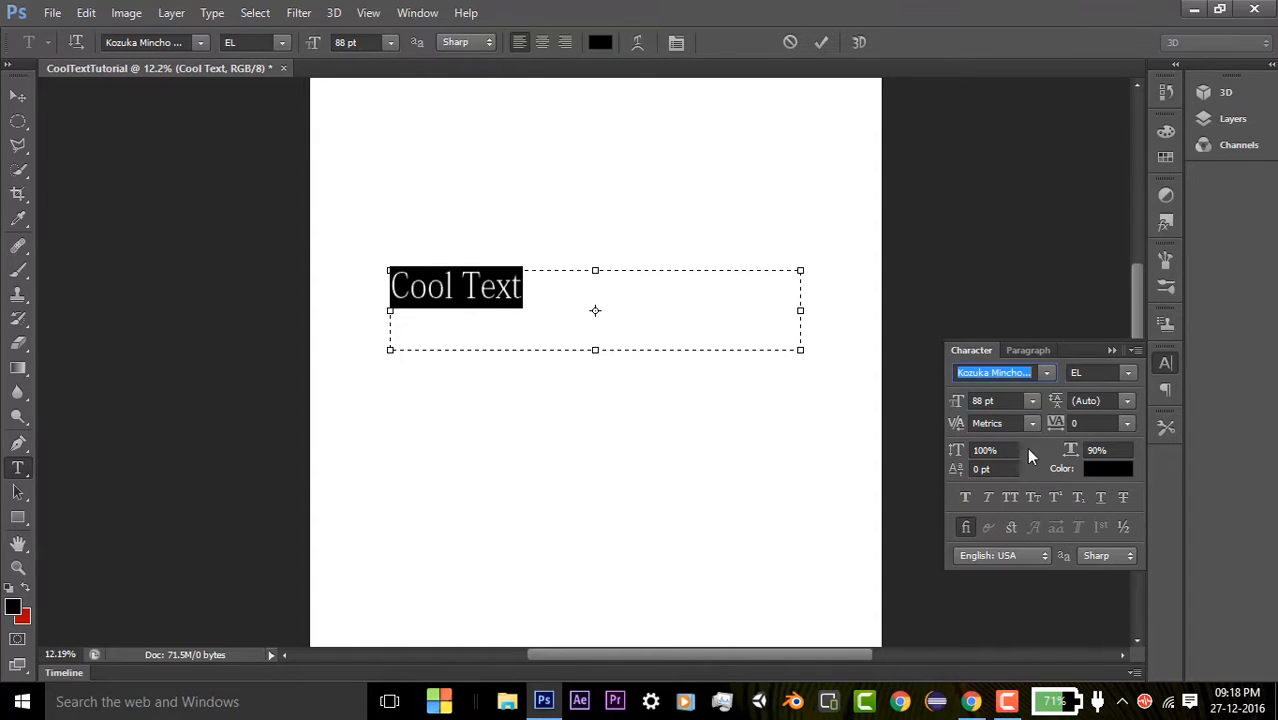
Step: Stretch the selected "Cool Text" lettering to a horizontal scale of 272% and a vertical scale of 189%
left_click_drag(1070, 452, 1139, 450)
key("Return")
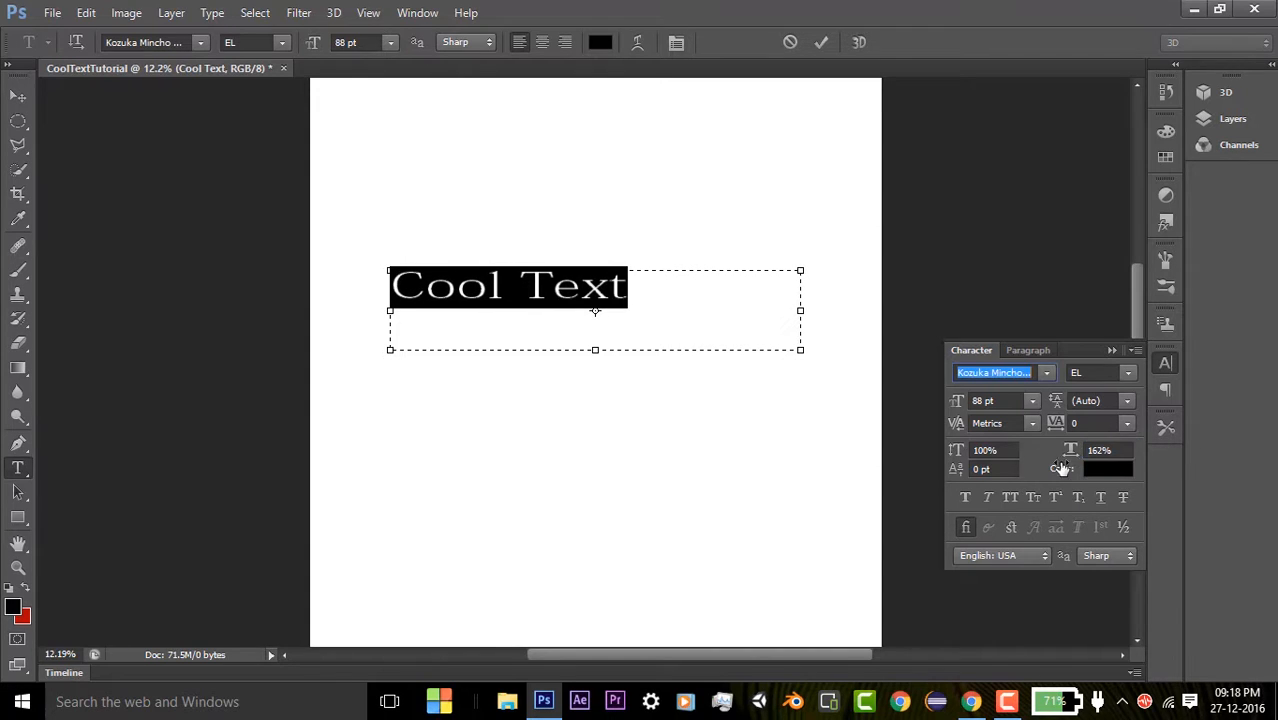
left_click_drag(1070, 452, 1078, 448)
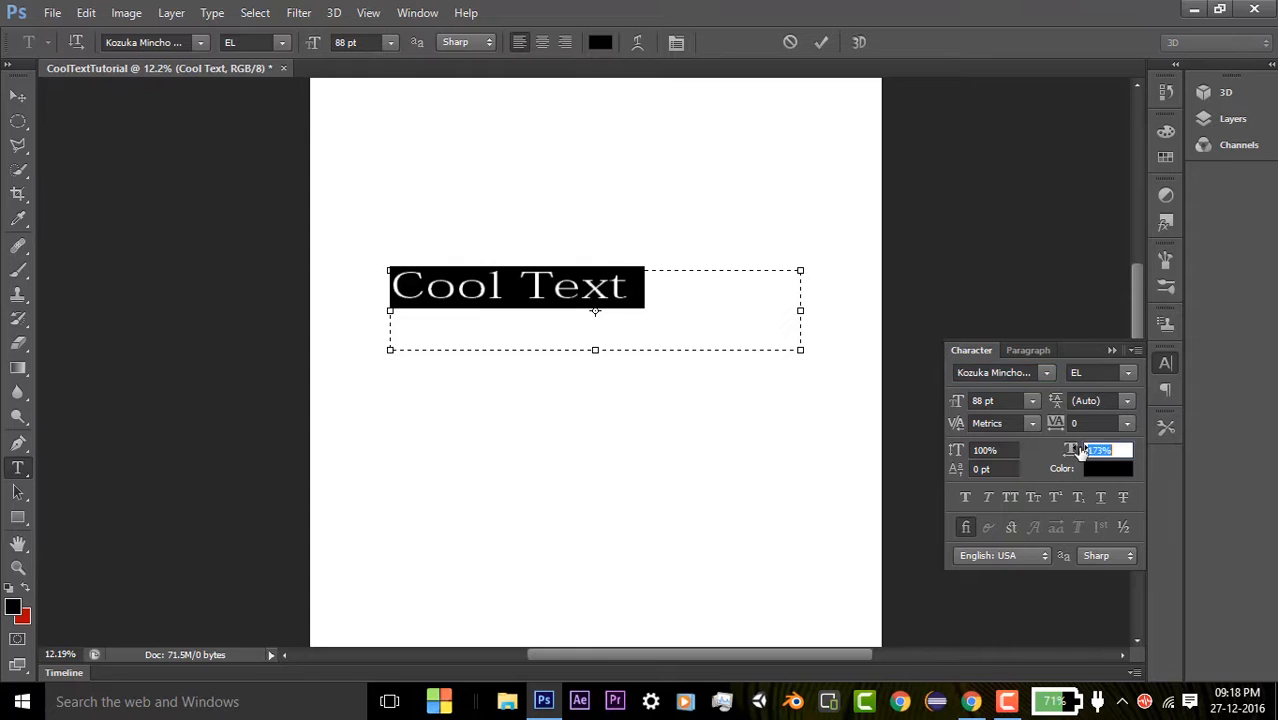
key("Return")
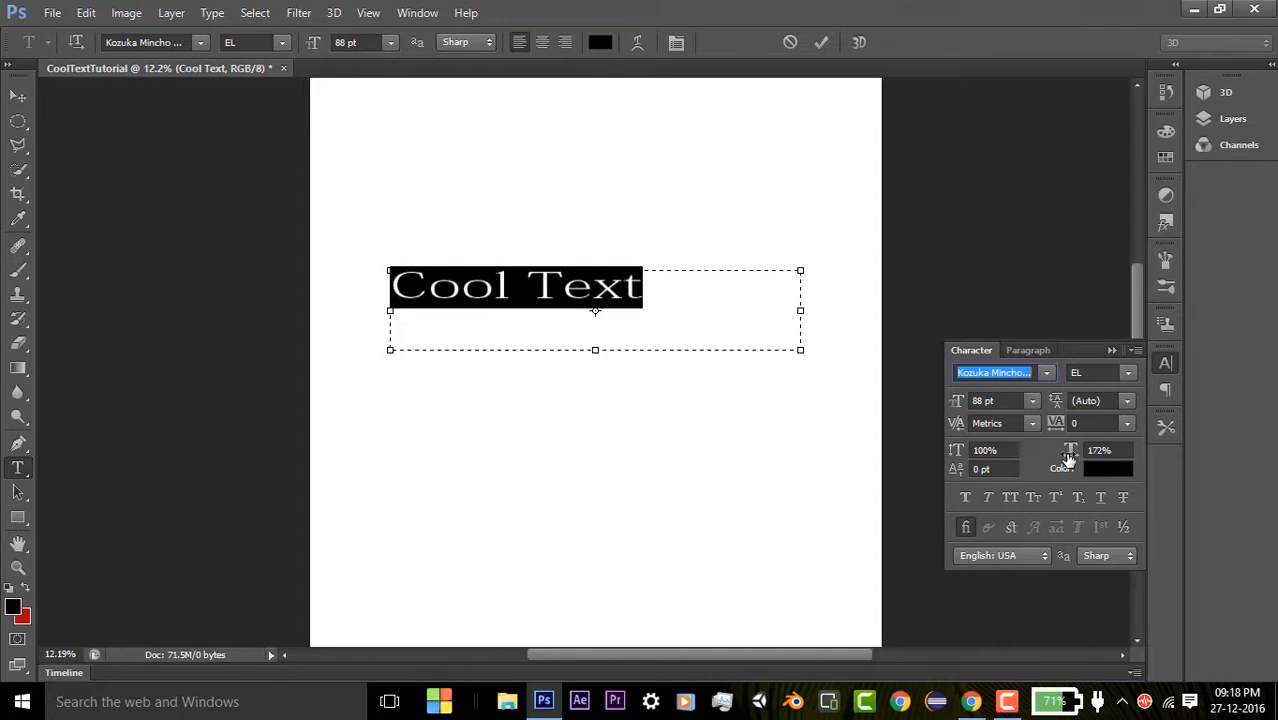
left_click_drag(1070, 450, 1162, 451)
key("Return")
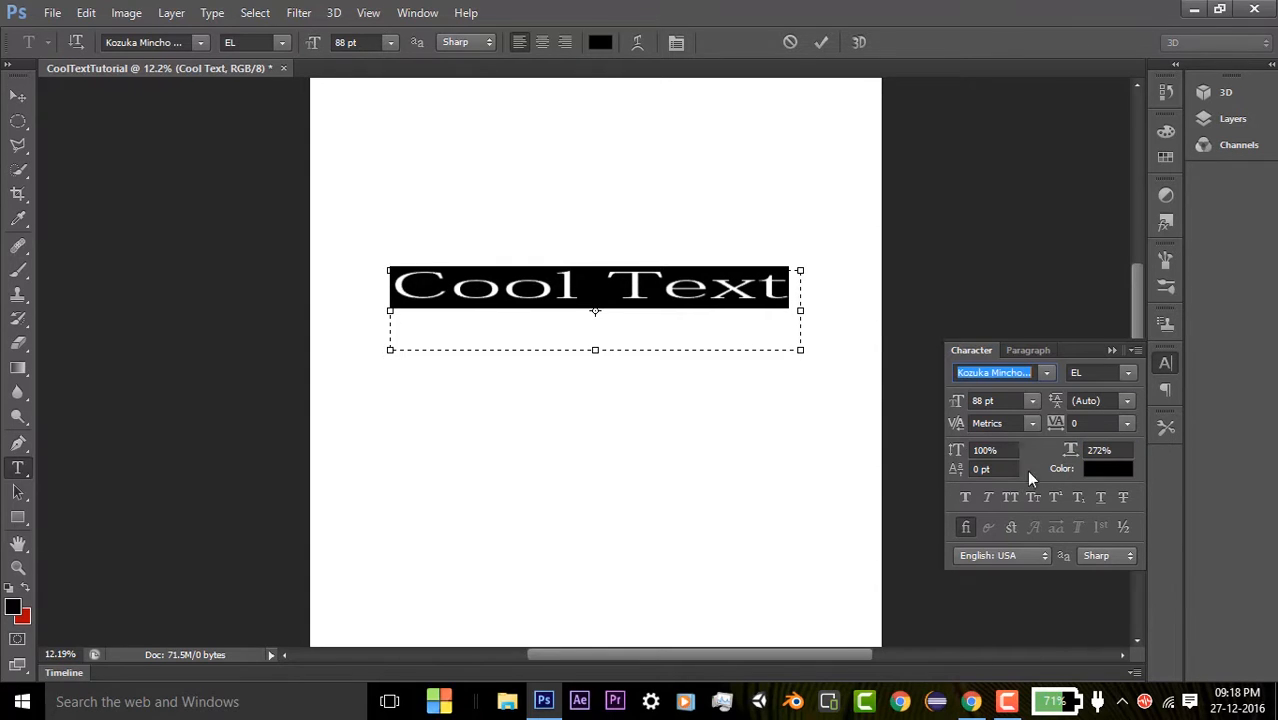
left_click_drag(958, 452, 1042, 452)
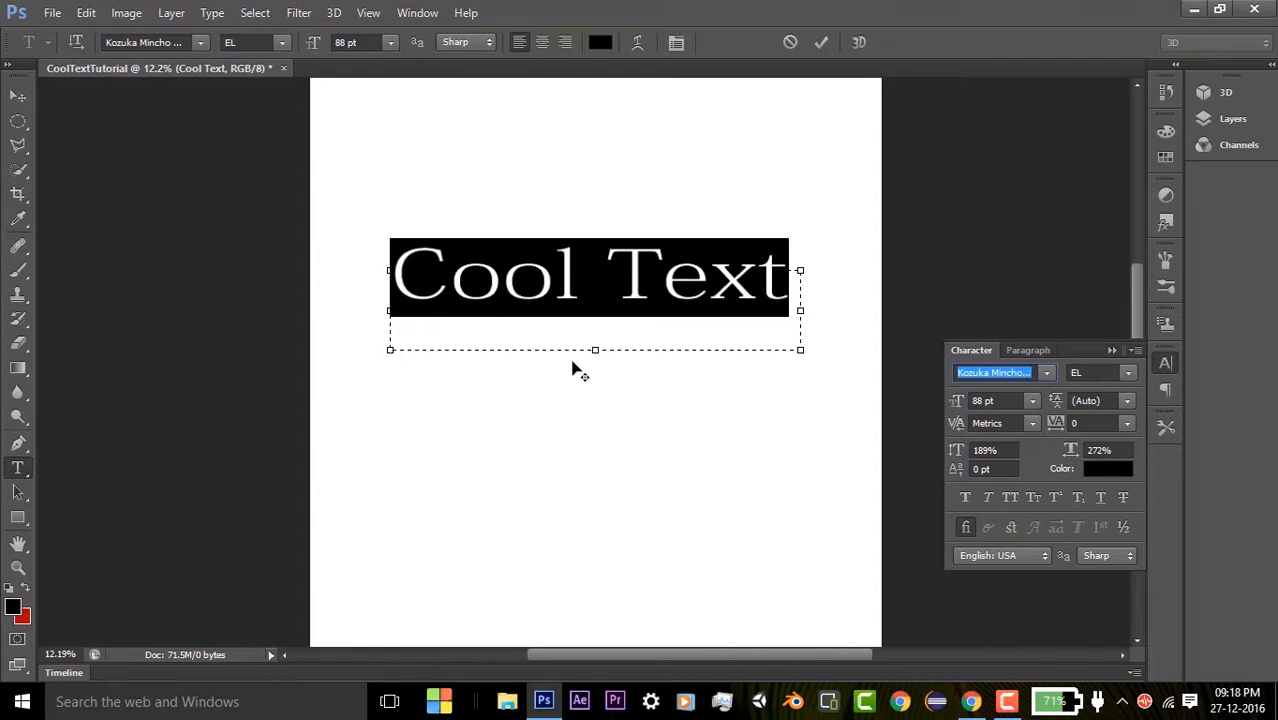
Step: Reselect the whole "Cool Text" lettering and move its text box slightly down towards the middle of the canvas
left_click(614, 332)
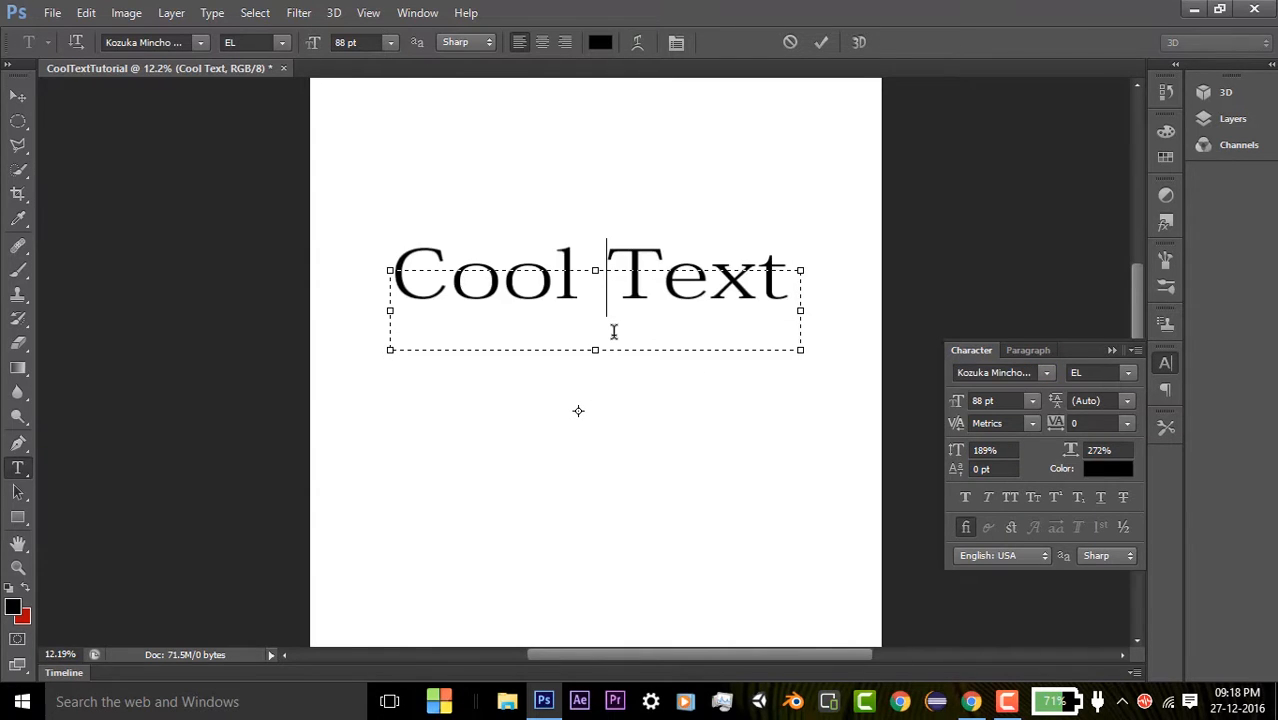
left_click_drag(790, 280, 318, 289)
left_click_drag(839, 278, 312, 278)
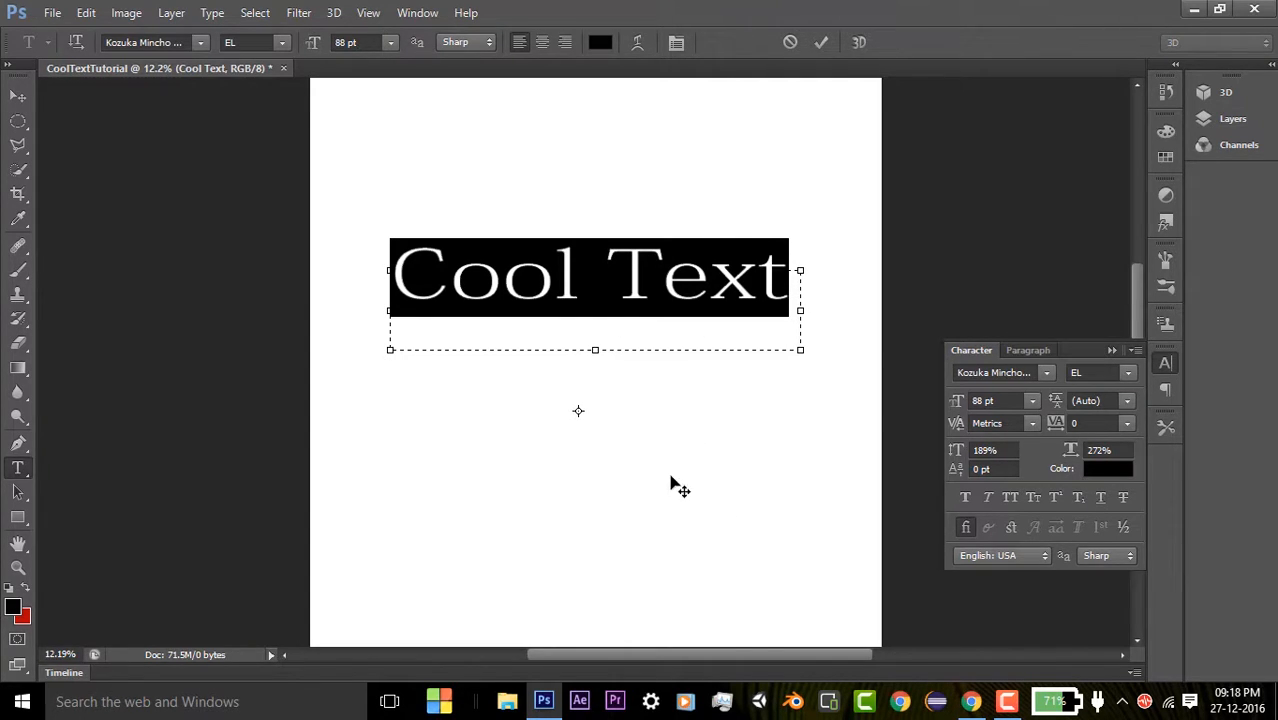
left_click_drag(670, 484, 679, 540)
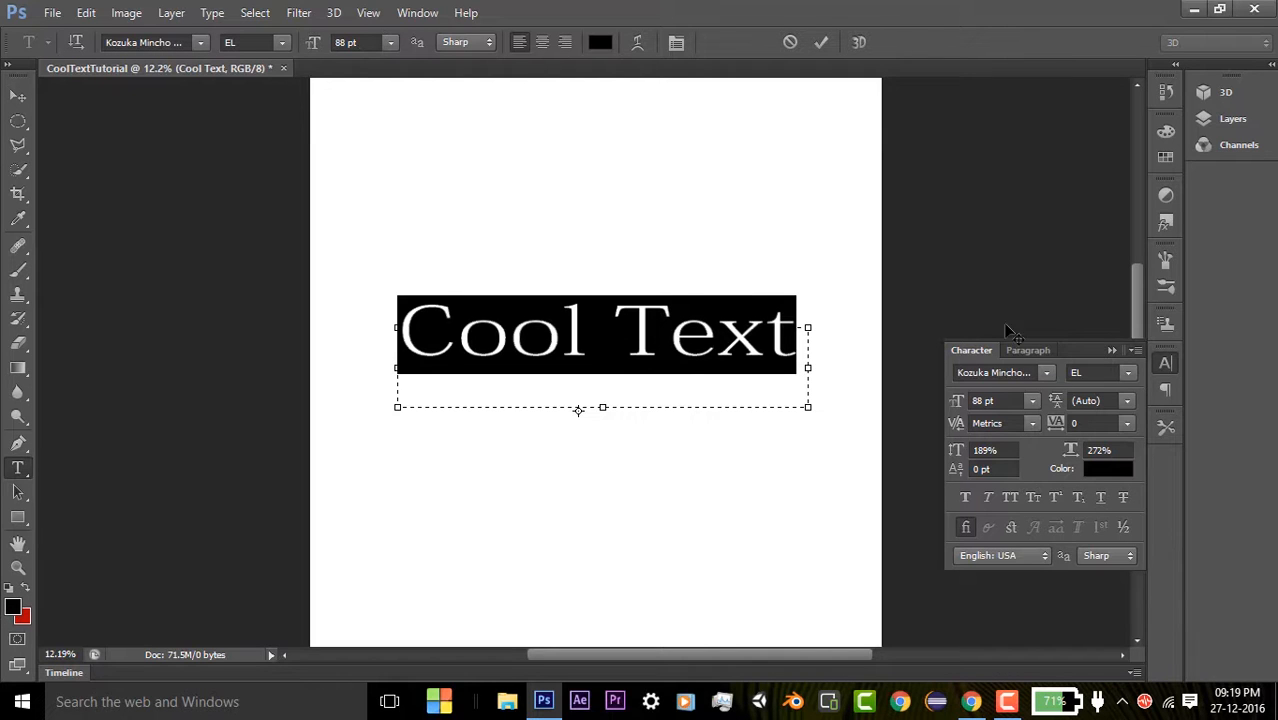
Step: Accept black (000000) as the text color, collapse the character settings and commit the text edit
left_click(1101, 468)
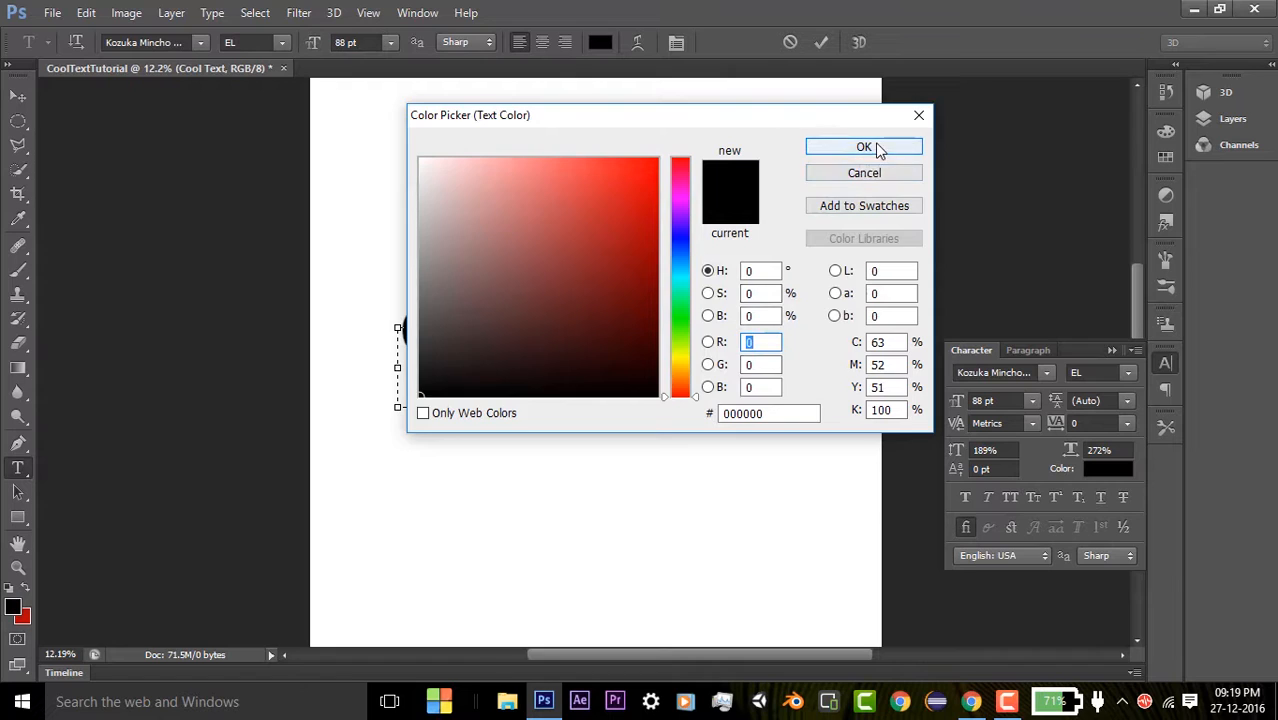
left_click(864, 148)
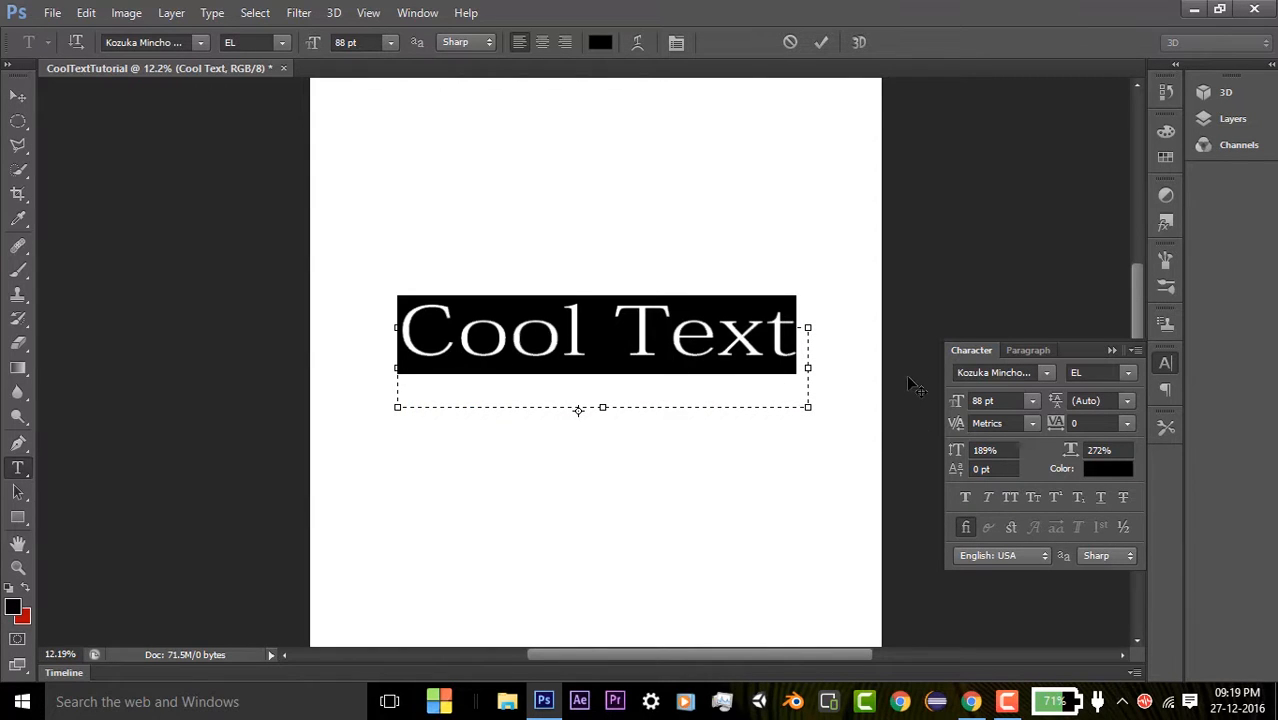
left_click(801, 347)
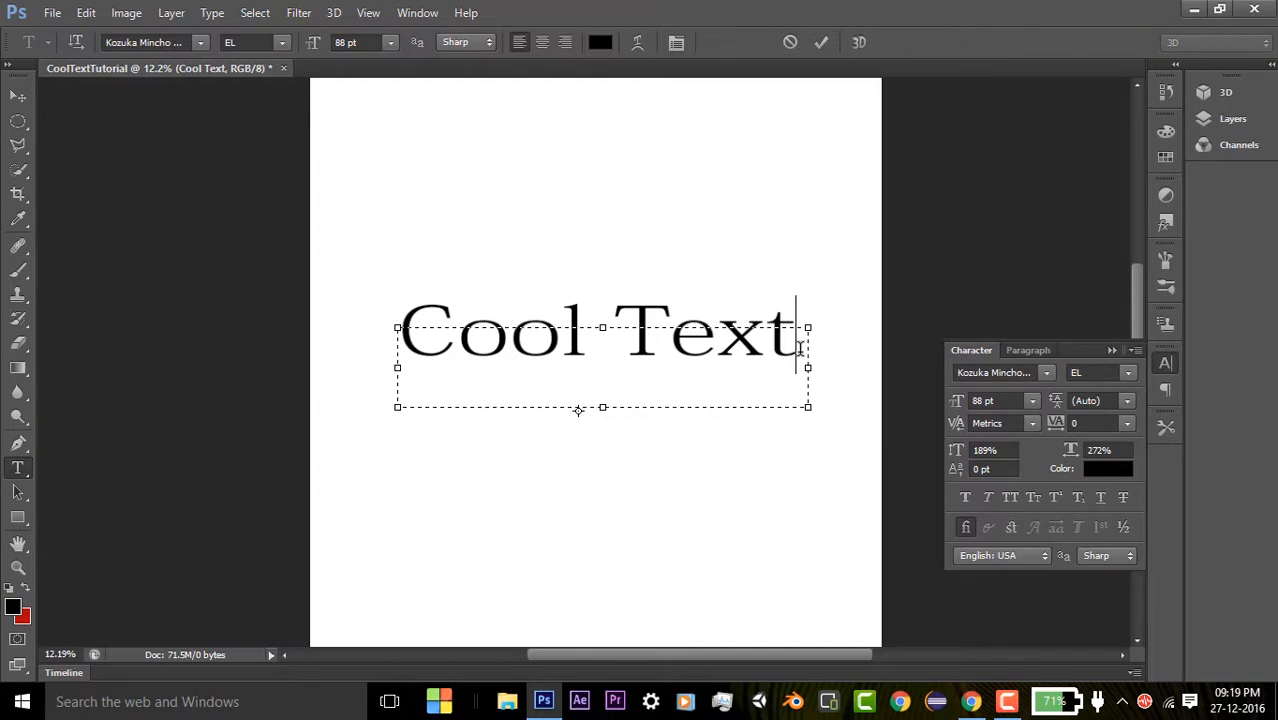
left_click(1111, 350)
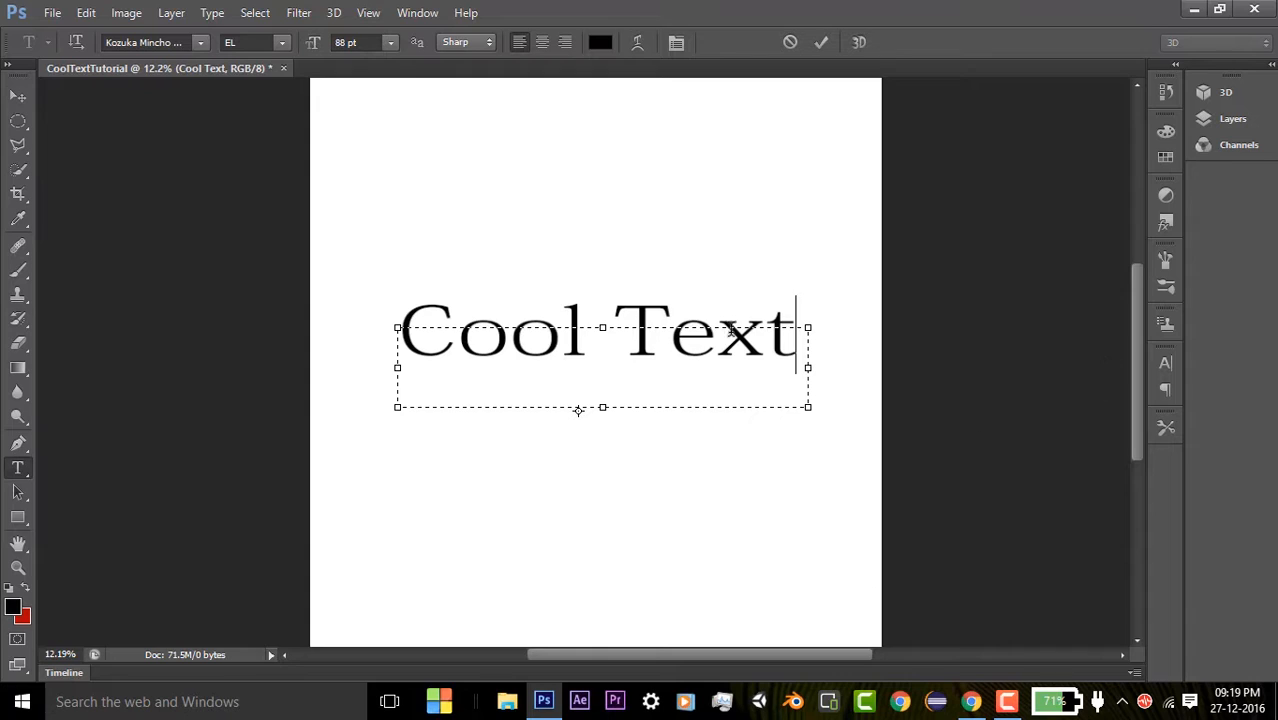
left_click(820, 44)
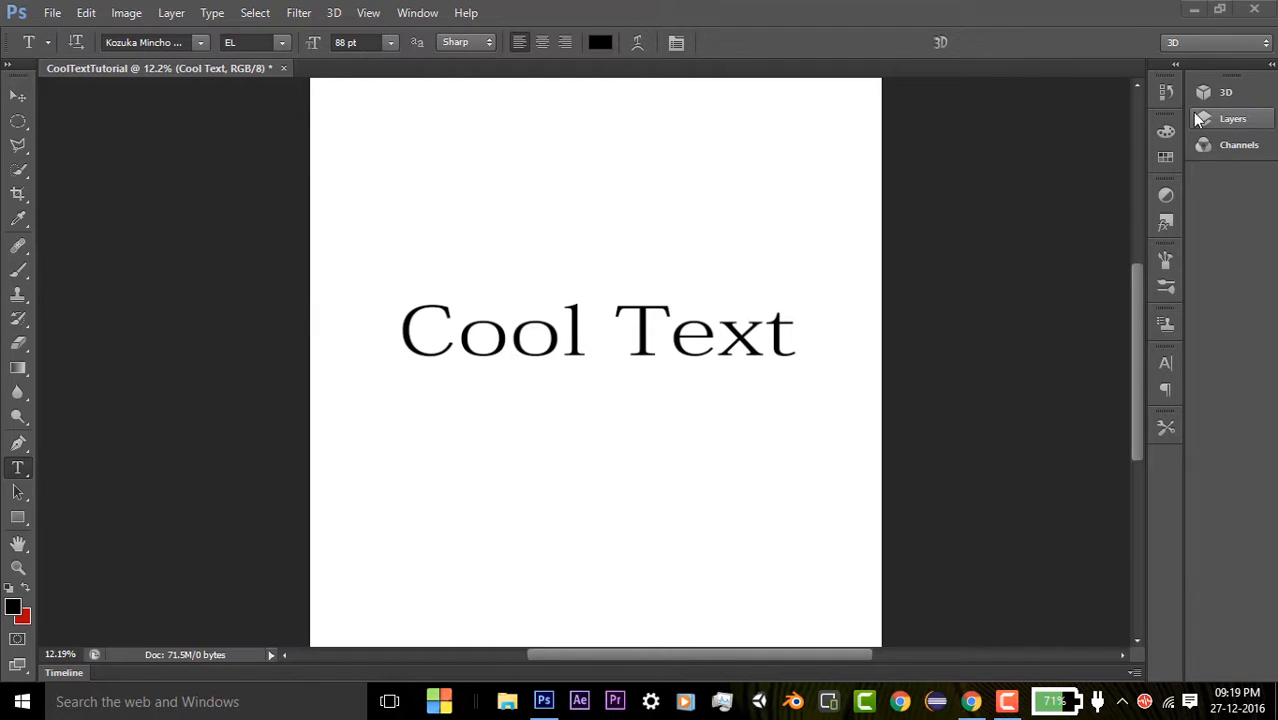
Step: Show the layer list and open the lettering of the Cool Text type layer for editing
left_click(1240, 120)
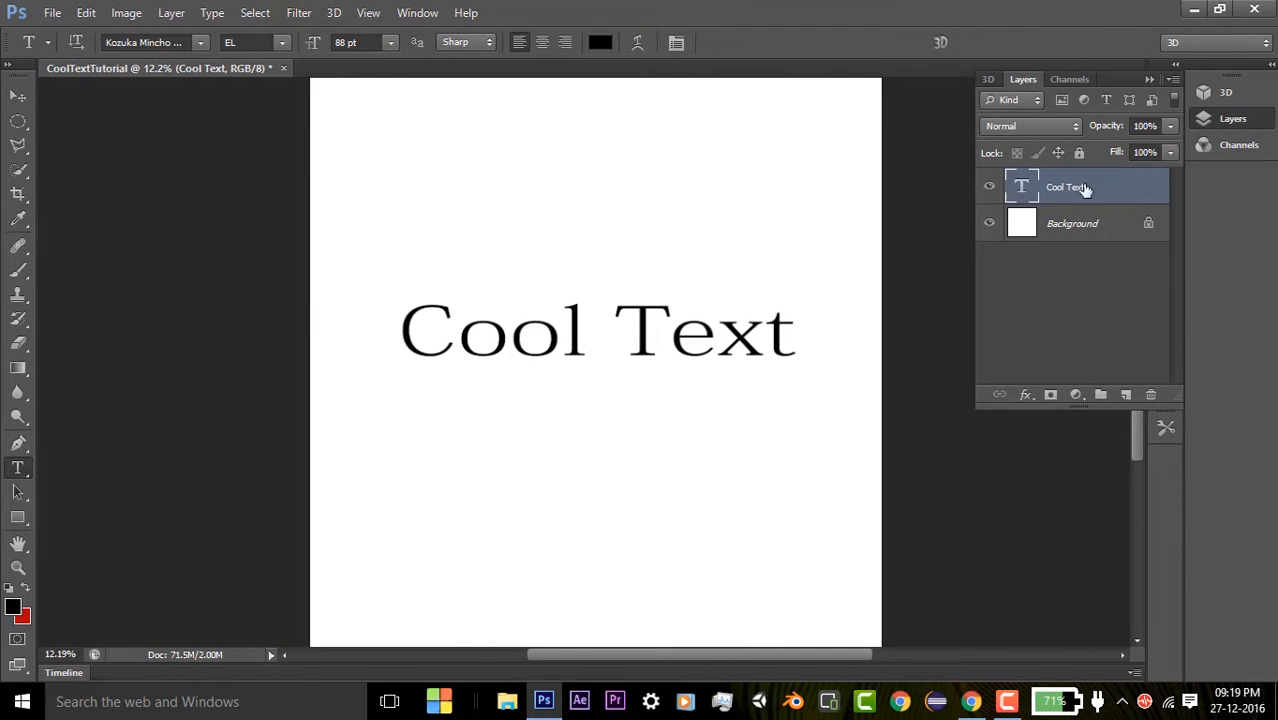
double_click(1025, 190)
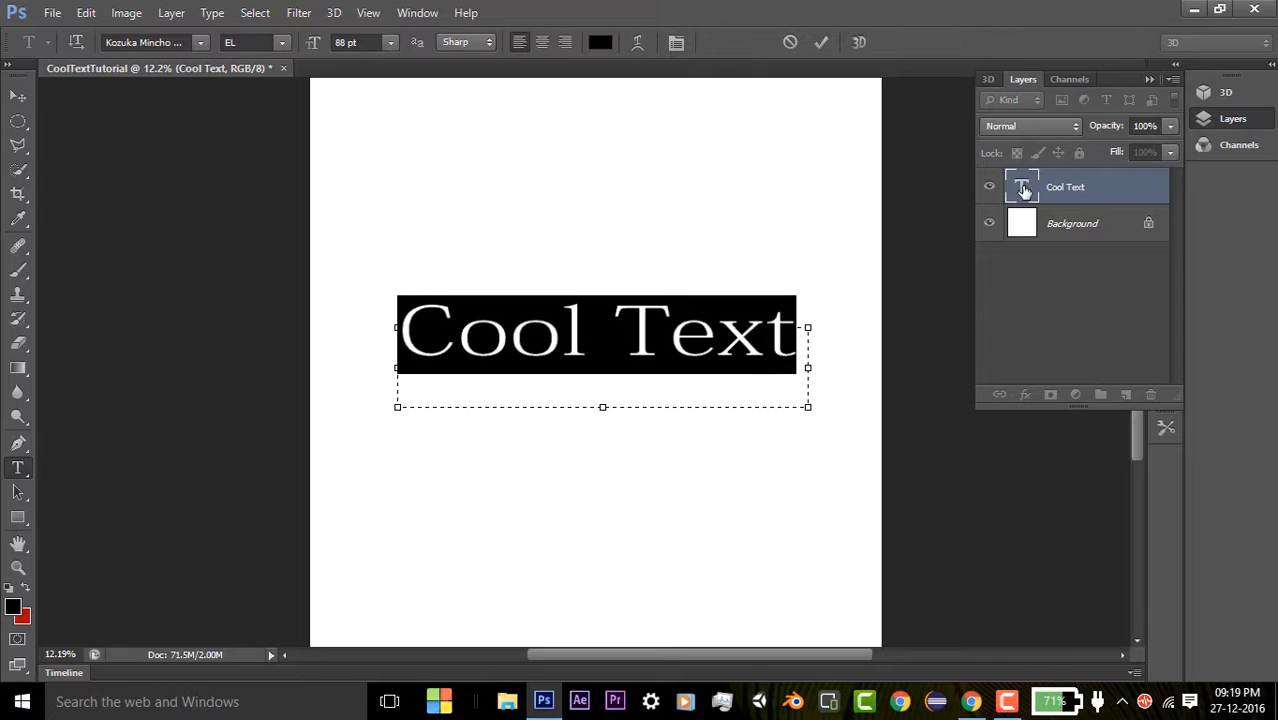
left_click(1062, 296)
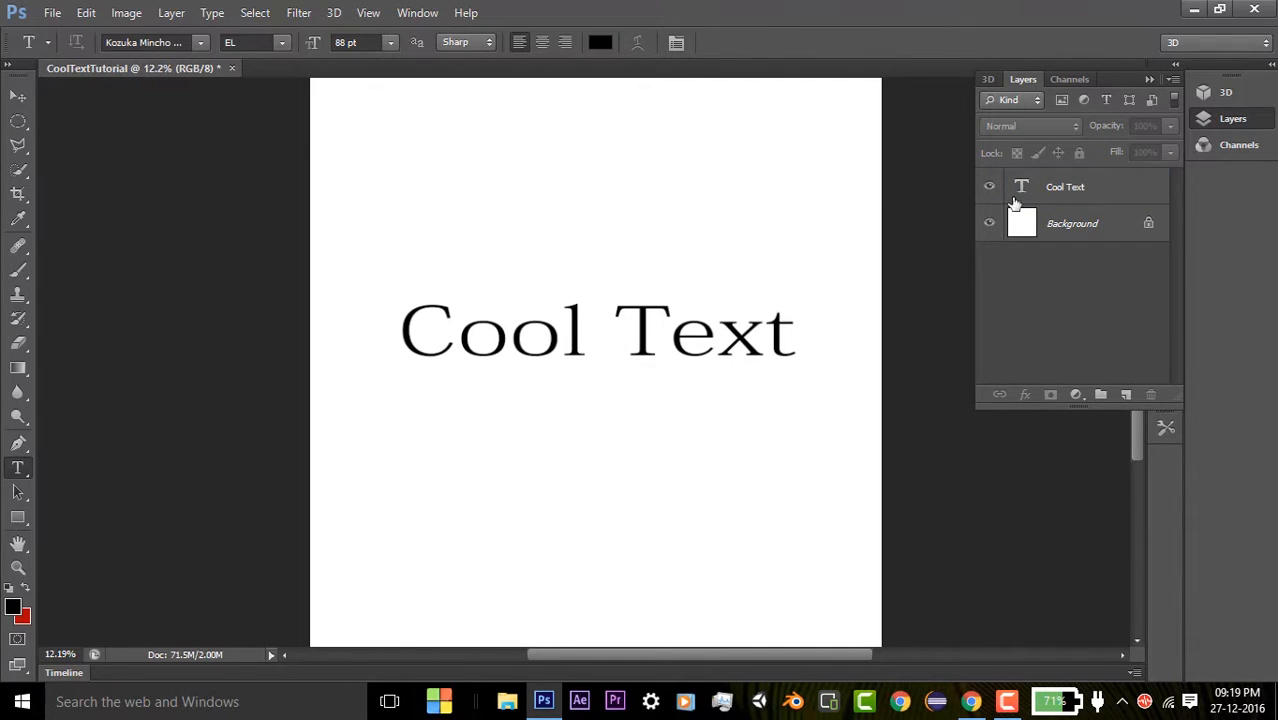
Step: Select the Cool Text layer and rasterize its type by applying the Brush tool to it
left_click(18, 272)
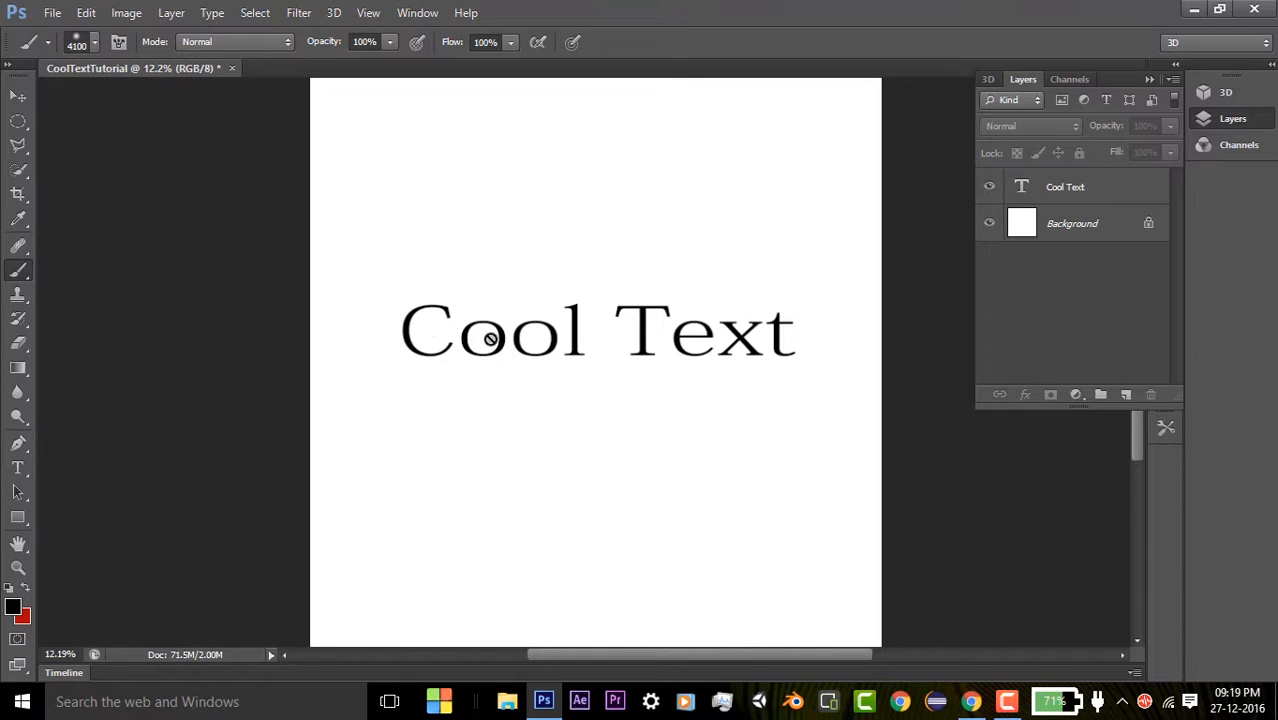
left_click(569, 337)
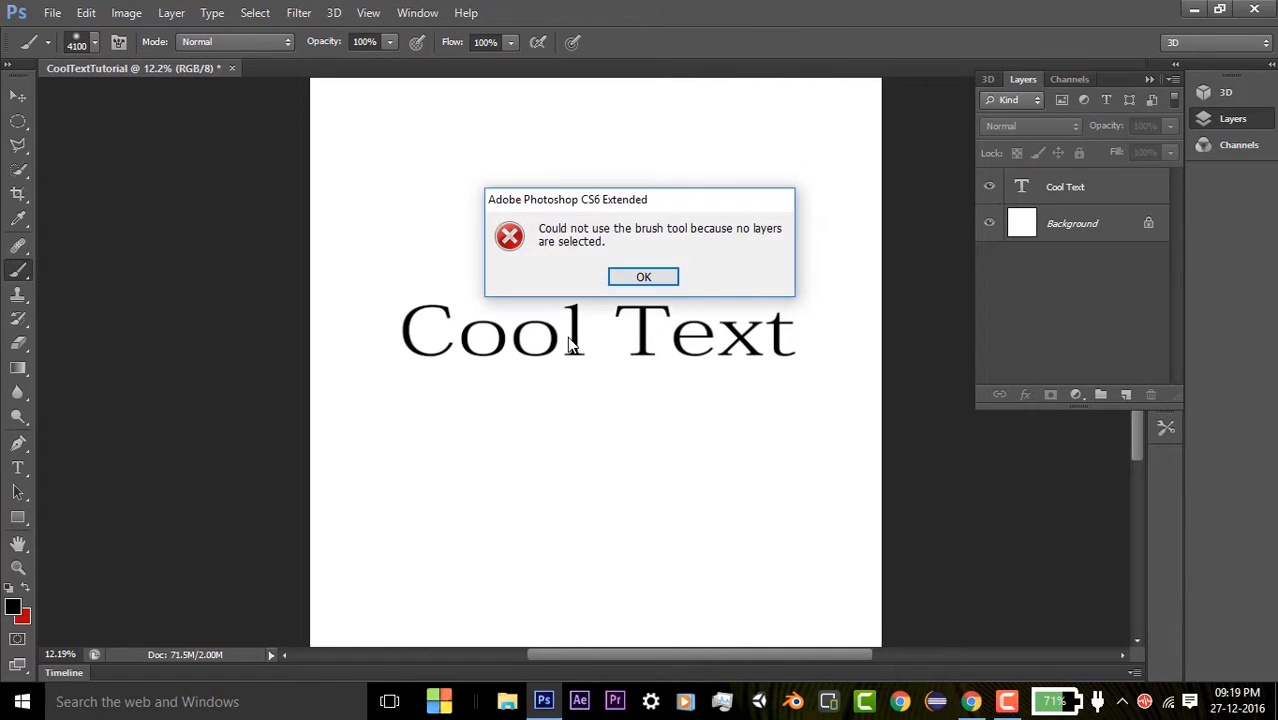
left_click(645, 280)
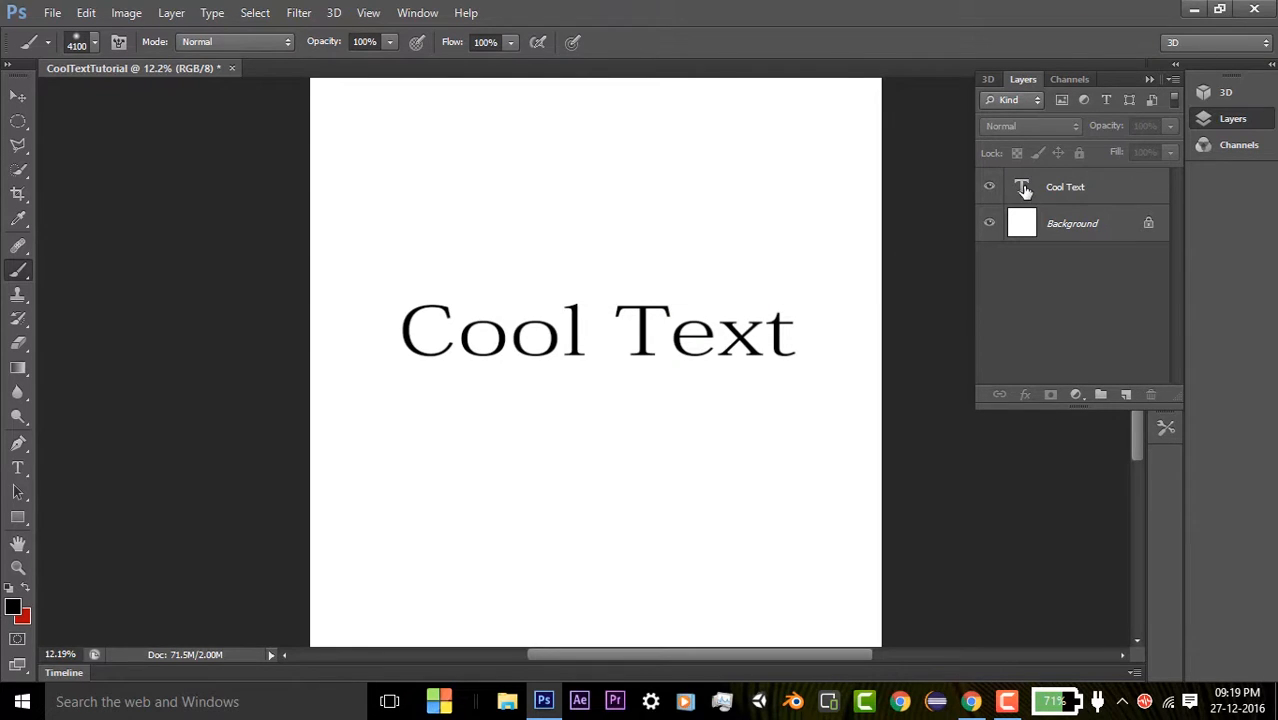
left_click(1019, 195)
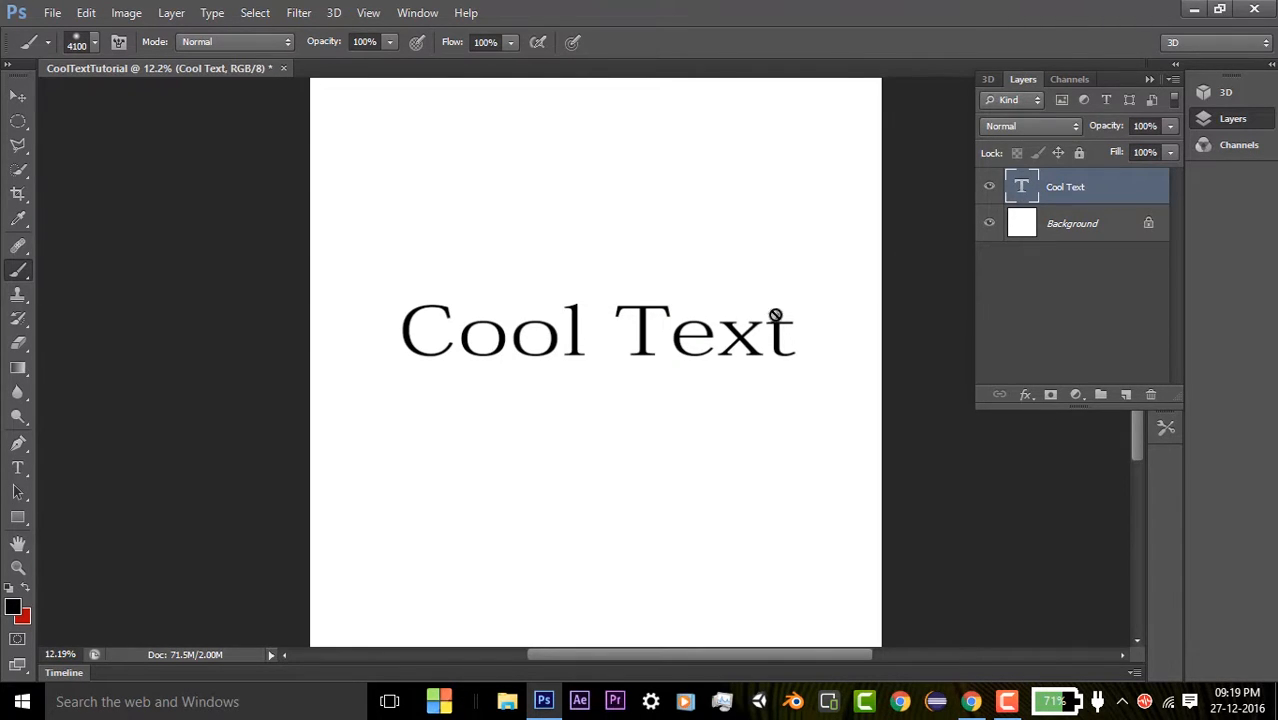
left_click(596, 322)
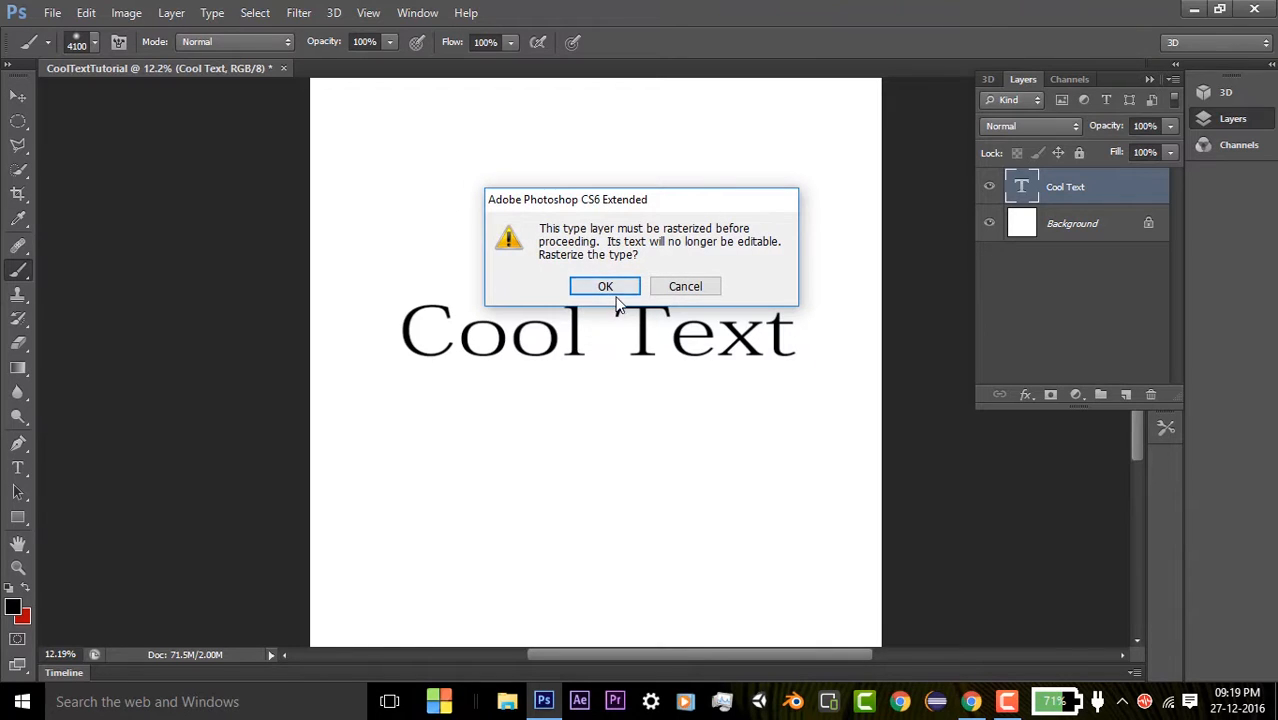
left_click(590, 288)
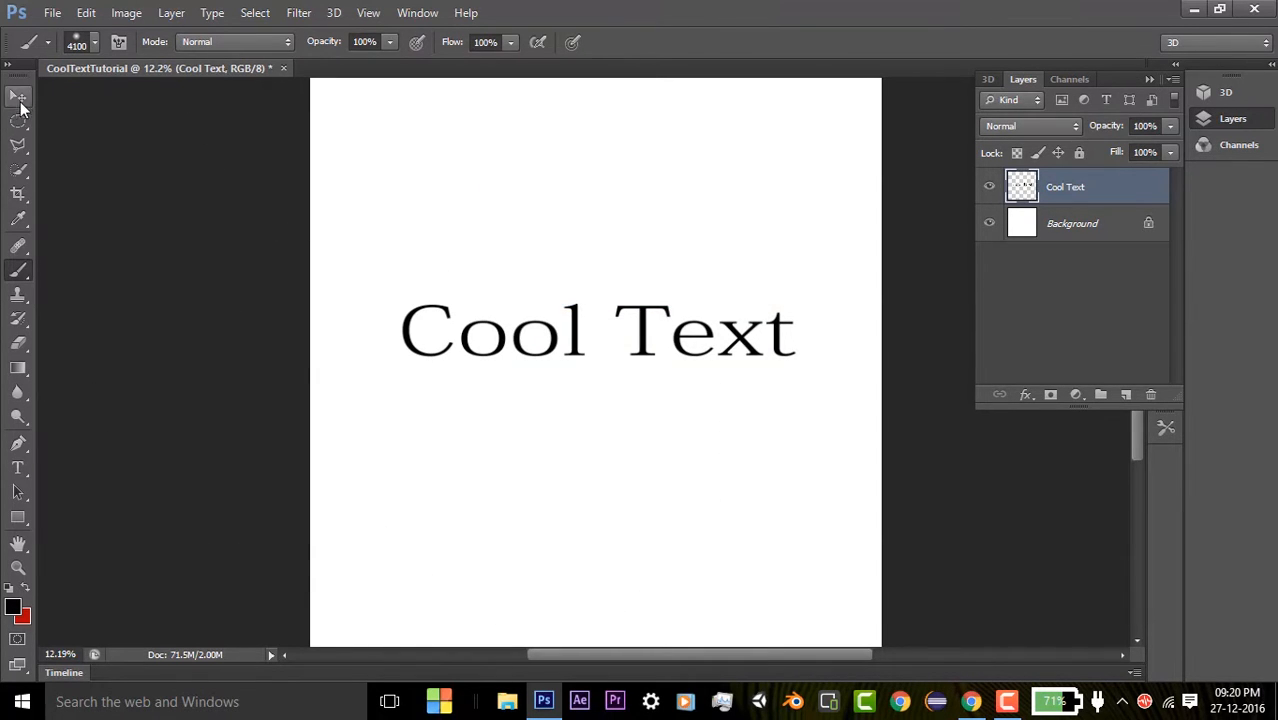
Step: Switch to the Move tool, open the Cool Text layer's style settings and enable Bevel & Emboss, showing its options
left_click(19, 97)
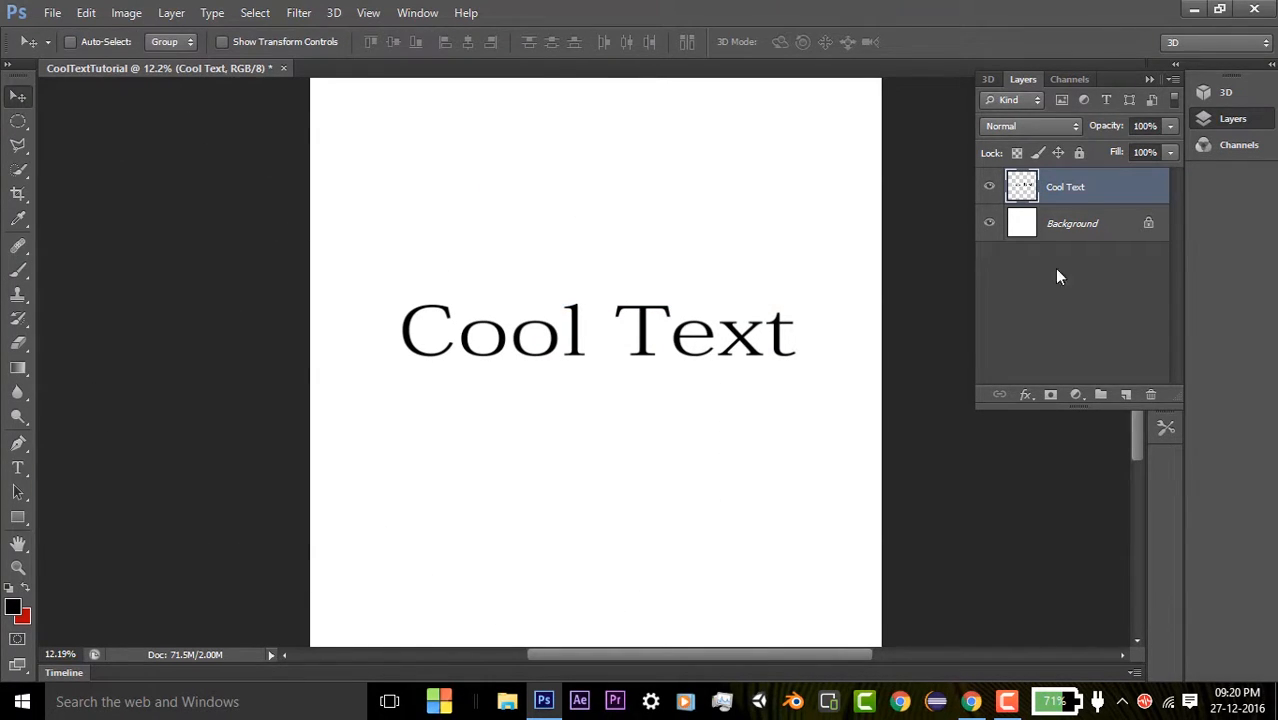
double_click(1025, 187)
left_click_drag(788, 87, 1100, 95)
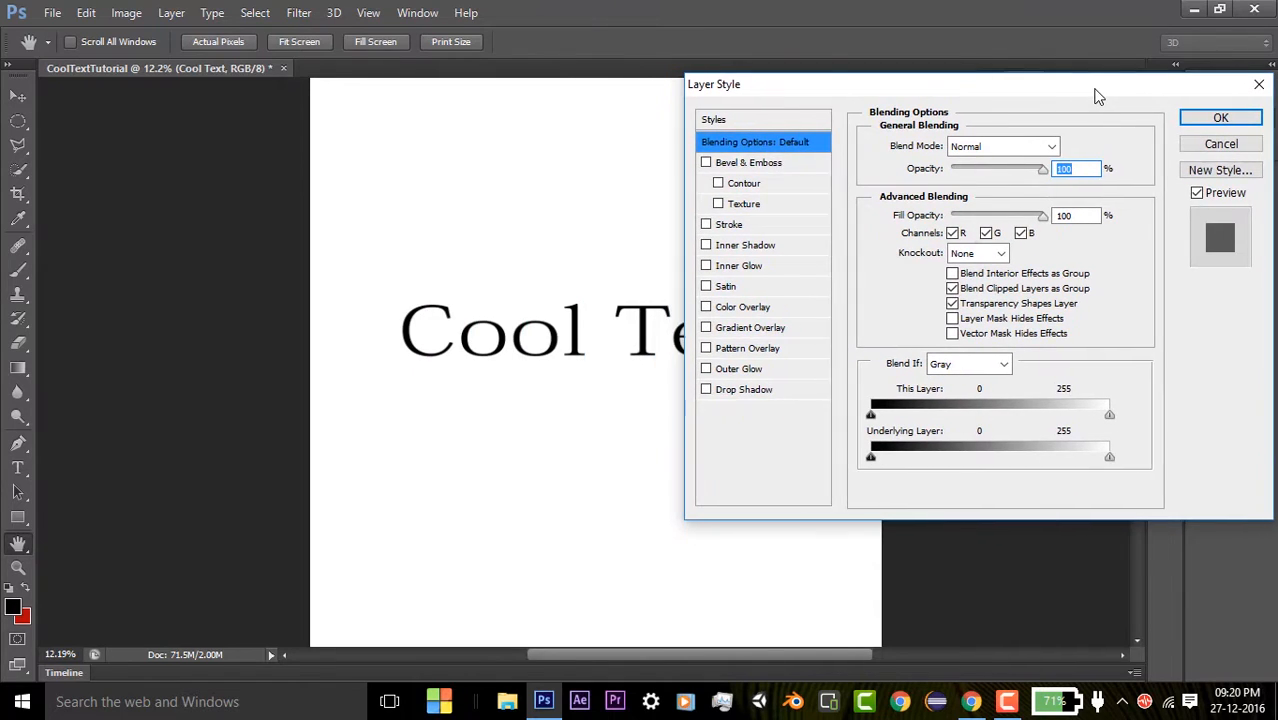
left_click(707, 165)
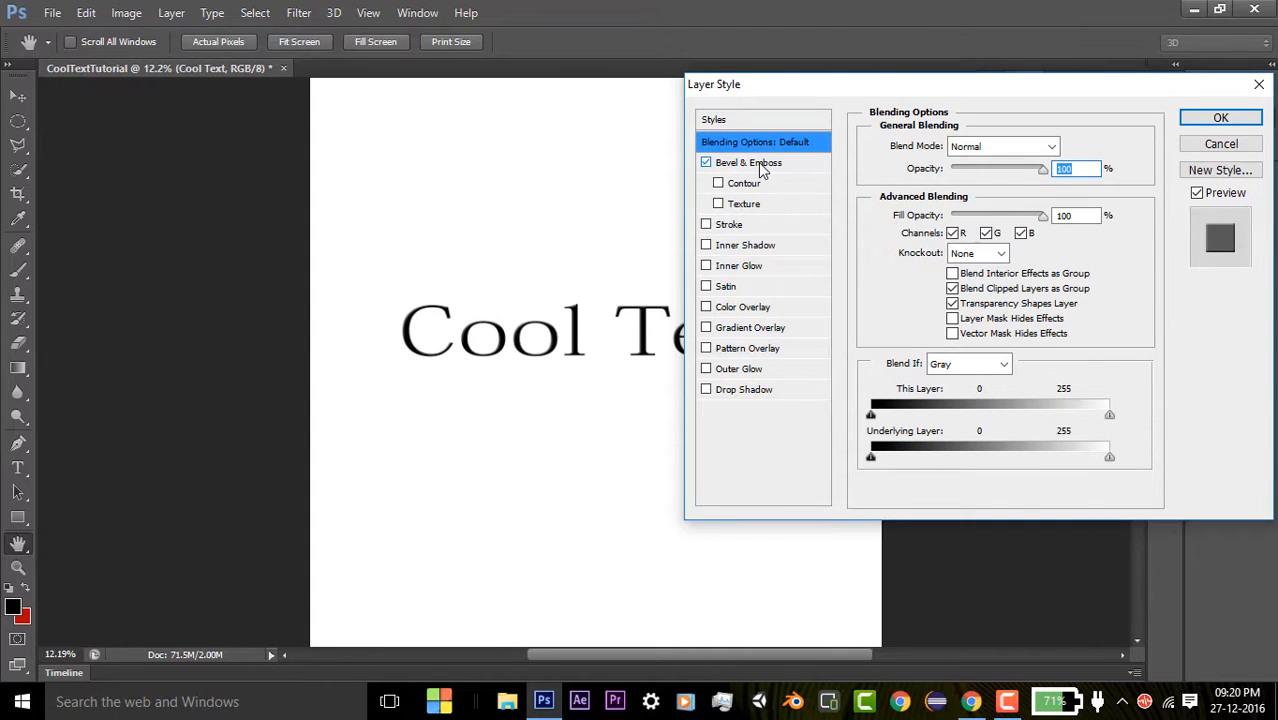
left_click(762, 167)
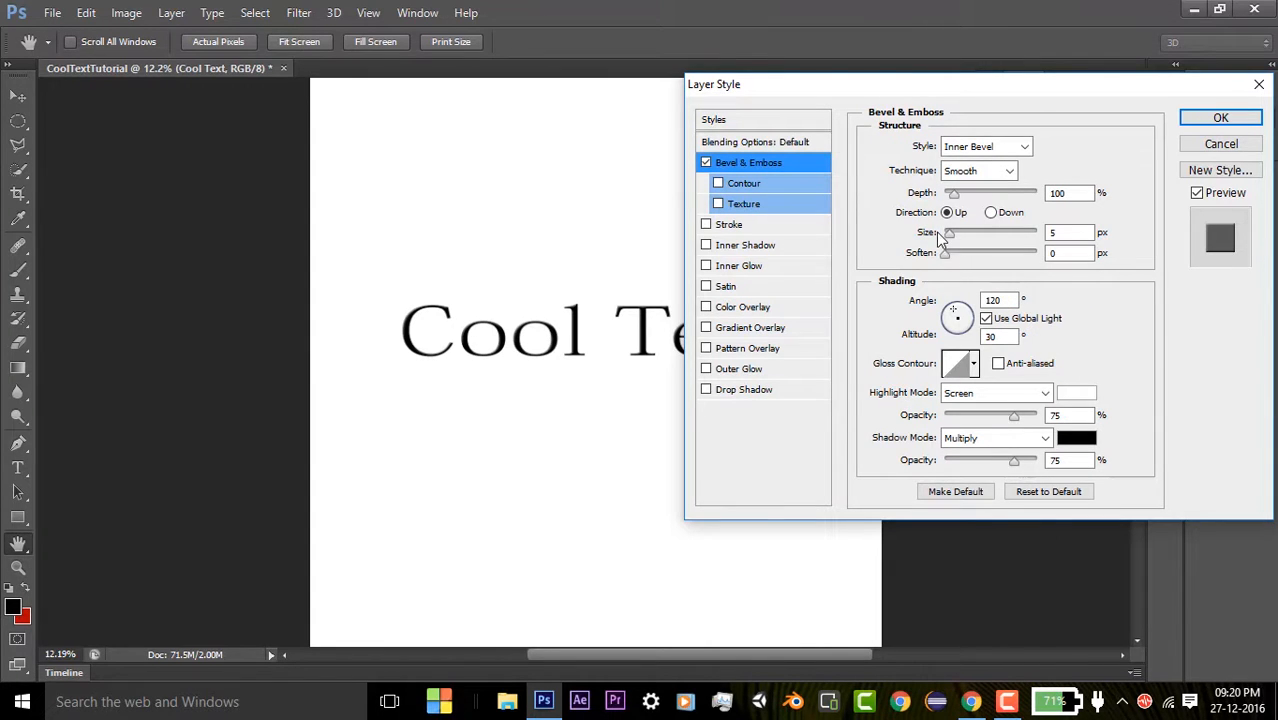
Step: Set the Bevel & Emboss size to 139 px and its depth to 664%
left_click_drag(928, 93, 965, 92)
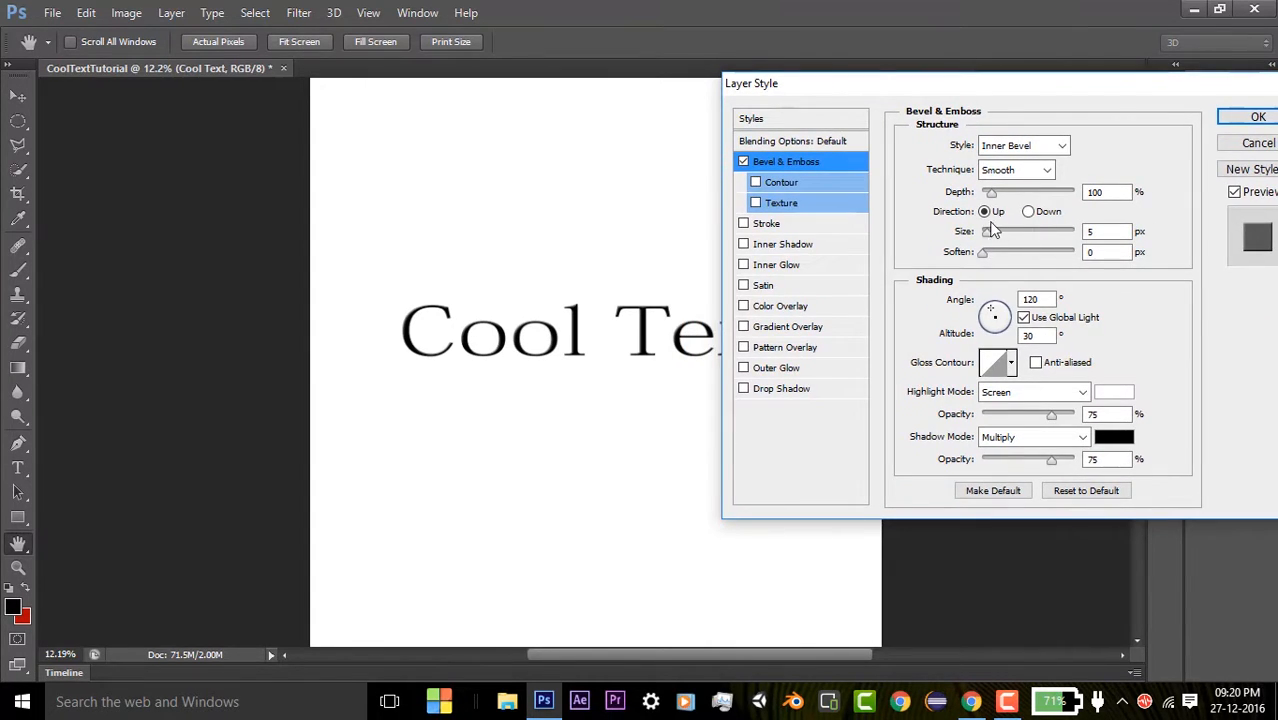
left_click_drag(988, 235, 1035, 233)
left_click_drag(993, 192, 1038, 208)
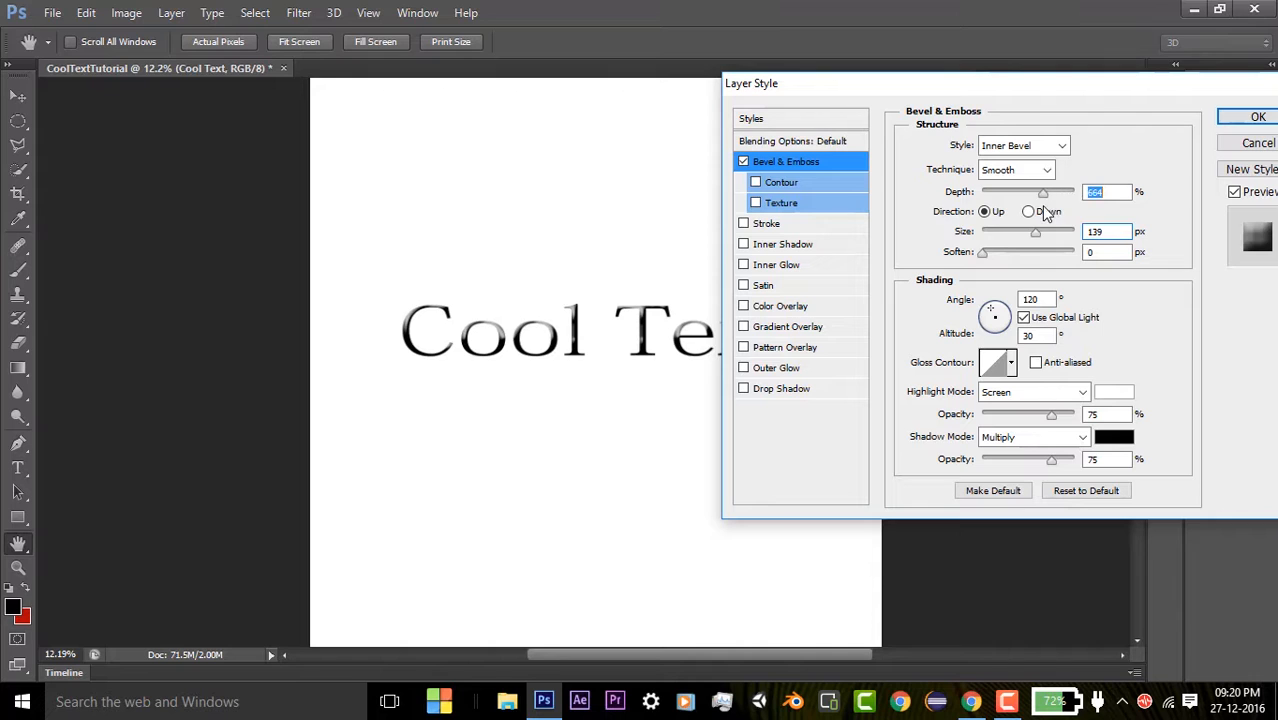
Step: Set the Cool Text layer's Bevel & Emboss depth to 633% and its size to 76 px, and apply the style
left_click_drag(1086, 92, 915, 78)
left_click(1105, 104)
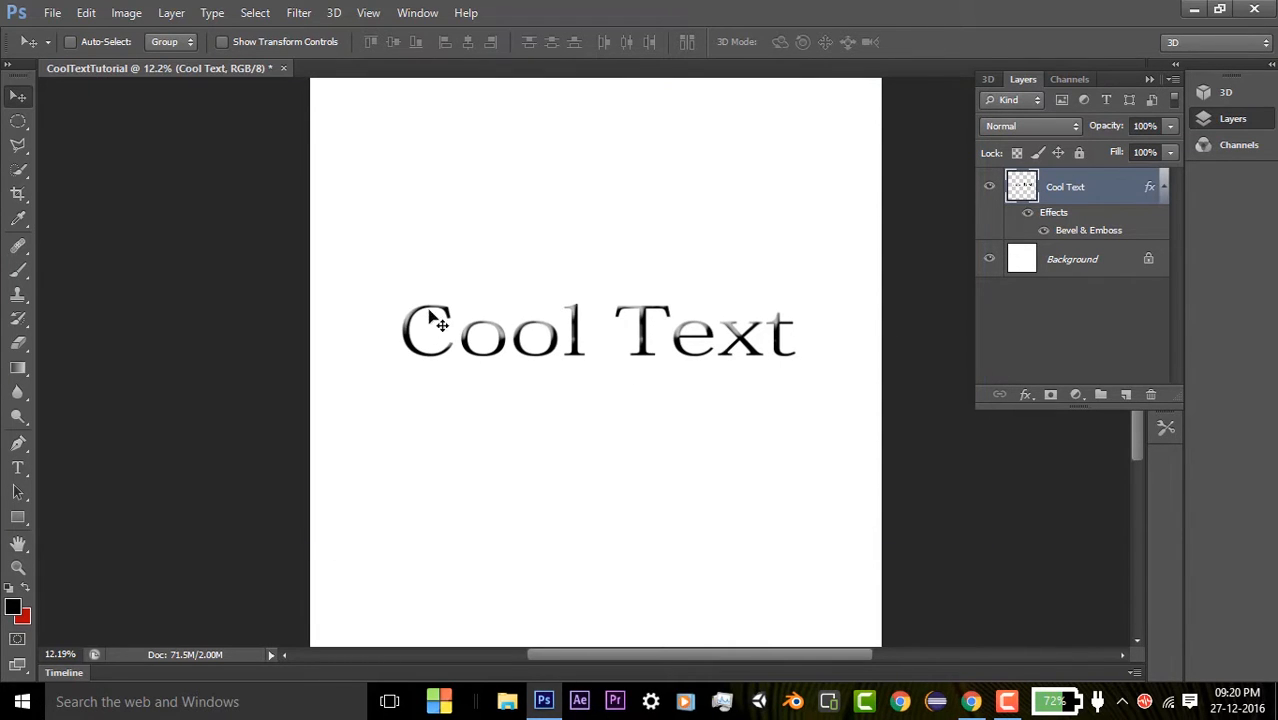
double_click(1082, 215)
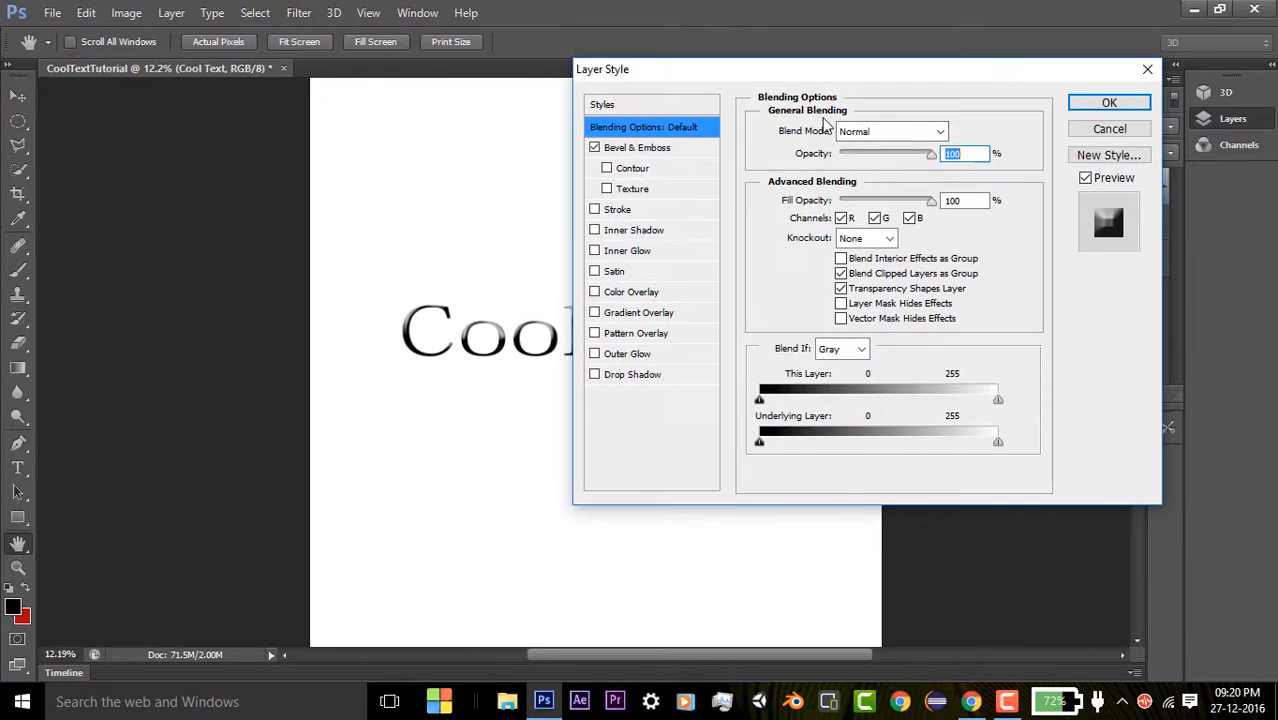
left_click(637, 147)
left_click_drag(918, 70, 1146, 75)
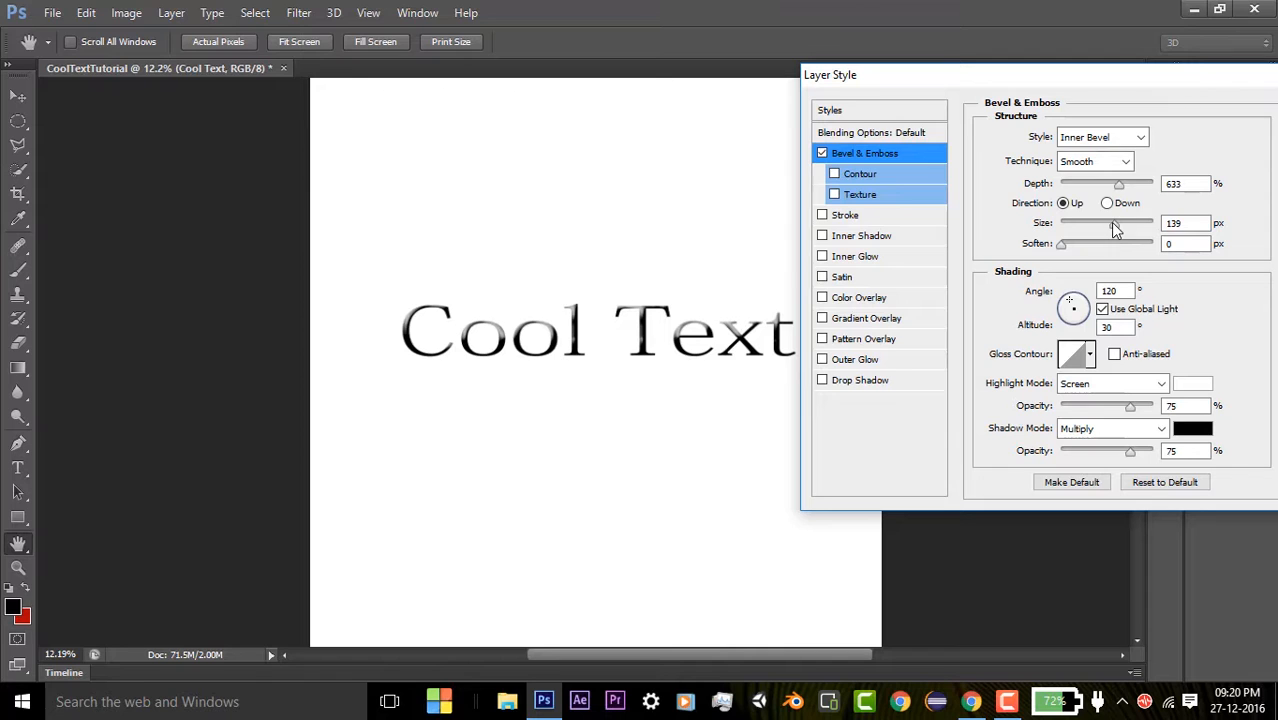
left_click_drag(1117, 228, 1097, 229)
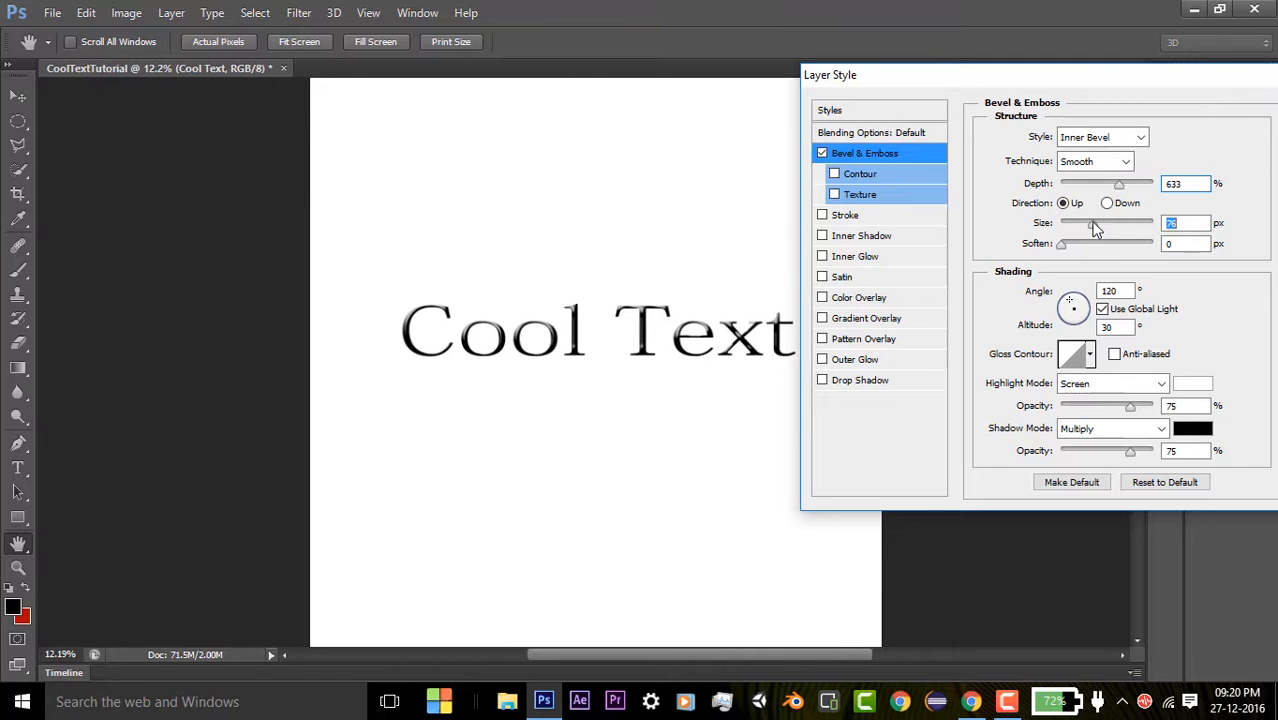
left_click_drag(1191, 76, 1012, 58)
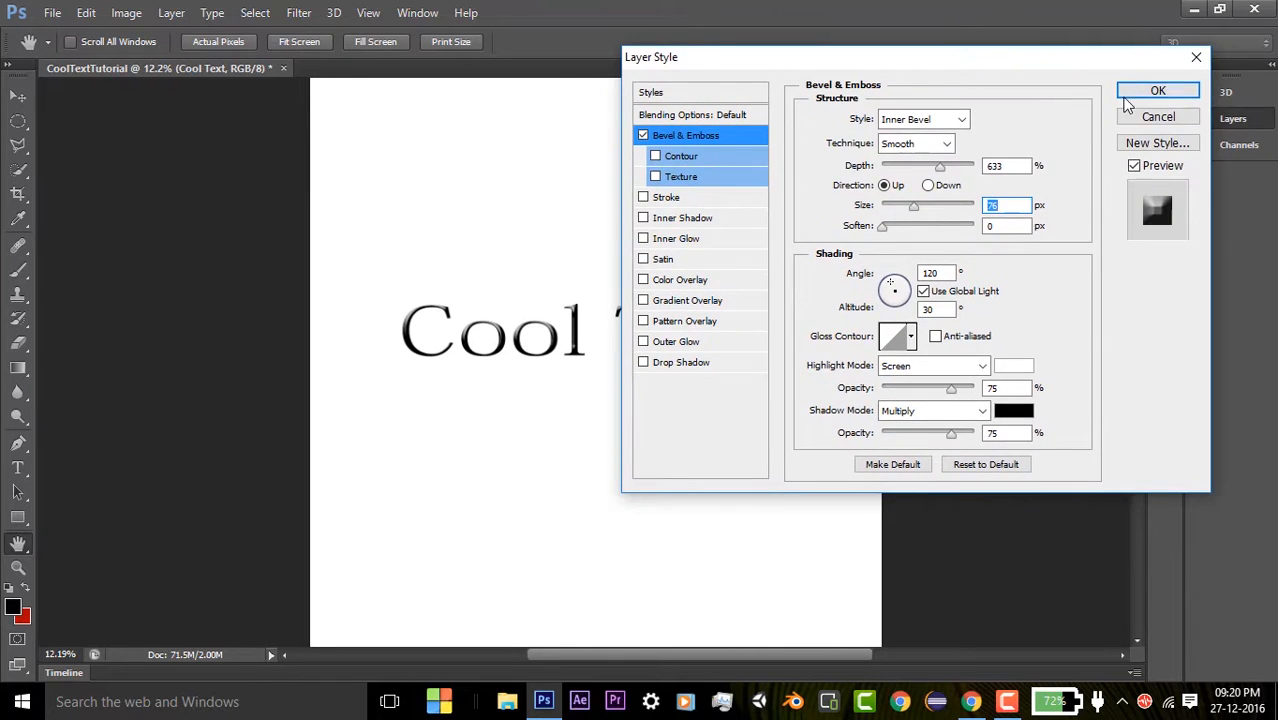
left_click(1127, 95)
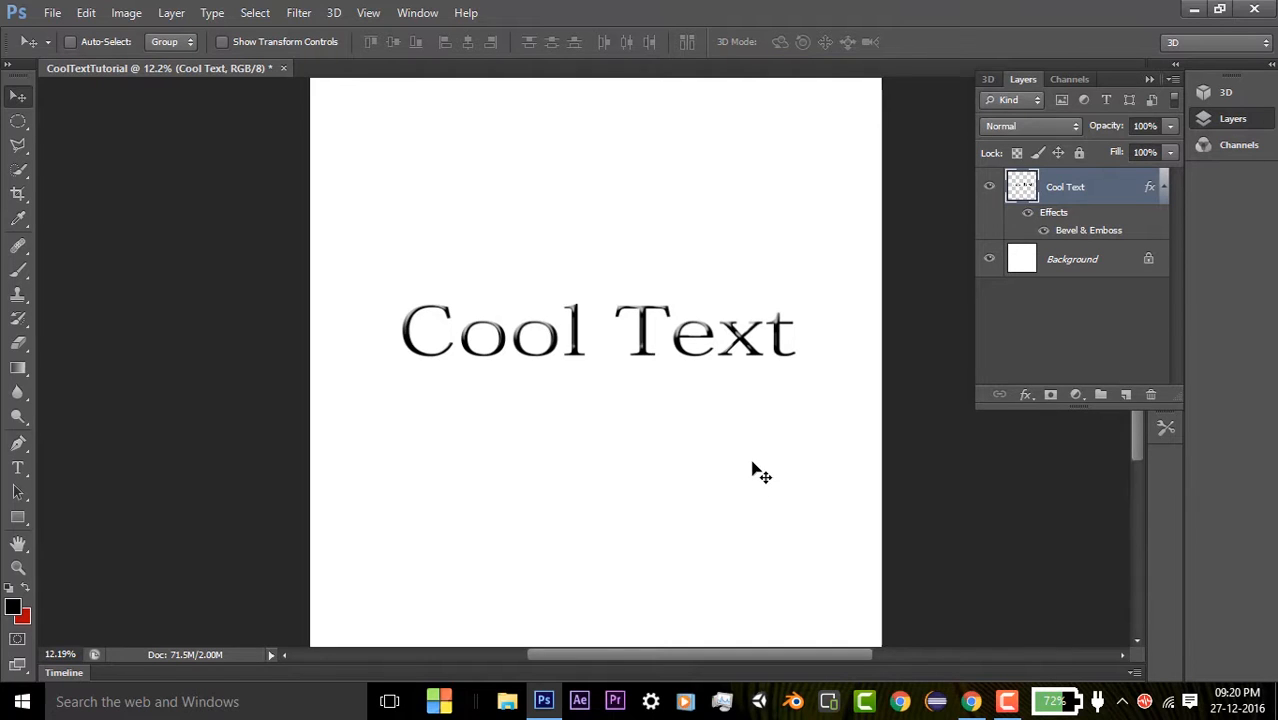
Step: Inspect the bevel shading on the Cool Text lettering up close, especially the stem and base of the T
scroll(694, 352, "up", 2)
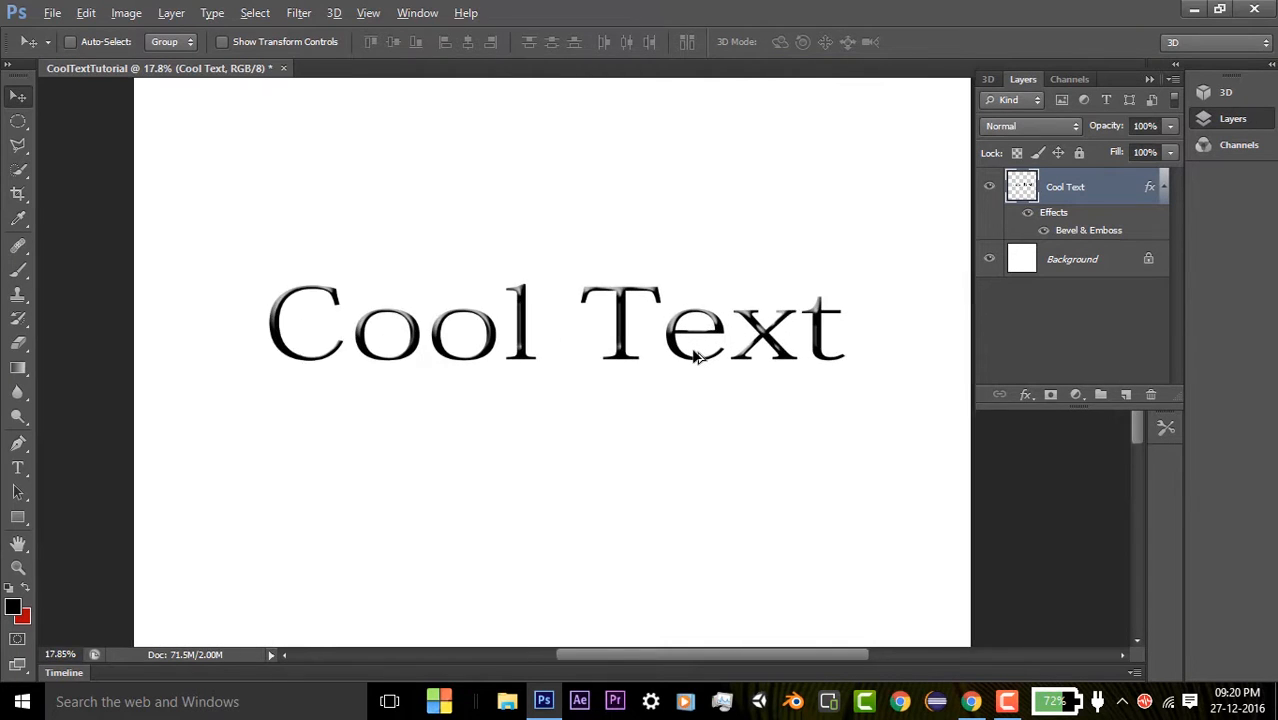
scroll(694, 352, "up", 6)
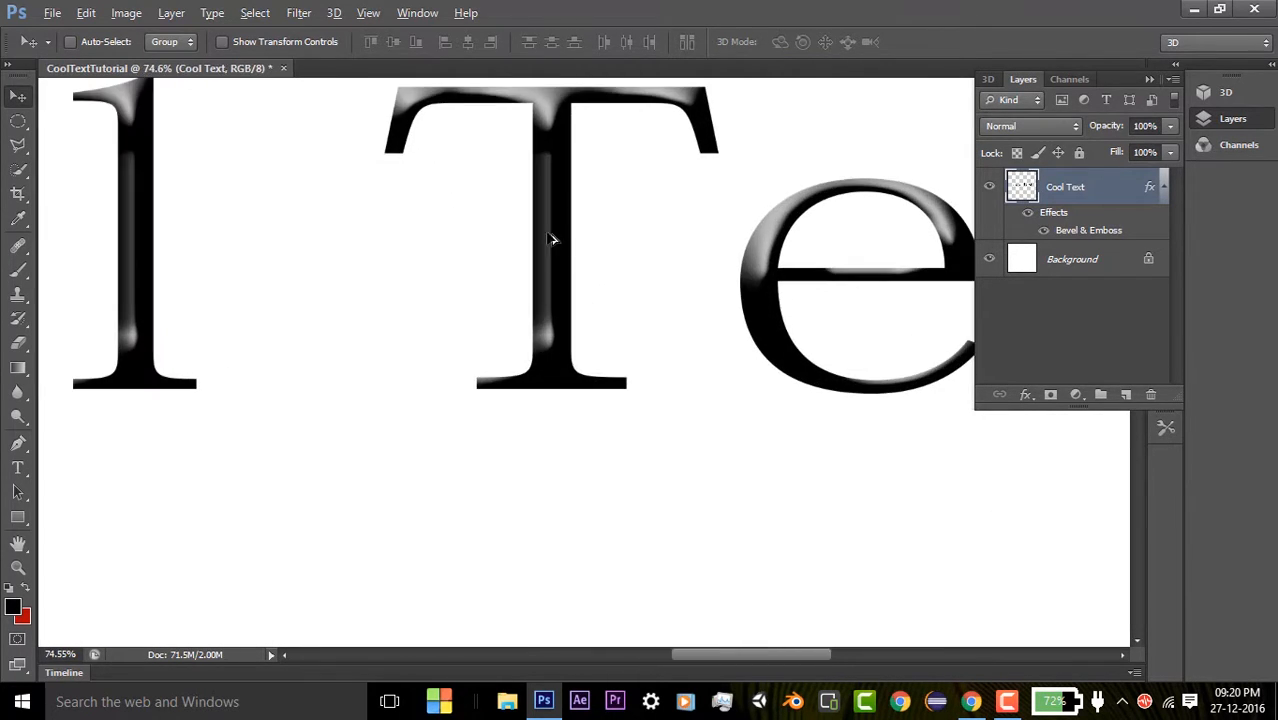
scroll(551, 238, "up", 4)
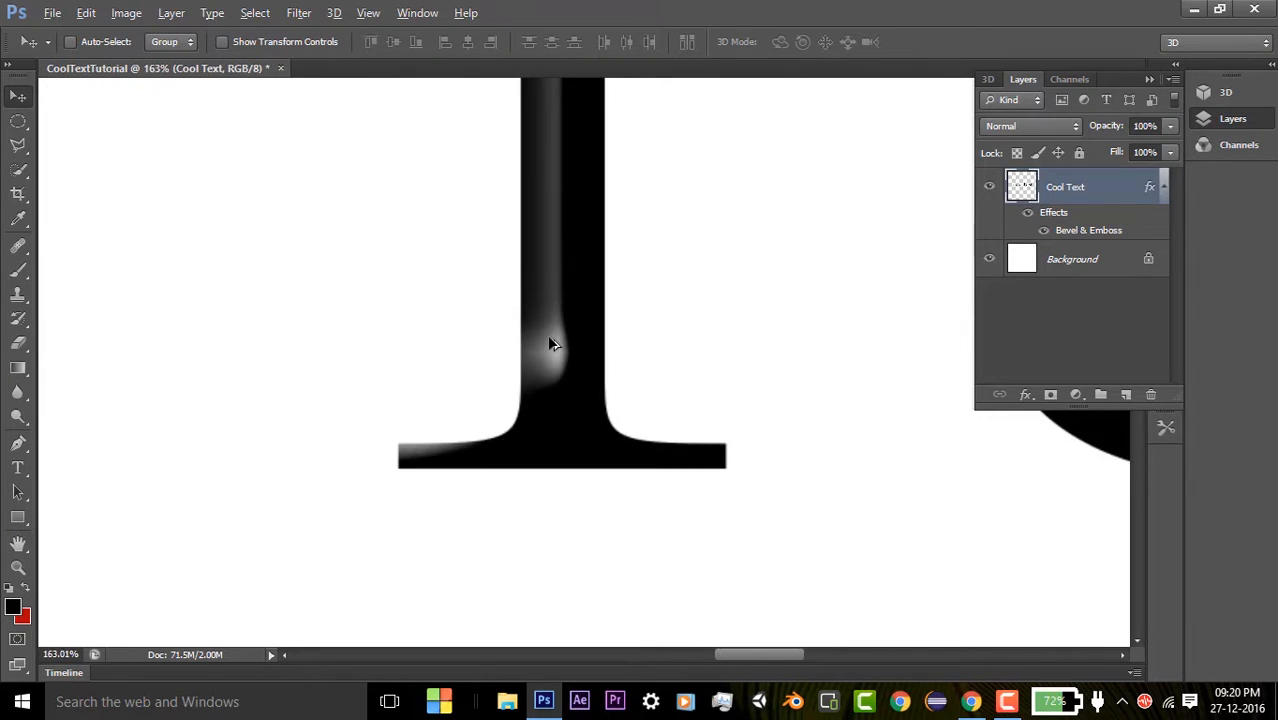
scroll(549, 338, "down", 12)
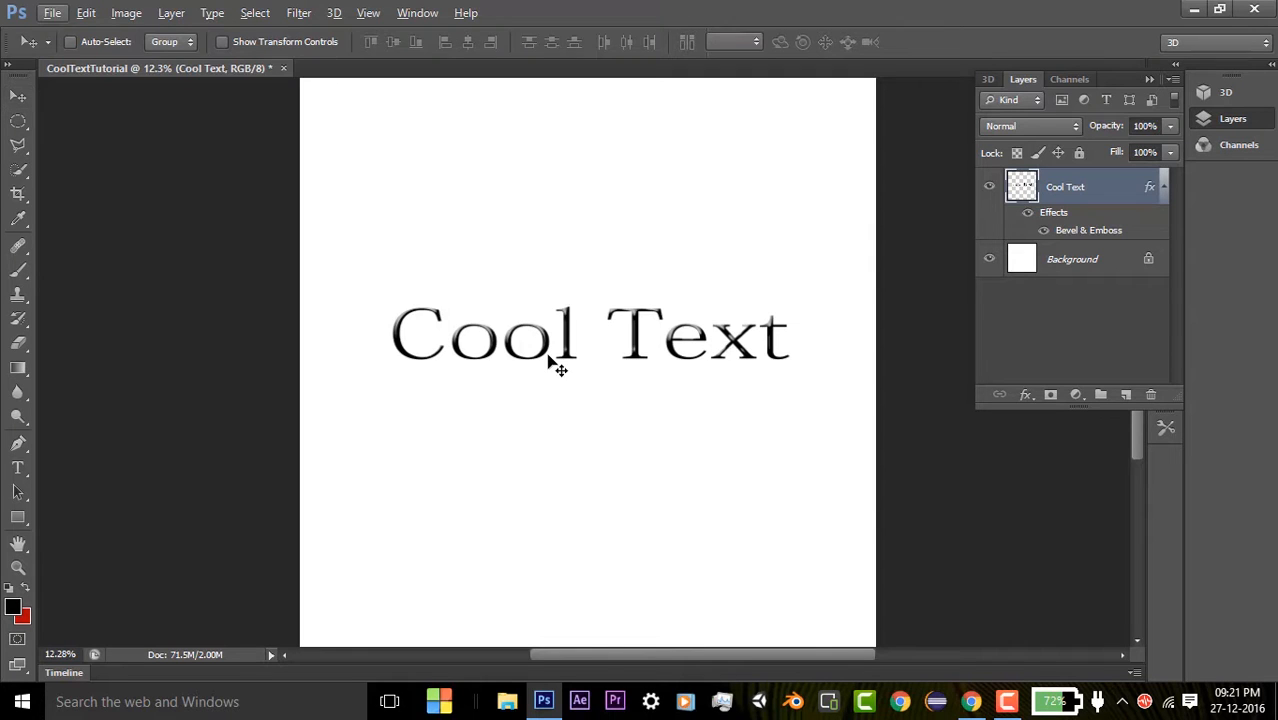
key("ctrl+t")
left_click_drag(790, 360, 848, 386)
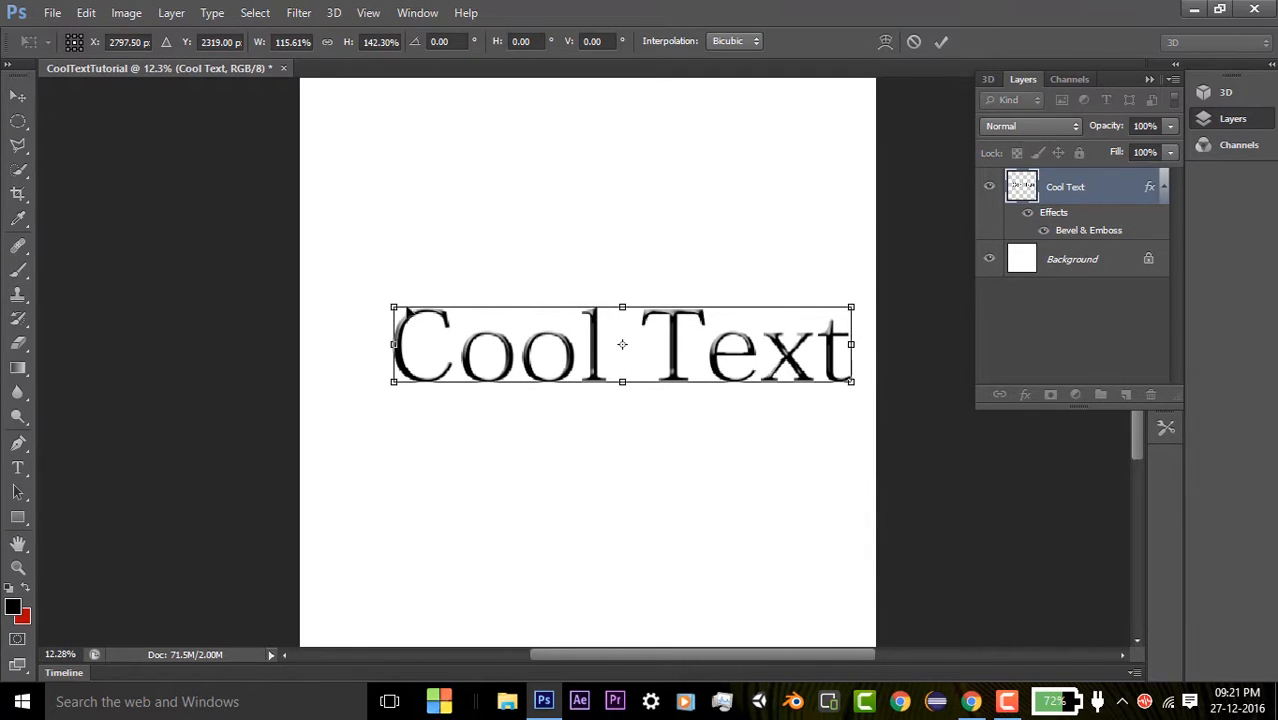
left_click_drag(393, 307, 302, 288)
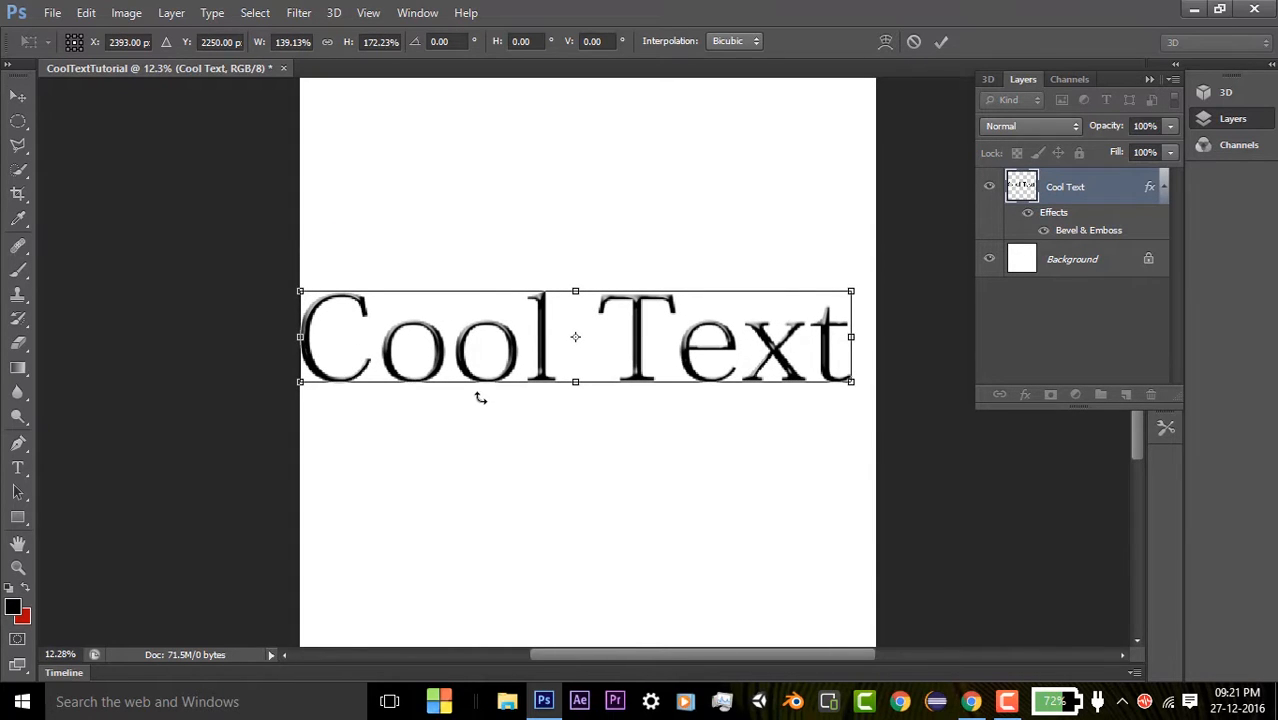
left_click_drag(480, 397, 489, 405)
left_click_drag(476, 398, 533, 407)
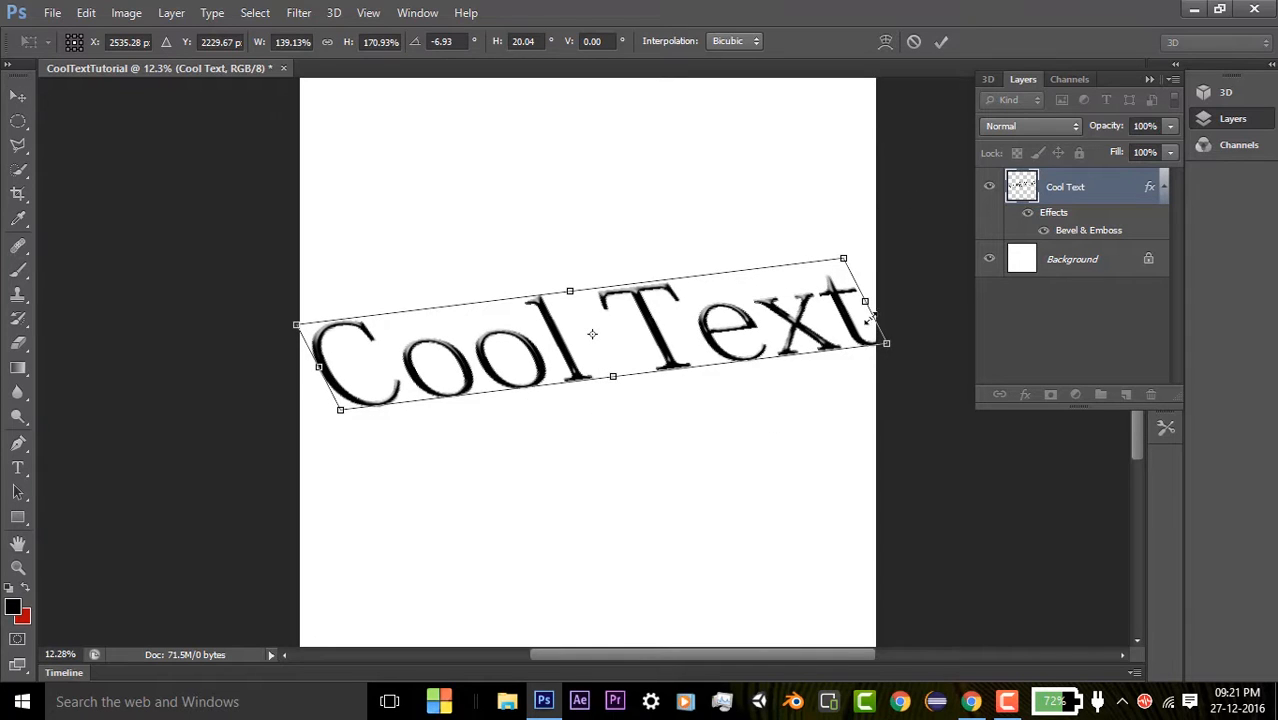
left_click(913, 42)
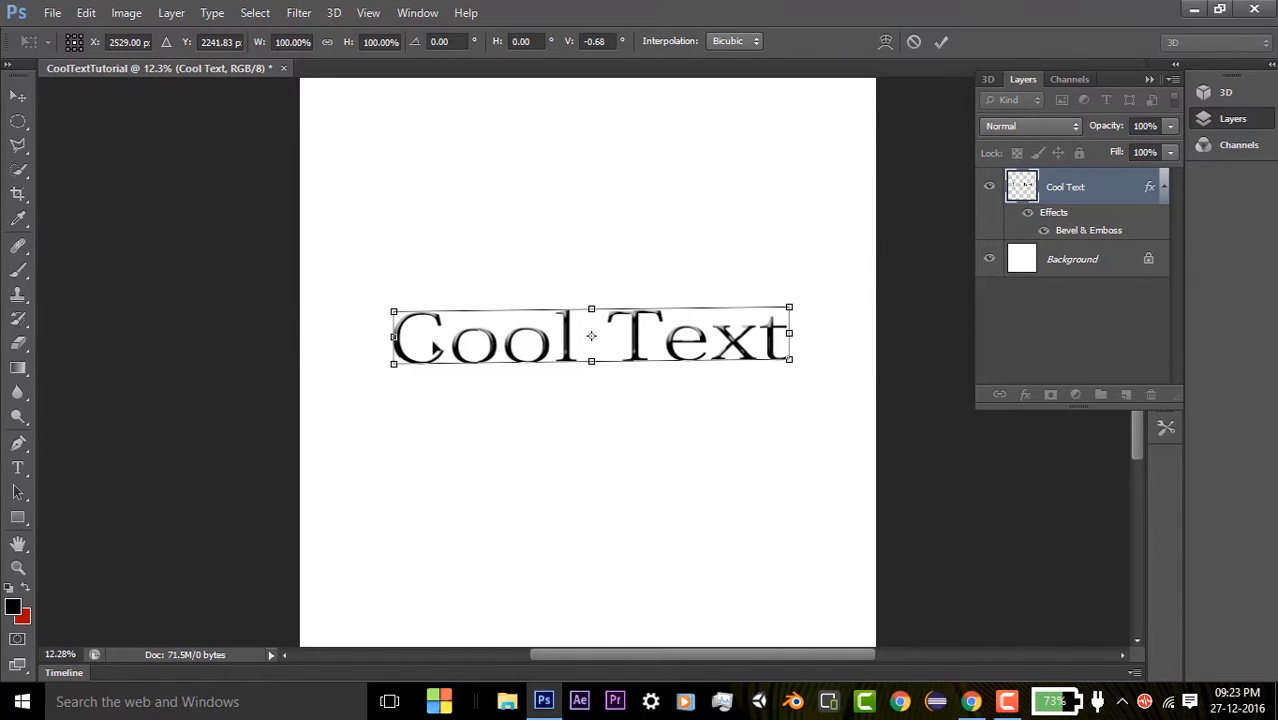
scroll(440, 358, "up", 1)
scroll(630, 385, "down", 1)
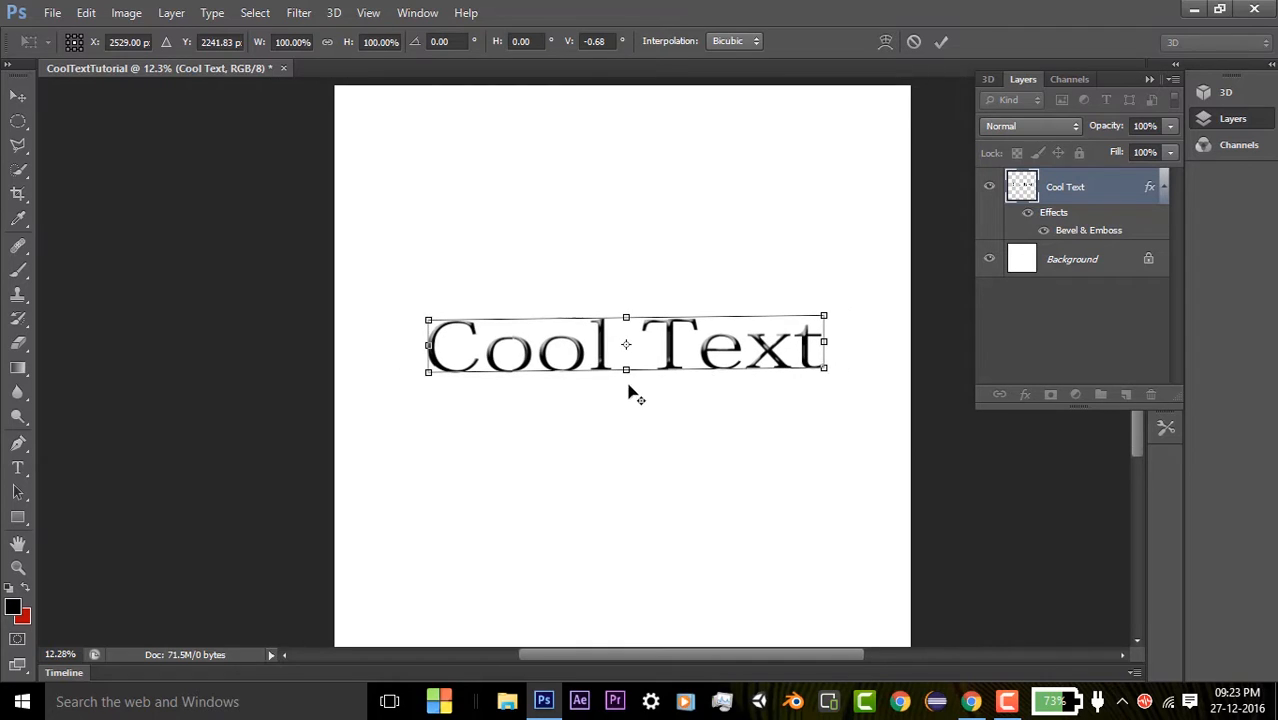
scroll(945, 398, "down", 1)
scroll(892, 405, "up", 2)
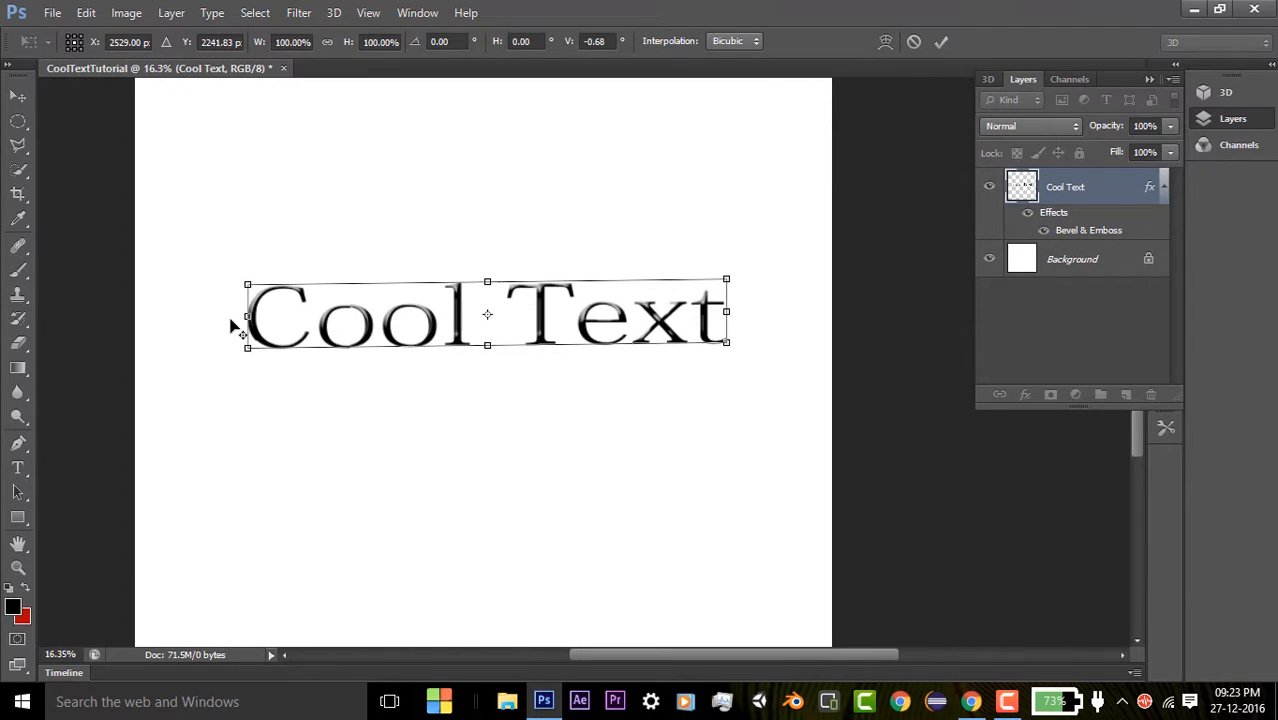
scroll(235, 322, "up", 1)
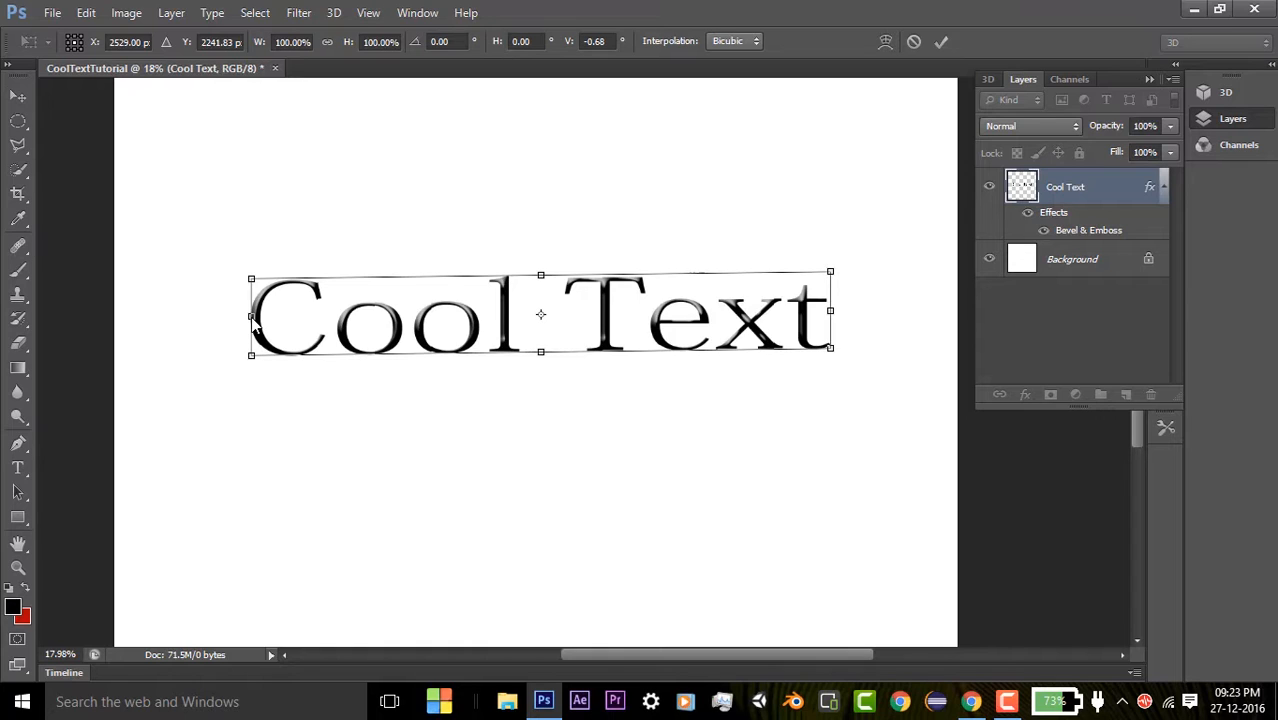
left_click(913, 42)
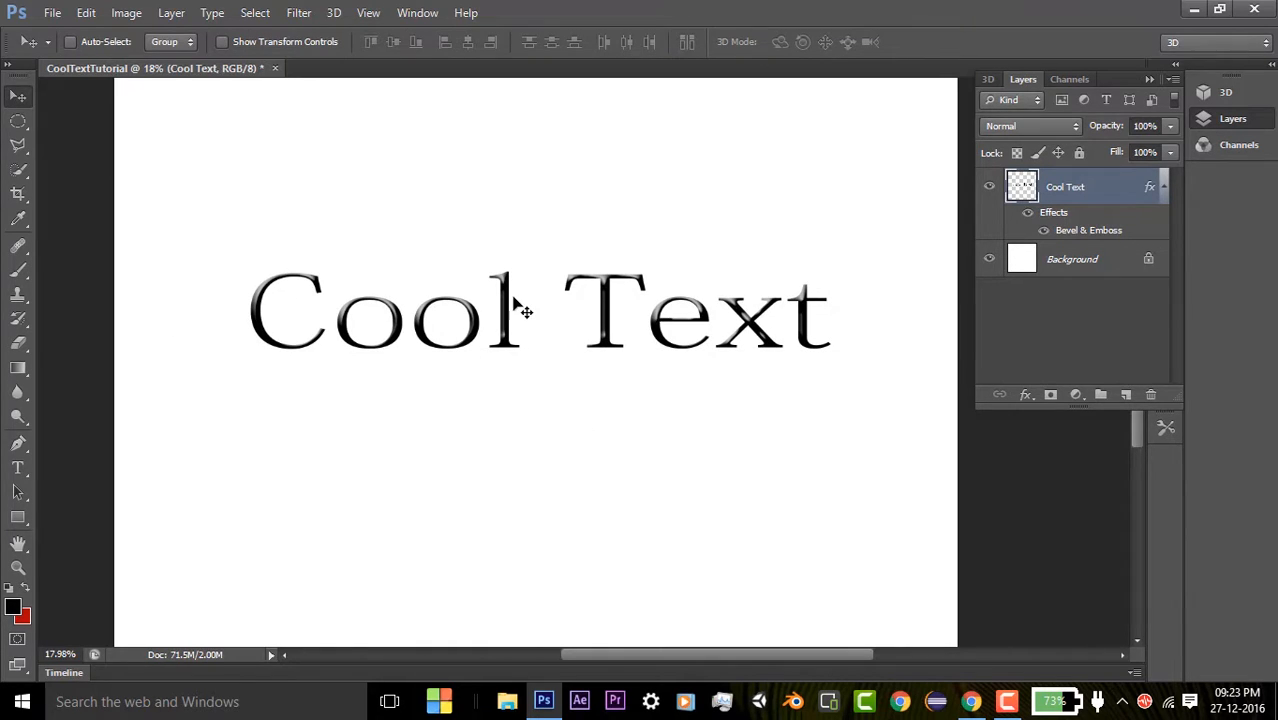
key("ctrl+t")
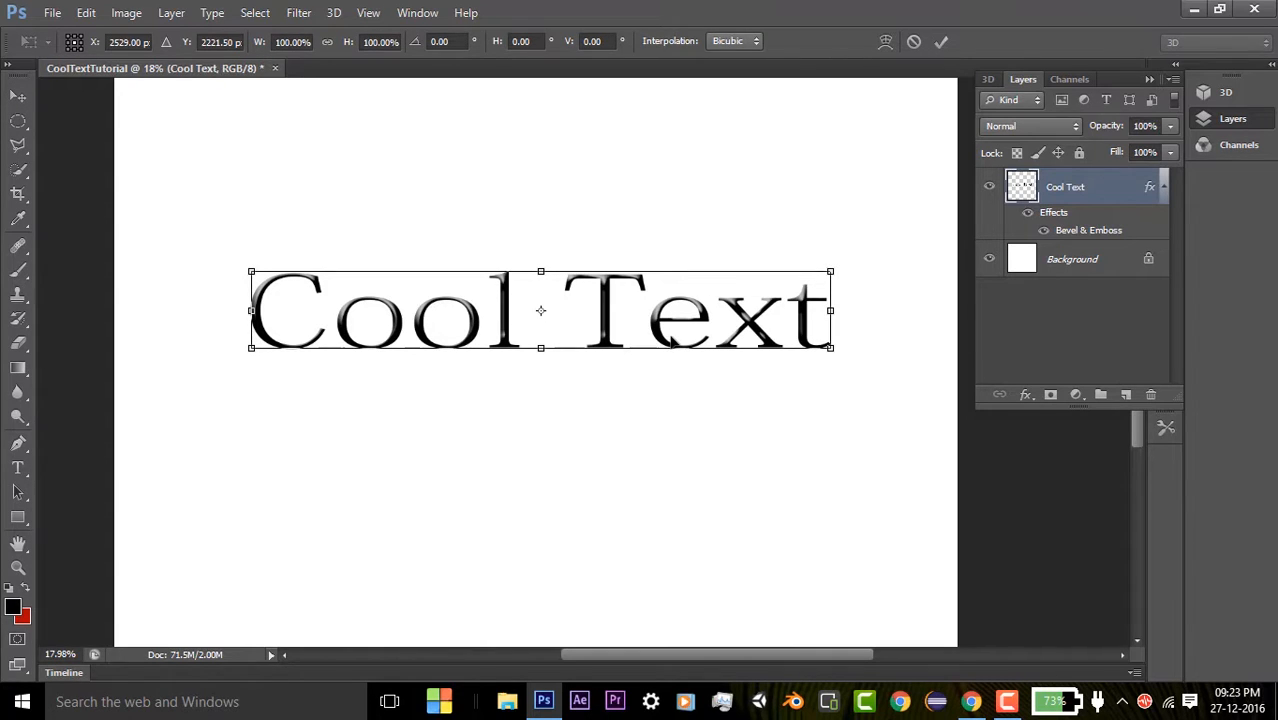
scroll(688, 360, "down", 3)
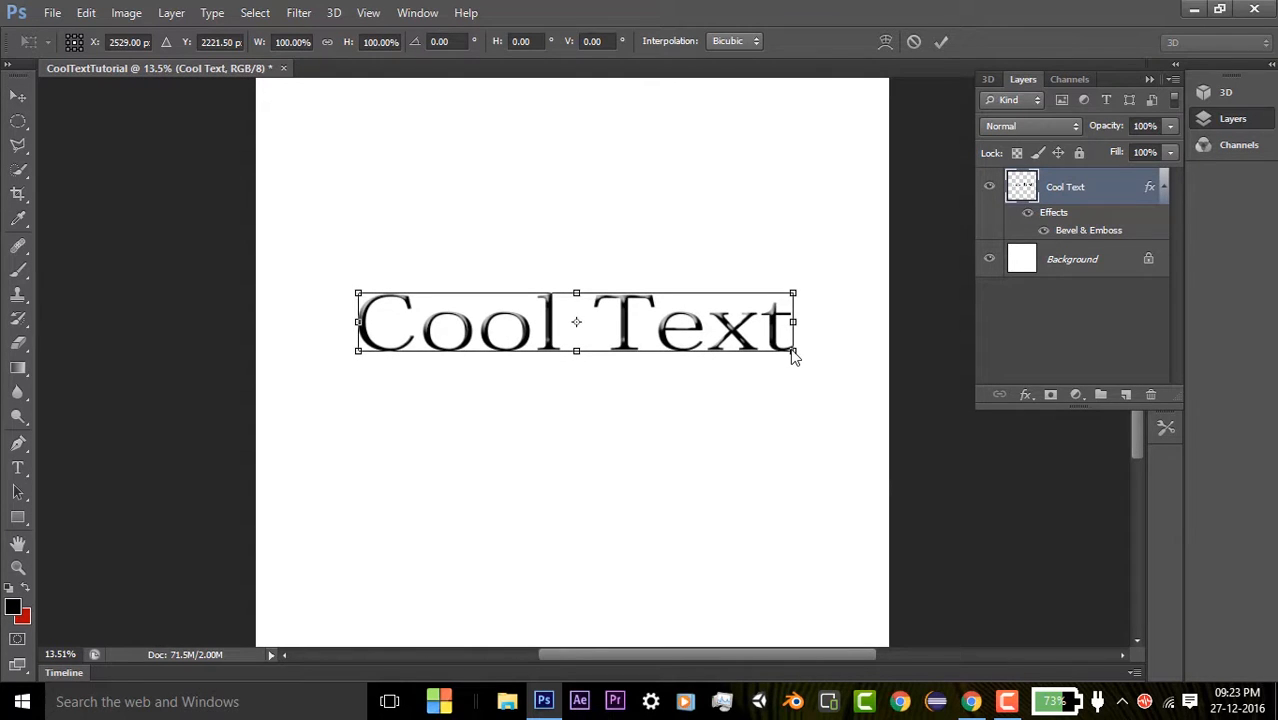
left_click_drag(793, 351, 763, 374)
mouse_move(561, 295)
left_mouse_down()
mouse_move(559, 194)
mouse_move(549, 280)
left_mouse_up()
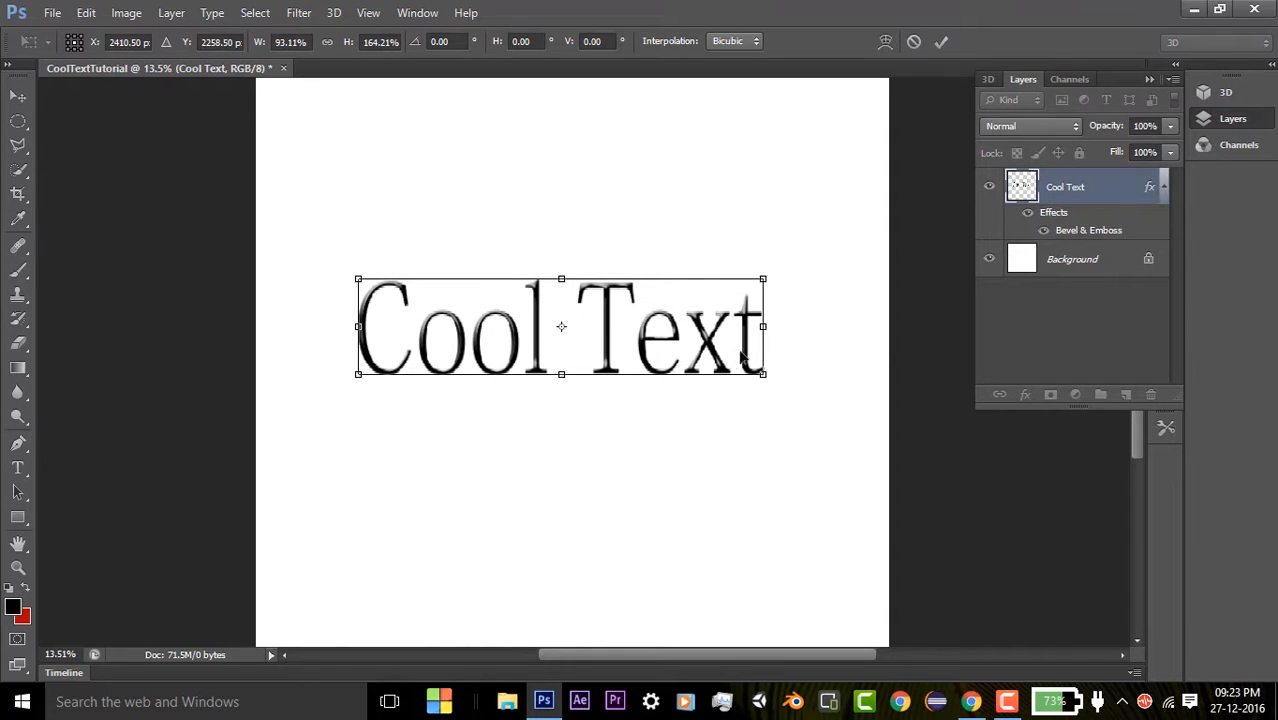
mouse_move(763, 328)
left_mouse_down()
mouse_move(855, 333)
mouse_move(775, 333)
left_mouse_up()
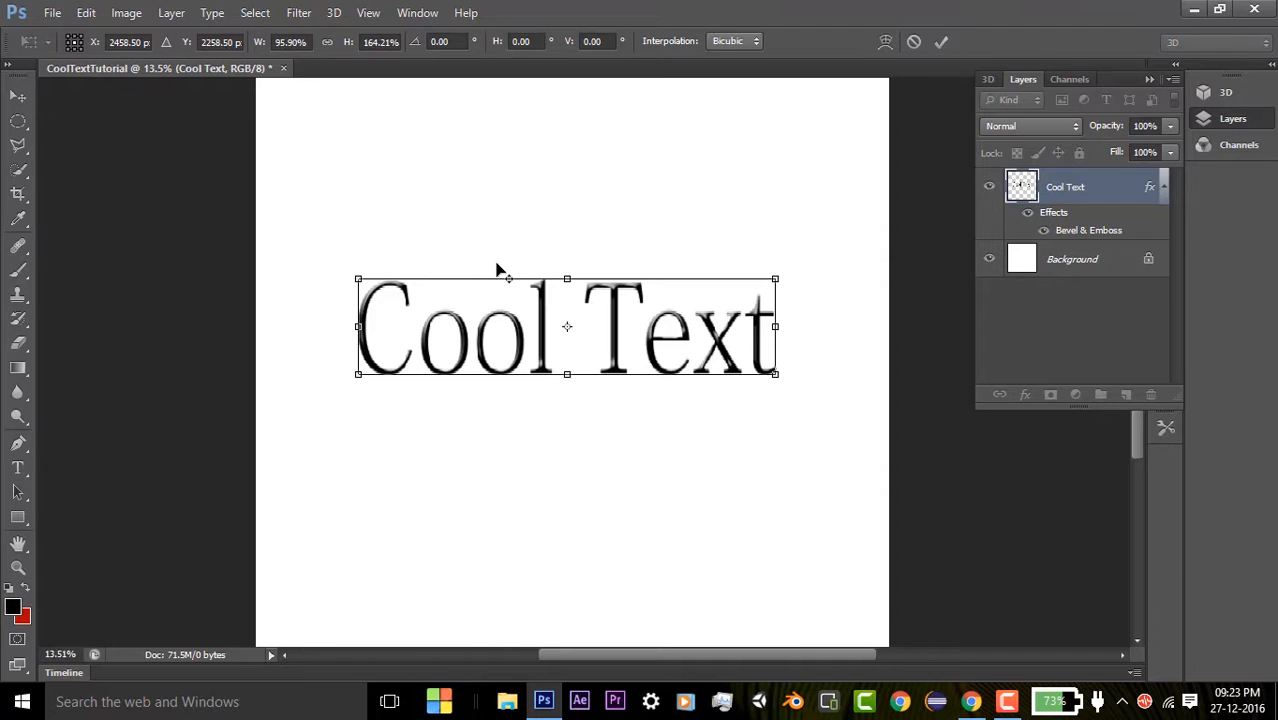
left_click(915, 43)
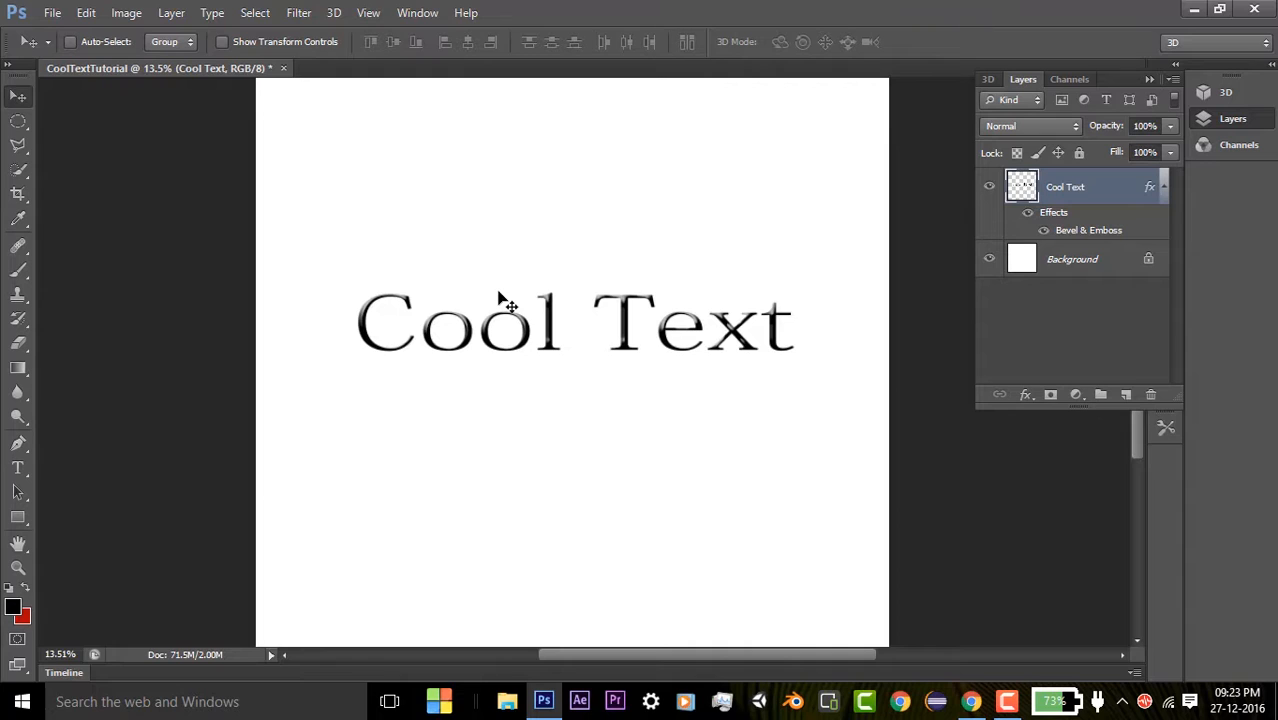
Step: Free Transform the Cool Text layer to about 108% width and 114% height, with about -0.8° rotation and -3.2° horizontal skew, and apply it
key("ctrl+t")
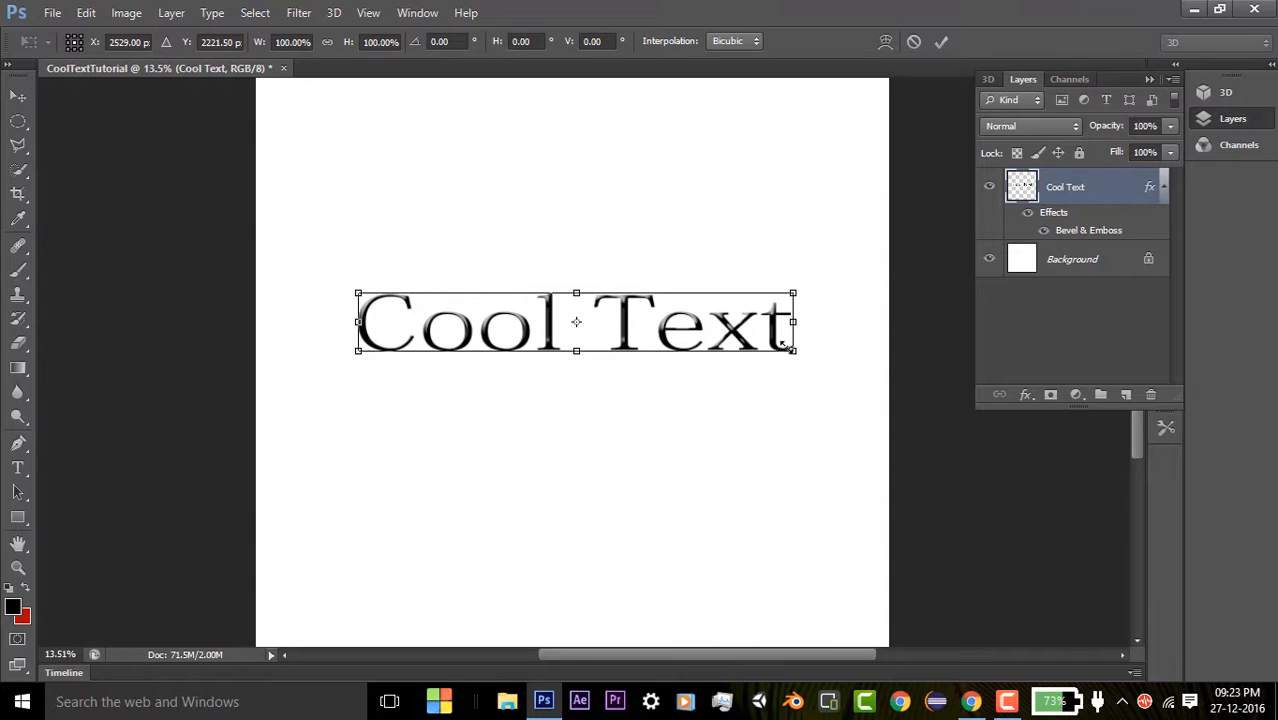
left_click_drag(358, 322, 334, 325)
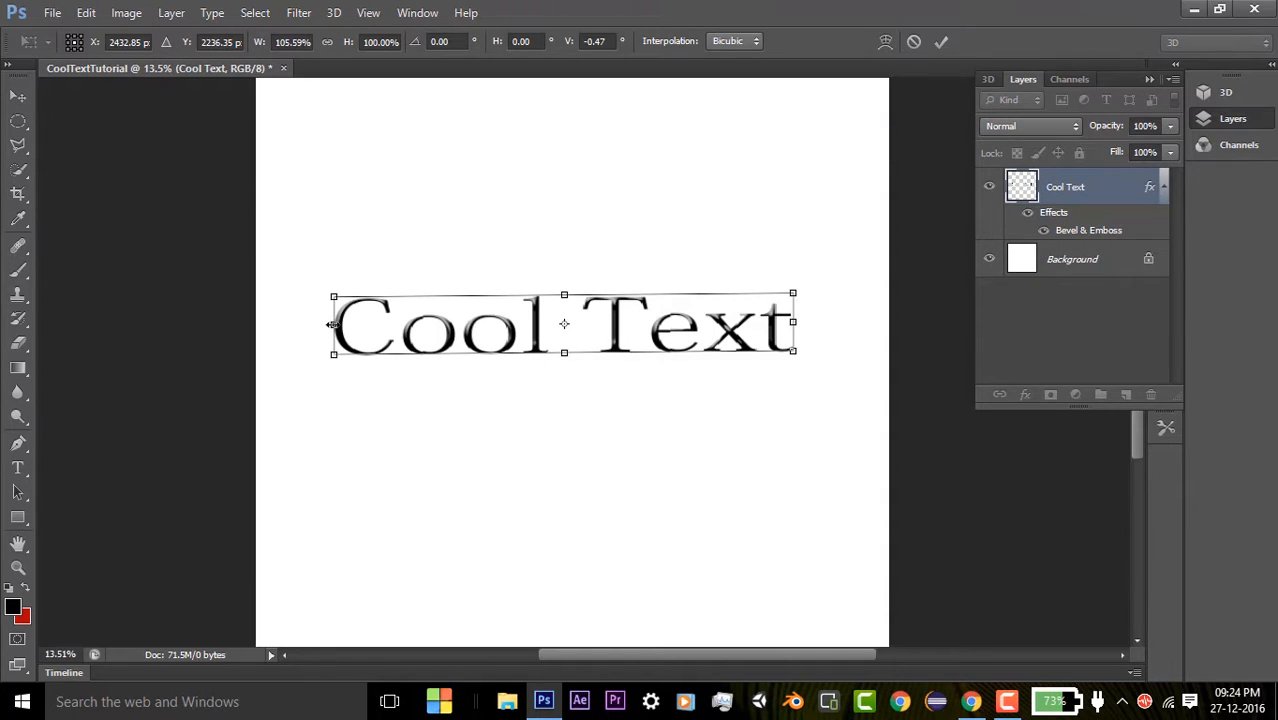
mouse_move(331, 324)
left_mouse_down()
mouse_move(295, 324)
mouse_move(340, 322)
left_mouse_up()
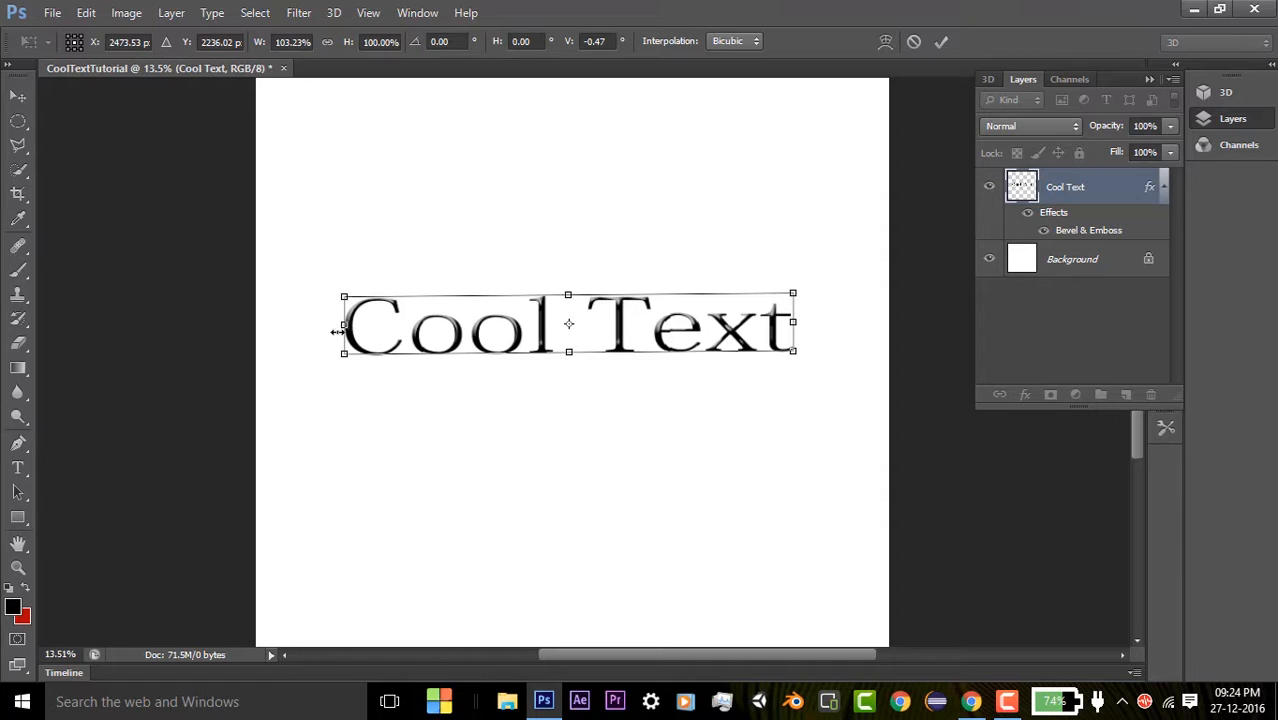
mouse_move(341, 324)
left_mouse_down()
mouse_move(290, 324)
mouse_move(342, 324)
mouse_move(303, 324)
mouse_move(325, 324)
left_mouse_up()
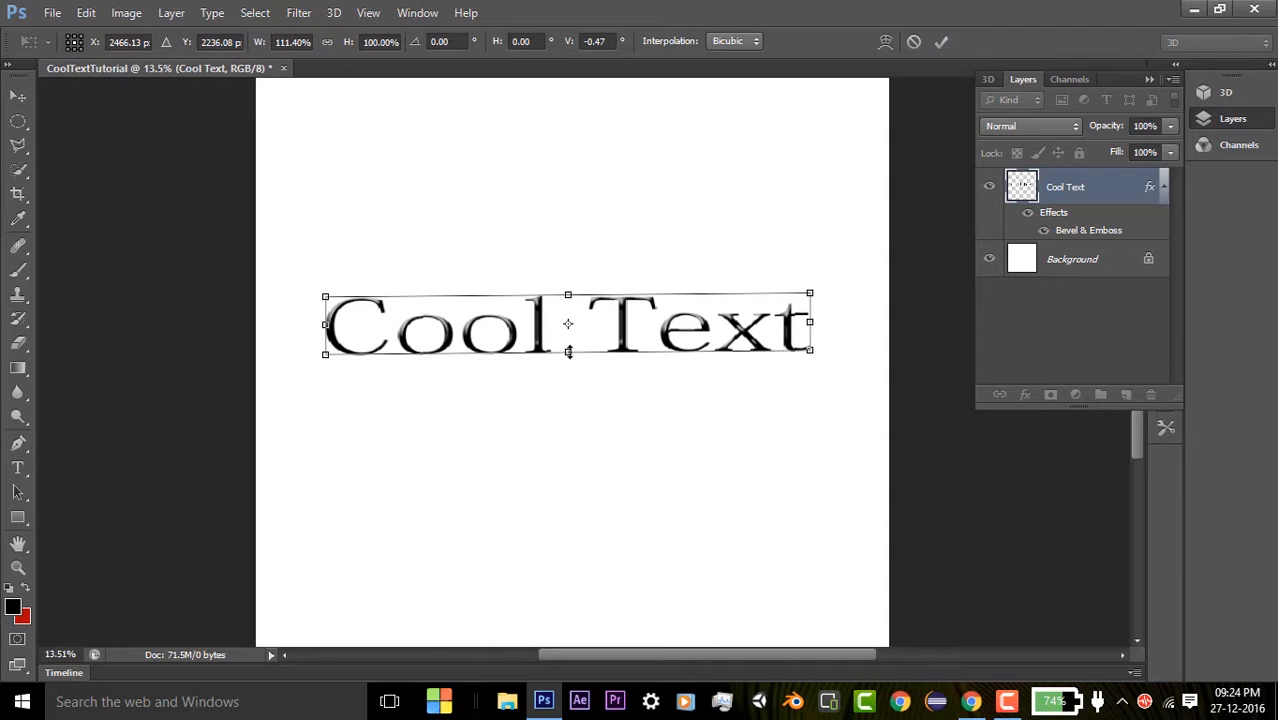
left_click_drag(568, 352, 531, 362)
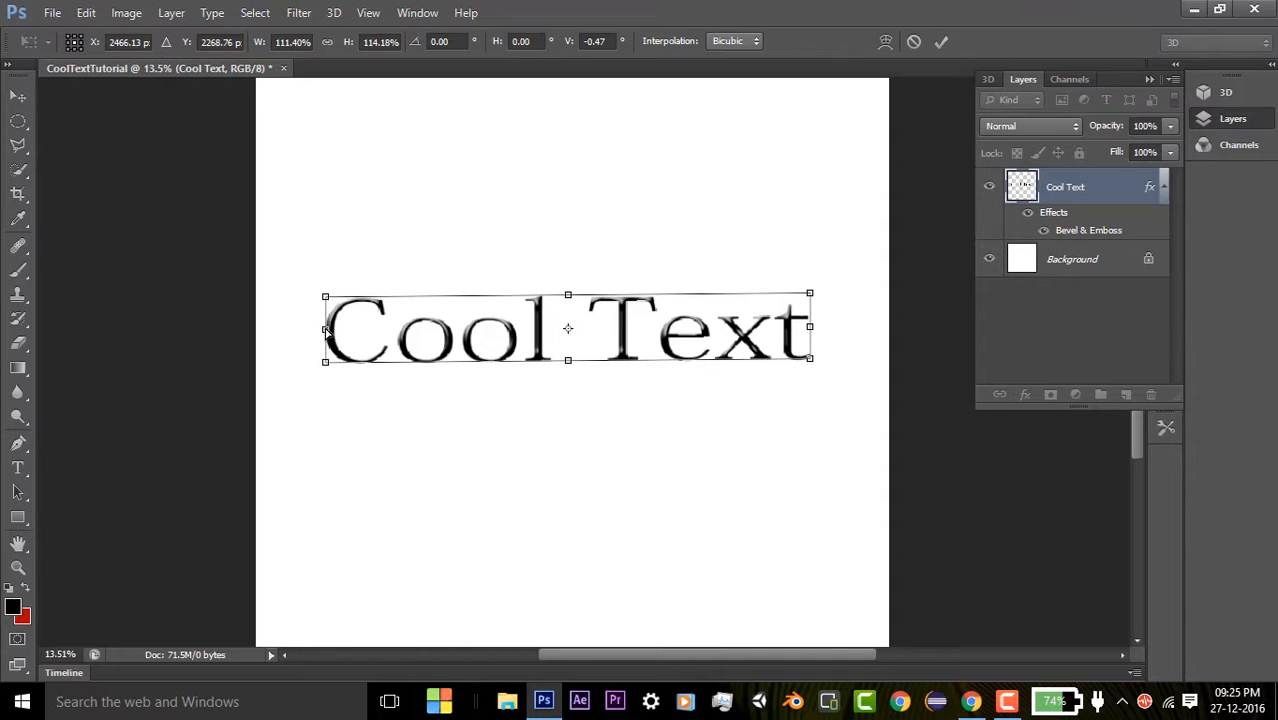
mouse_move(326, 330)
left_mouse_down()
mouse_move(298, 380)
mouse_move(306, 447)
mouse_move(478, 402)
mouse_move(356, 292)
mouse_move(505, 222)
mouse_move(650, 298)
mouse_move(471, 348)
mouse_move(334, 280)
mouse_move(429, 188)
mouse_move(565, 202)
mouse_move(636, 243)
mouse_move(796, 296)
mouse_move(850, 294)
mouse_move(700, 332)
mouse_move(388, 346)
mouse_move(485, 348)
mouse_move(571, 334)
mouse_move(332, 332)
left_mouse_up()
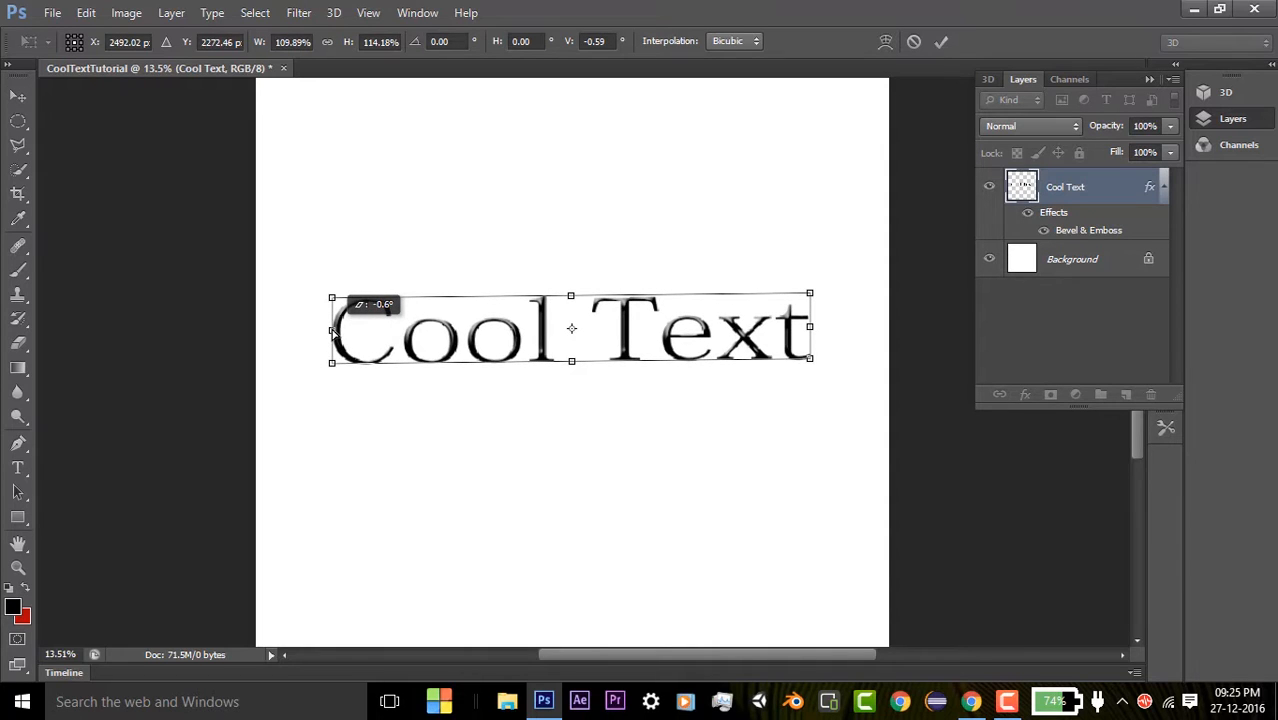
mouse_move(332, 330)
left_mouse_down()
mouse_move(471, 357)
mouse_move(345, 362)
mouse_move(326, 323)
mouse_move(460, 385)
mouse_move(645, 432)
mouse_move(793, 442)
mouse_move(695, 440)
mouse_move(505, 365)
mouse_move(321, 324)
mouse_move(342, 333)
mouse_move(336, 342)
left_mouse_up()
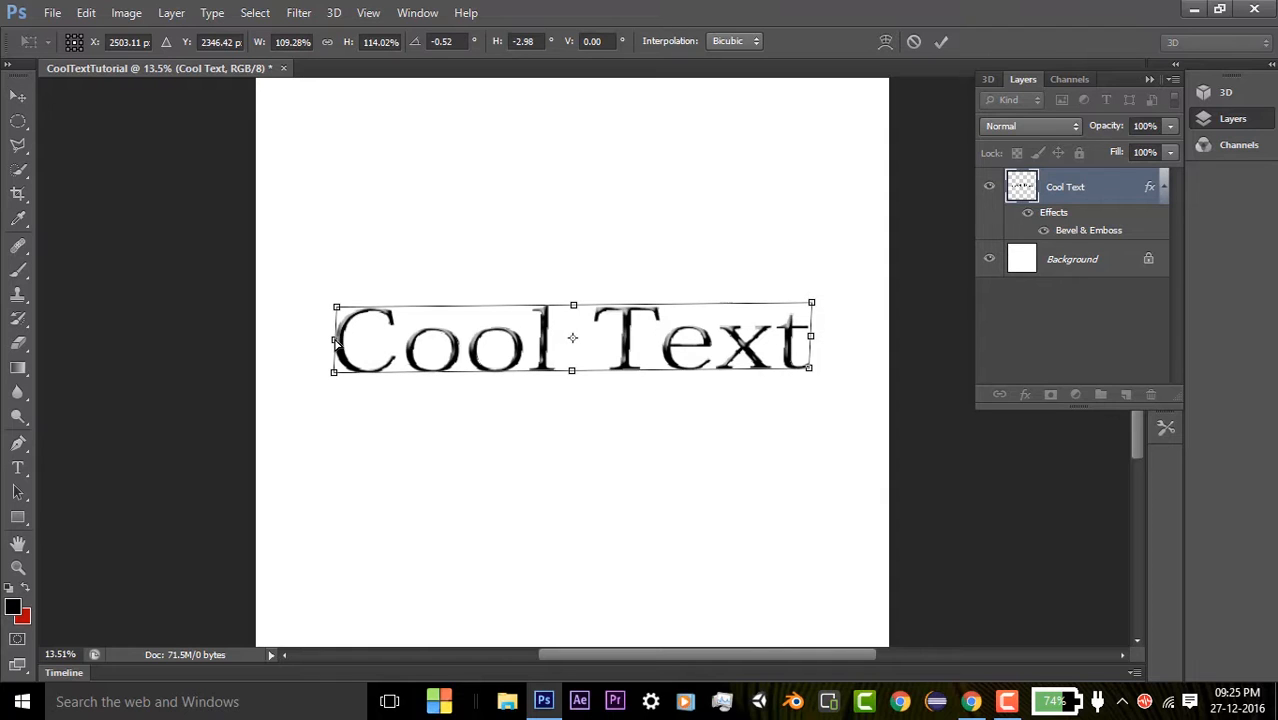
left_click_drag(336, 342, 389, 333)
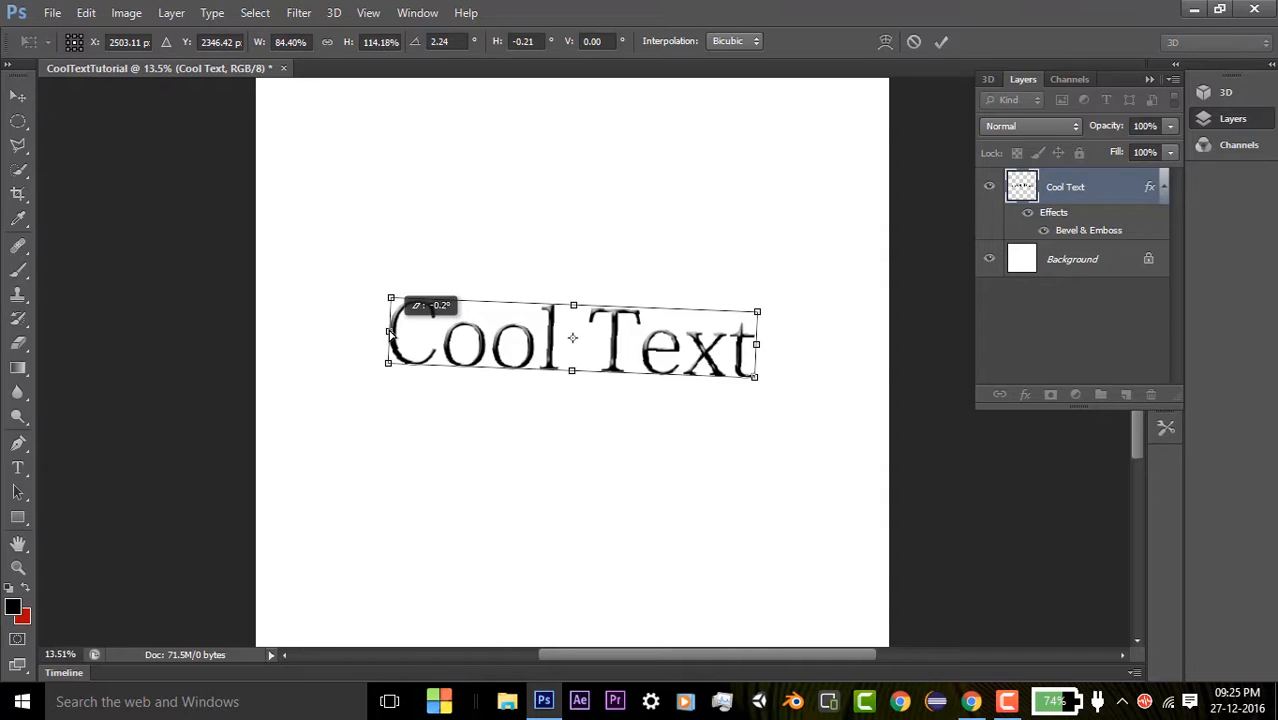
left_click_drag(389, 332, 389, 332)
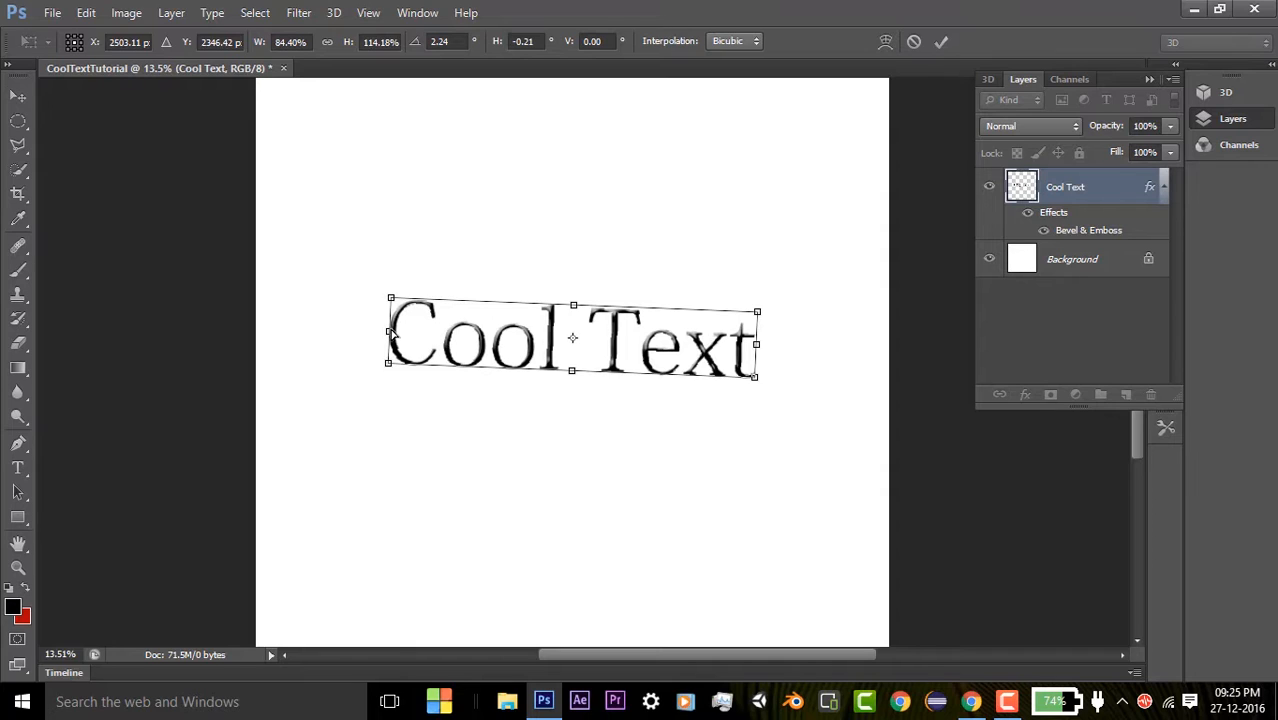
left_click_drag(389, 332, 340, 341)
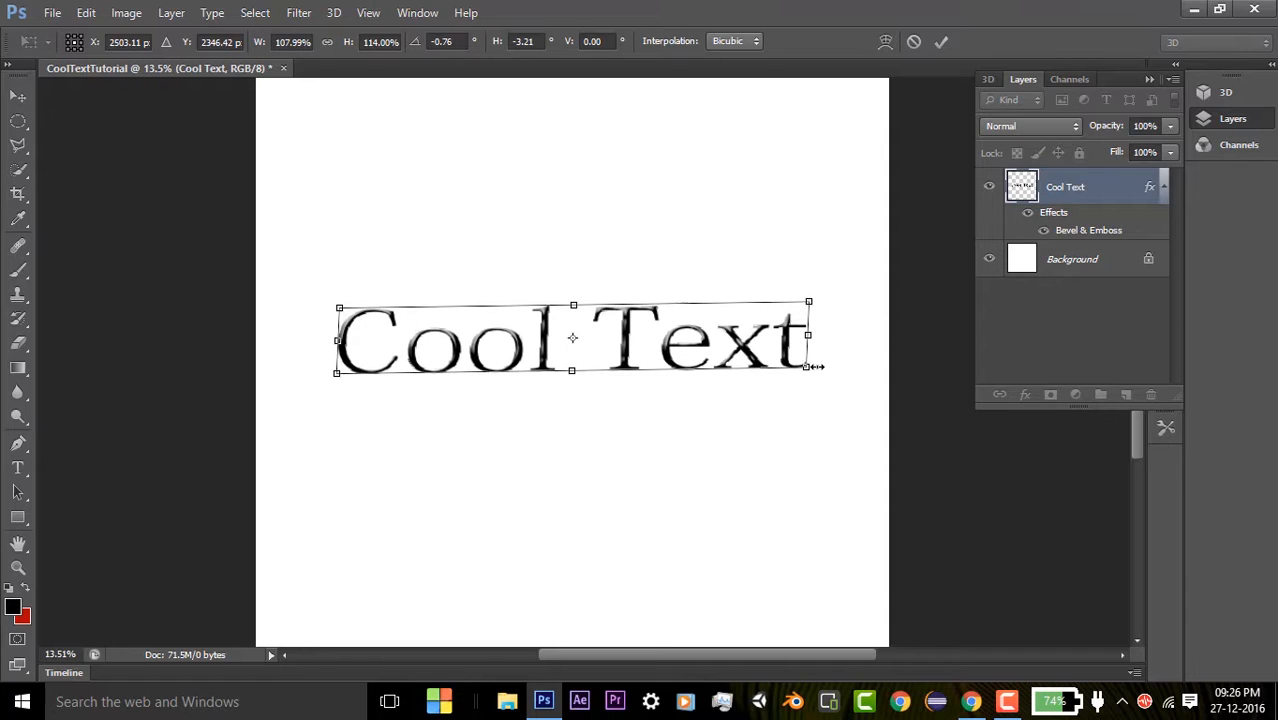
left_click(941, 43)
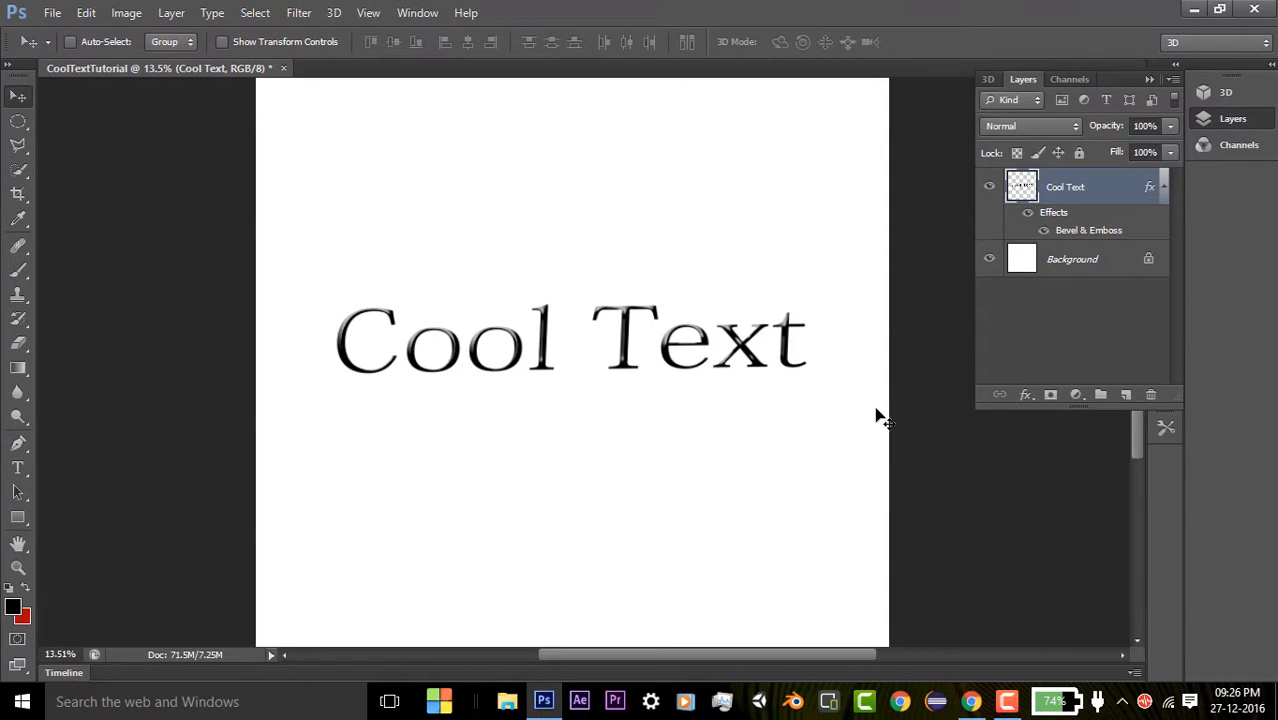
scroll(870, 405, "down", 5)
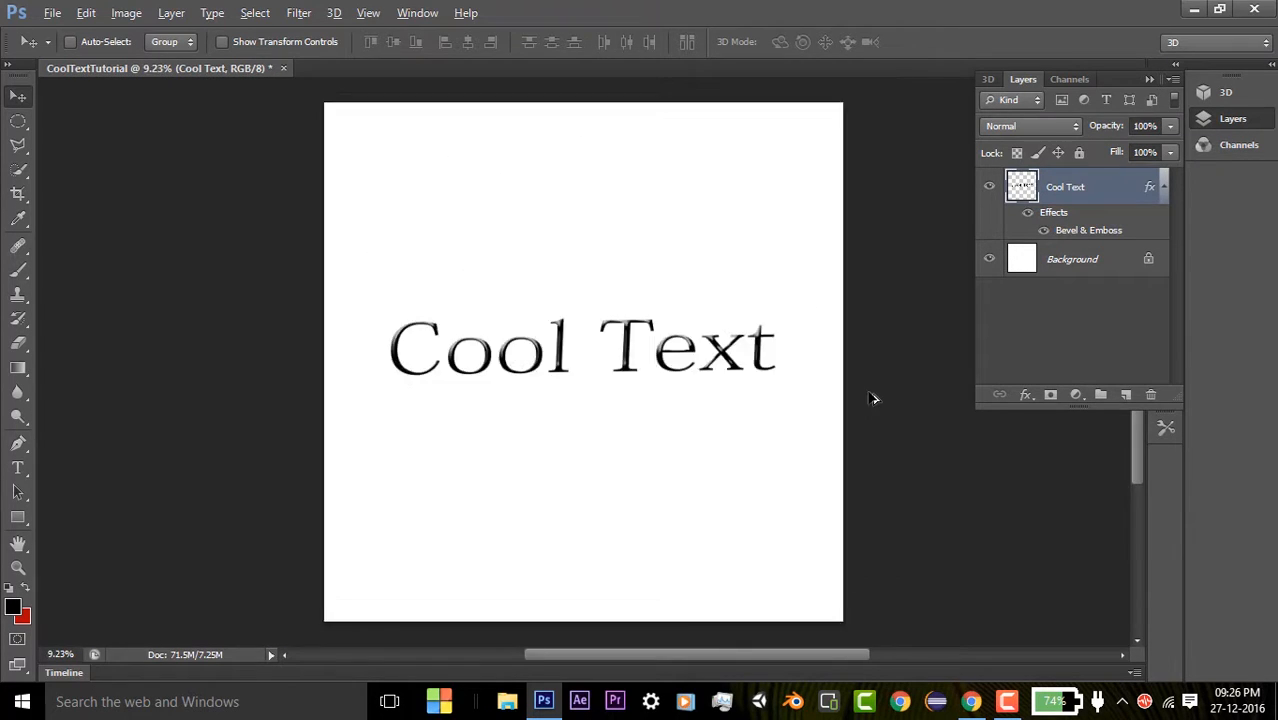
Step: Select the Background layer and set the foreground colour for the Brush tool to a bright green with hue 119°
scroll(873, 397, "down", 2)
scroll(875, 395, "up", 3)
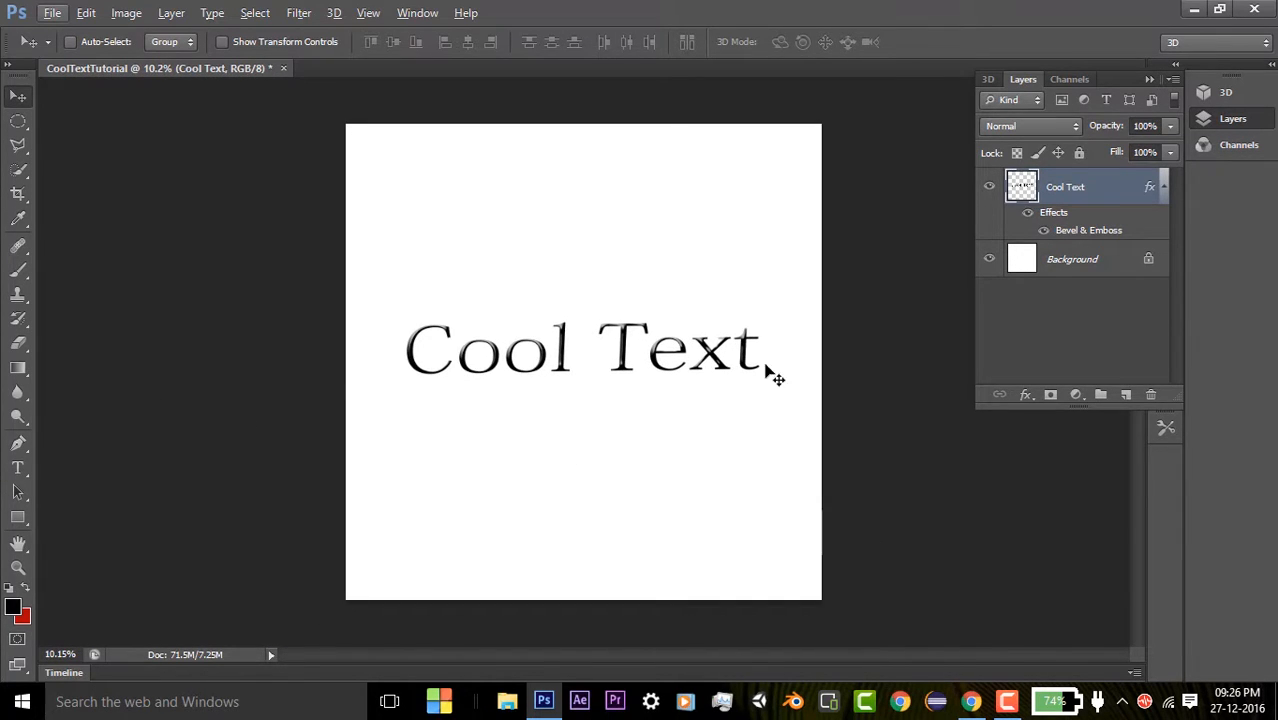
left_click(1018, 264)
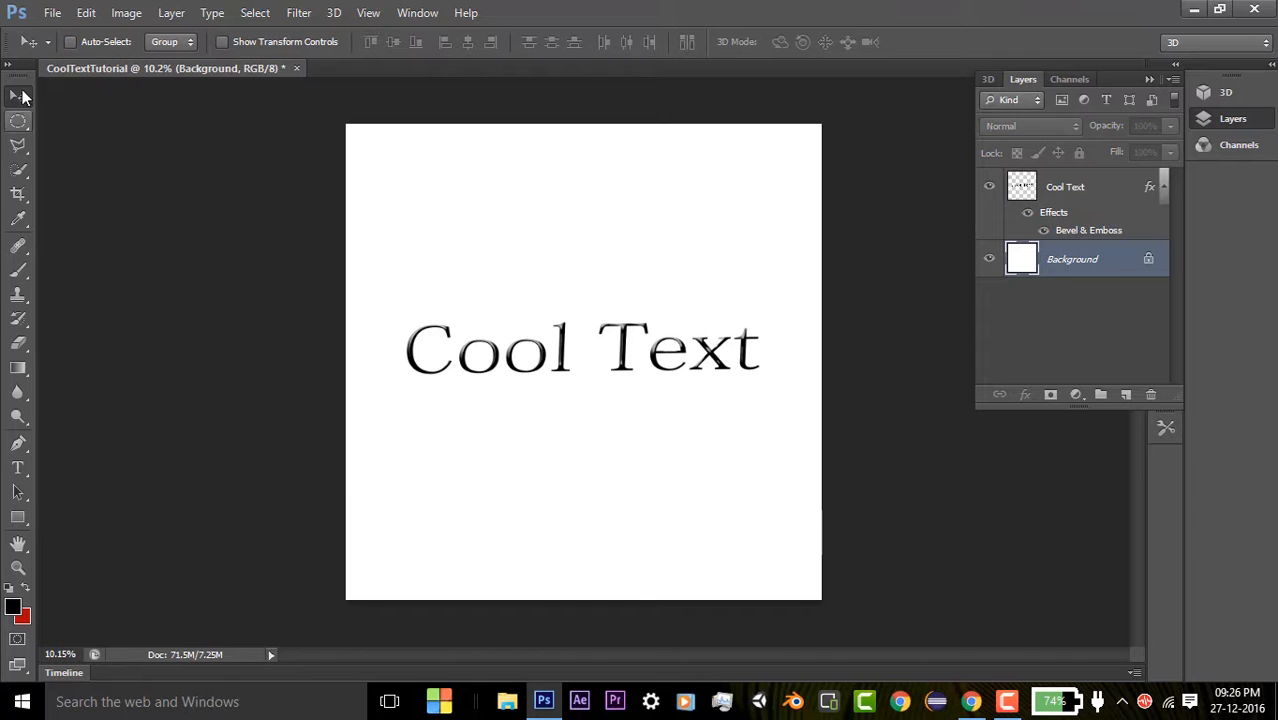
left_click(20, 272)
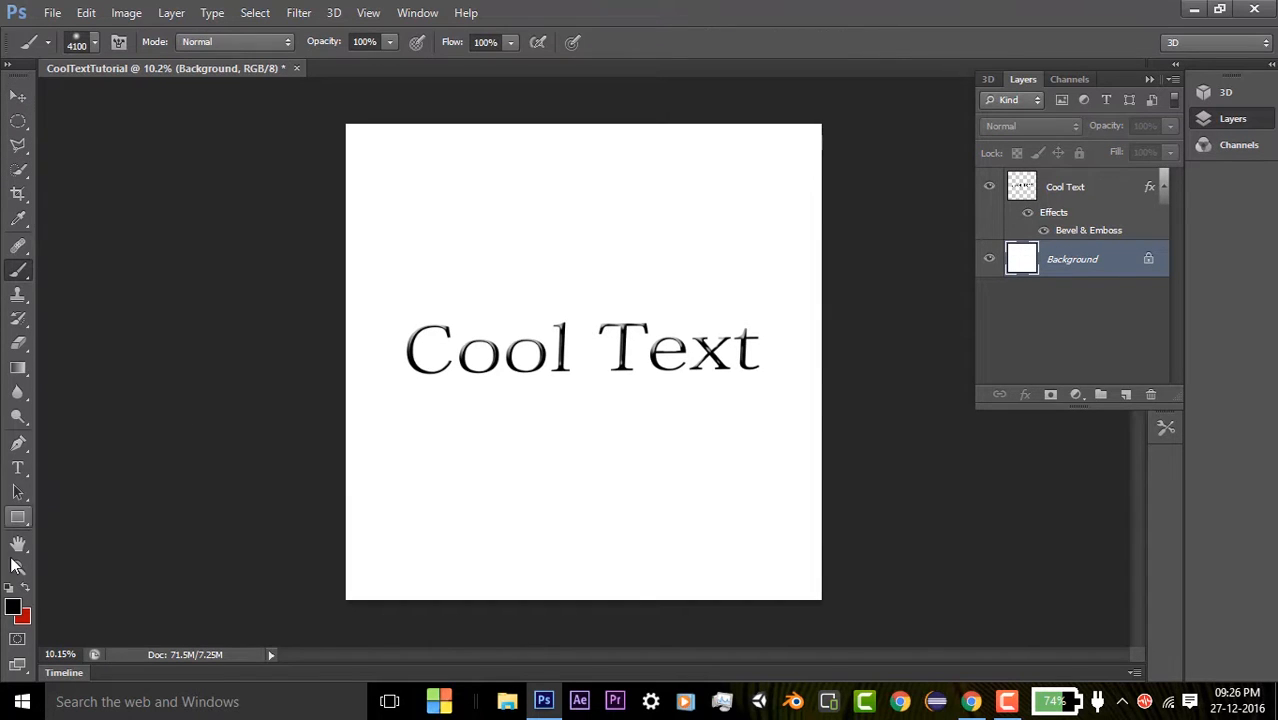
left_click(12, 607)
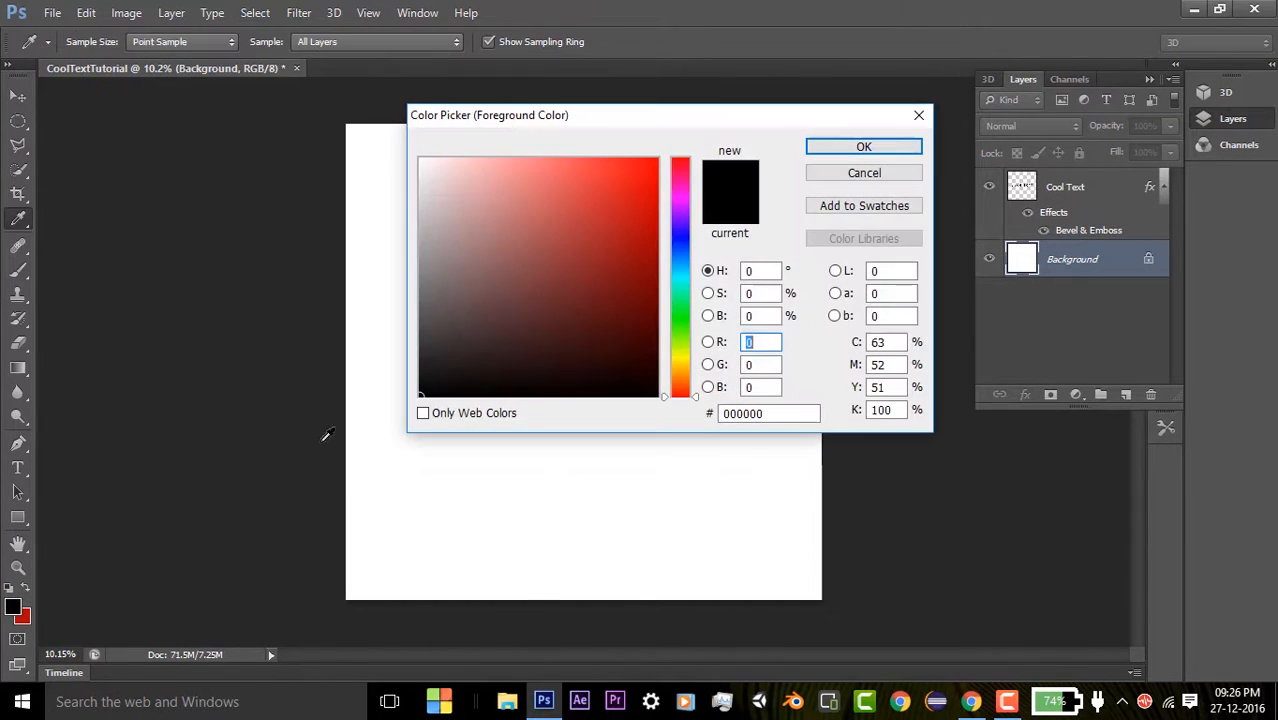
left_click(679, 318)
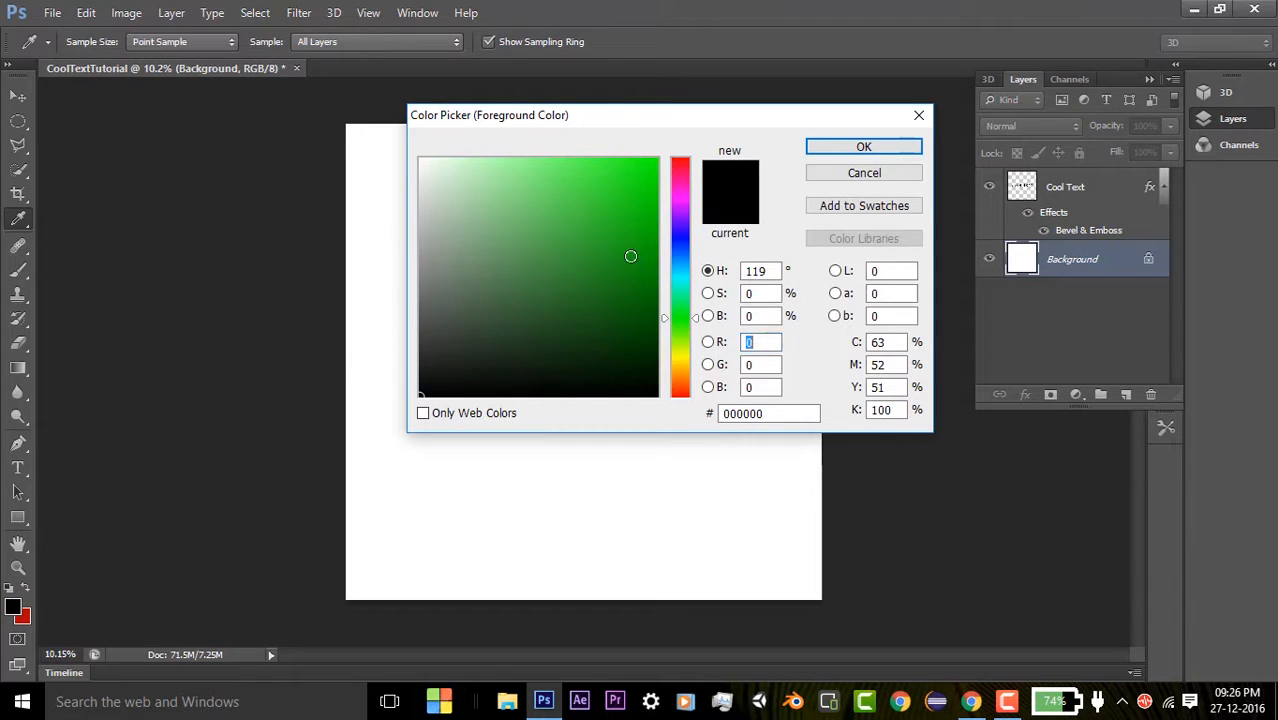
left_click(656, 158)
key("Return")
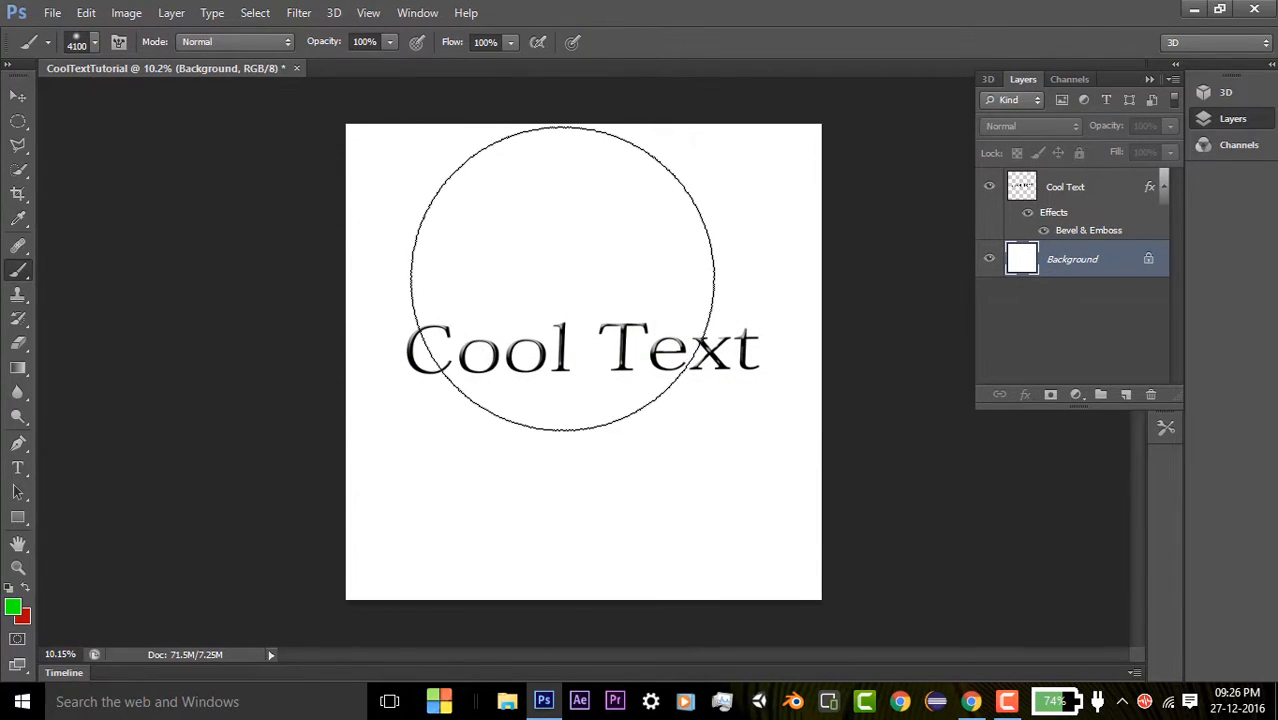
Step: Paint the whole Background layer green with the 4100 px brush, starting soft and finishing at full hardness
mouse_move(375, 155)
left_mouse_down()
mouse_move(958, 314)
mouse_move(525, 308)
mouse_move(202, 88)
left_mouse_up()
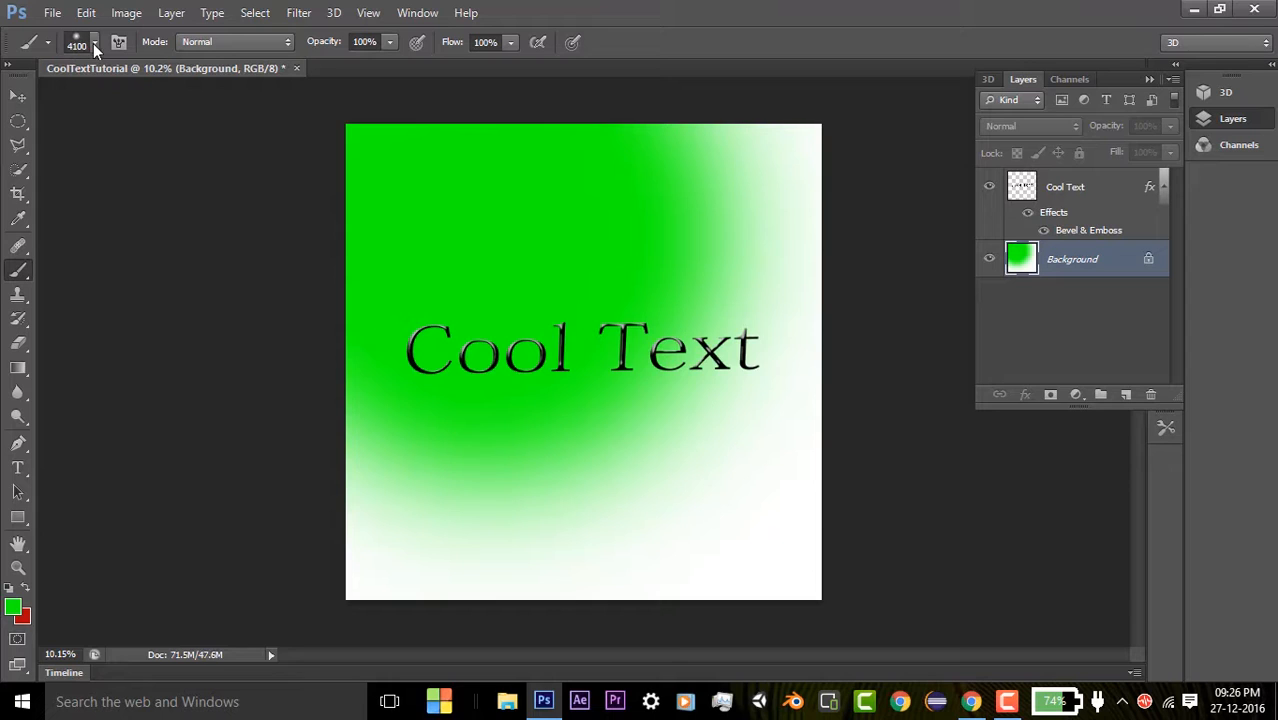
left_click(94, 43)
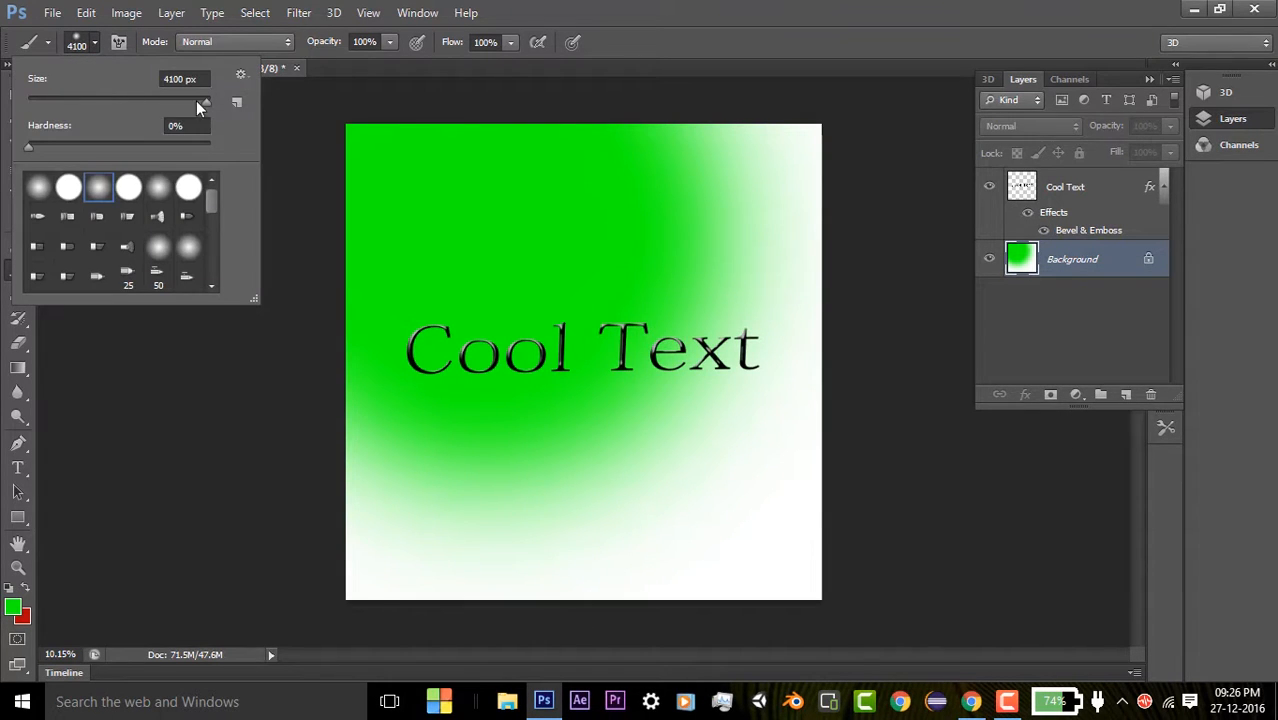
left_click_drag(30, 147, 401, 141)
mouse_move(539, 250)
left_mouse_down()
mouse_move(672, 144)
mouse_move(650, 294)
mouse_move(571, 457)
left_mouse_up()
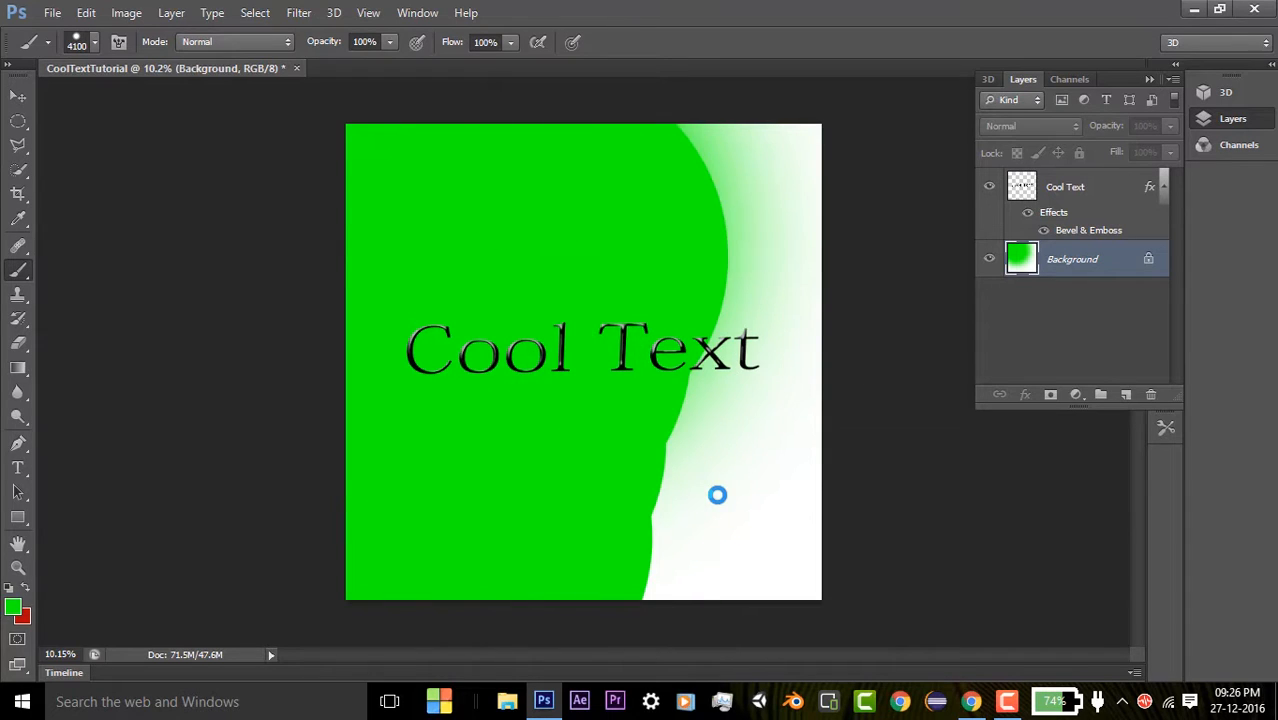
mouse_move(785, 445)
left_mouse_down()
mouse_move(852, 473)
mouse_move(750, 488)
mouse_move(804, 415)
mouse_move(717, 441)
mouse_move(752, 490)
mouse_move(770, 435)
left_mouse_up()
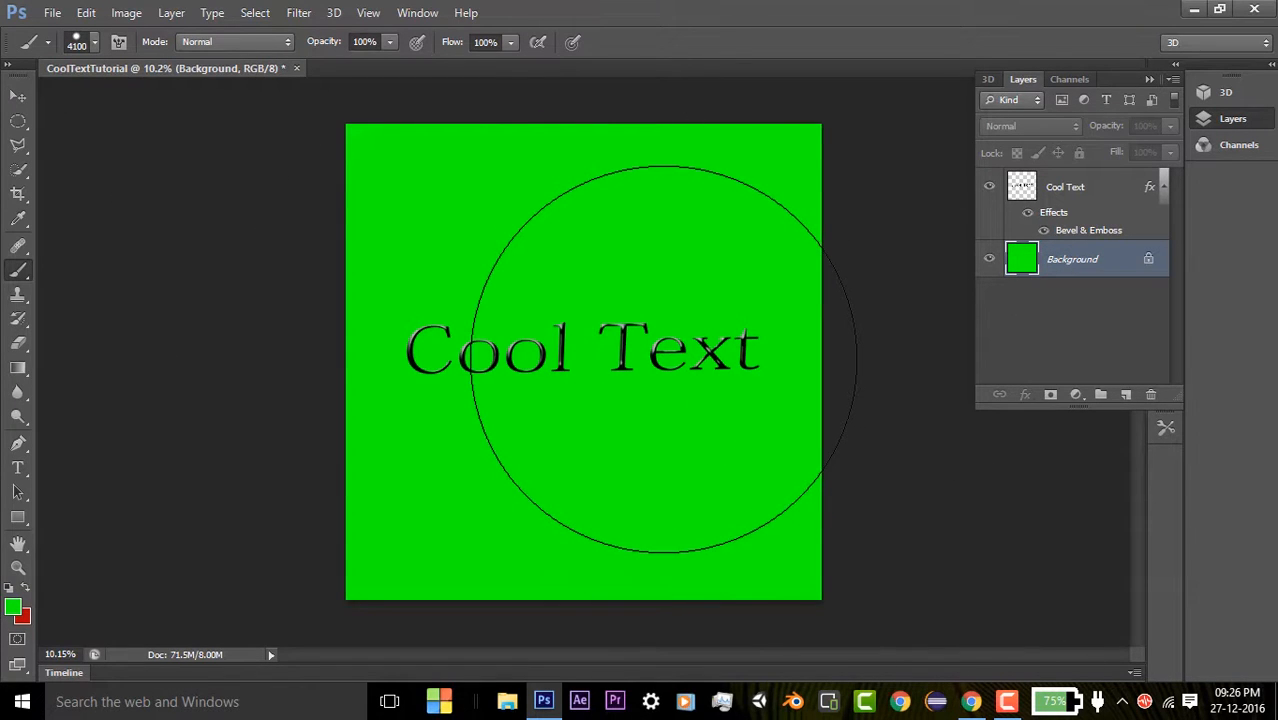
Step: Set the foreground colour to pure red, ff0000
left_click(14, 607)
left_click_drag(681, 172, 695, 124)
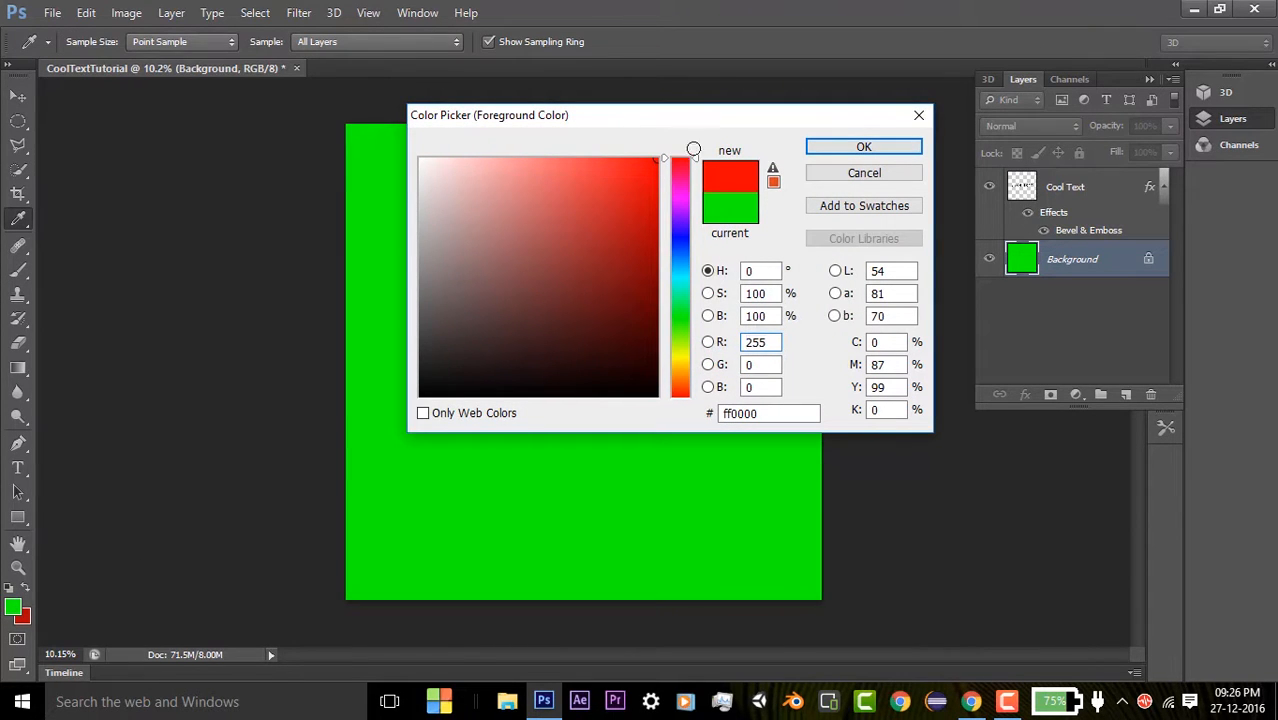
left_click(884, 146)
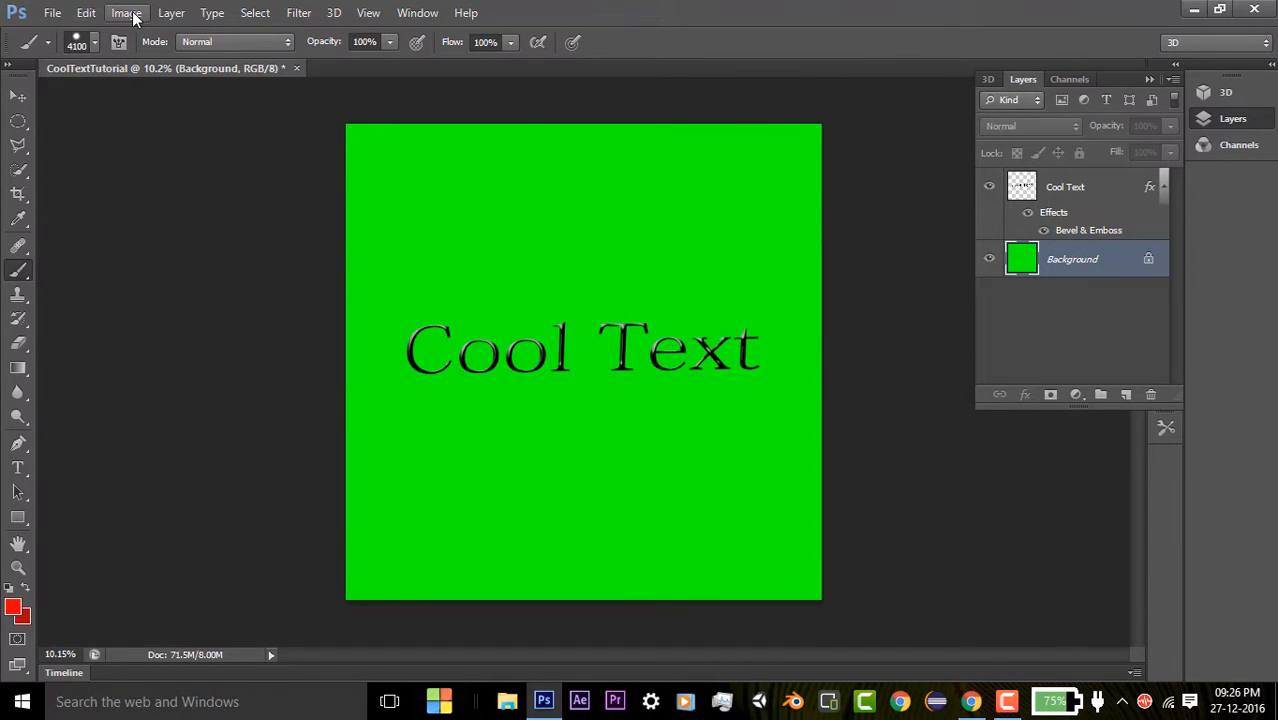
left_click(87, 12)
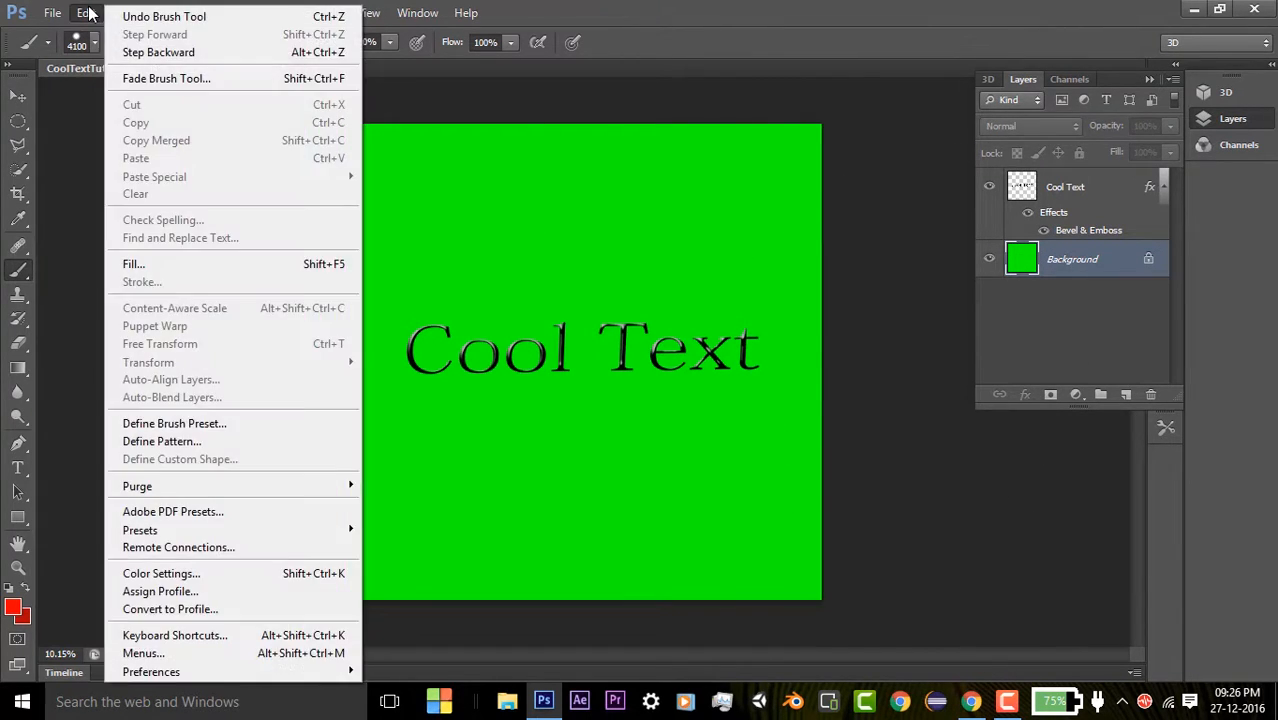
left_click(276, 272)
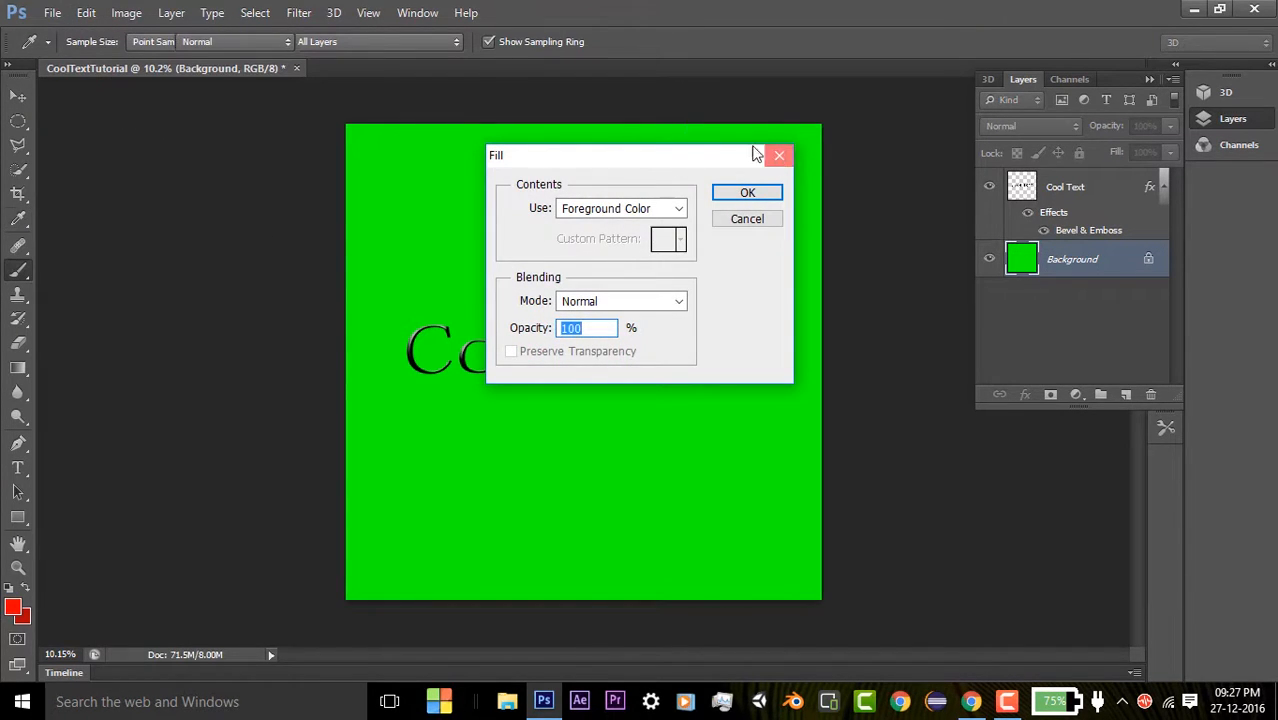
left_click(778, 155)
left_click(87, 12)
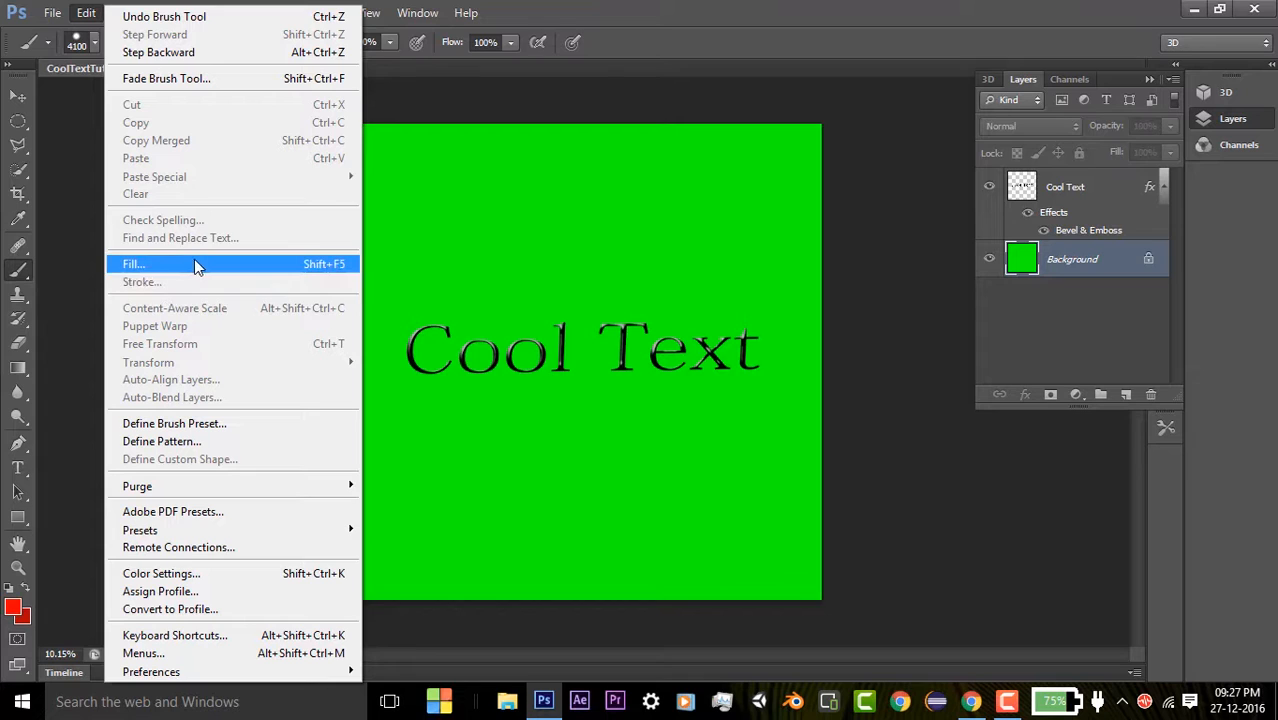
left_click(73, 118)
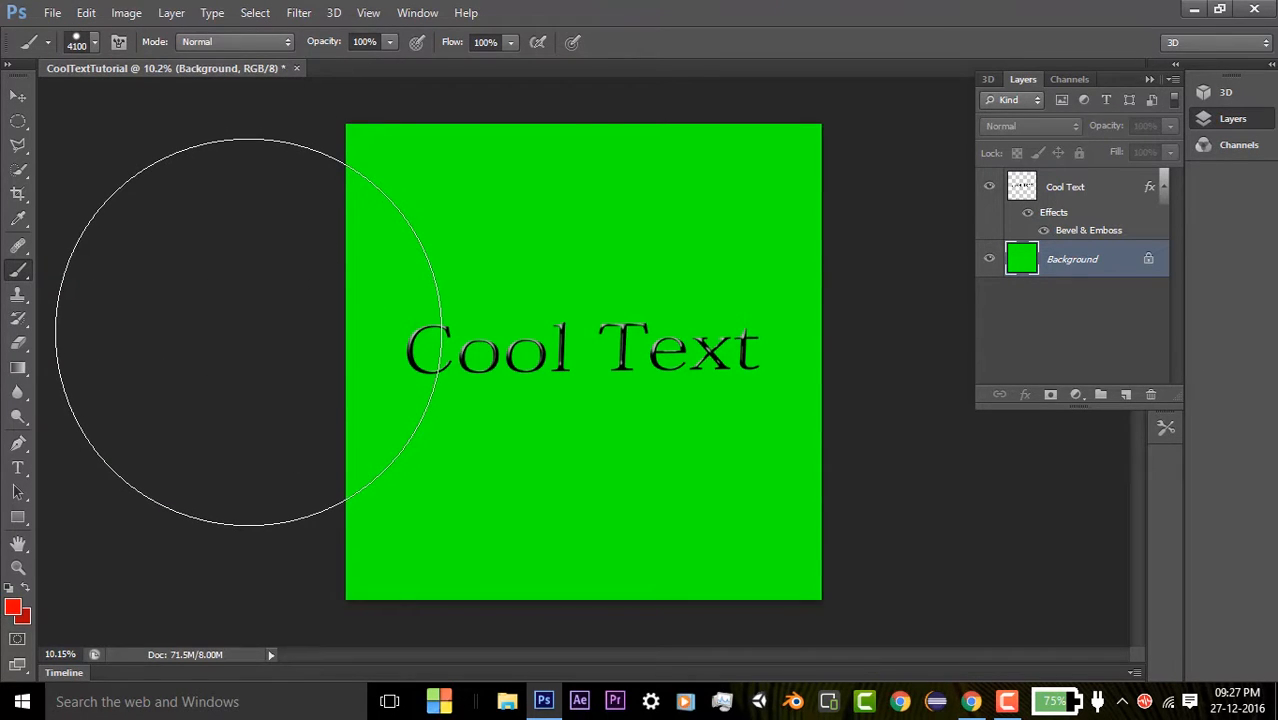
key("shift+F5")
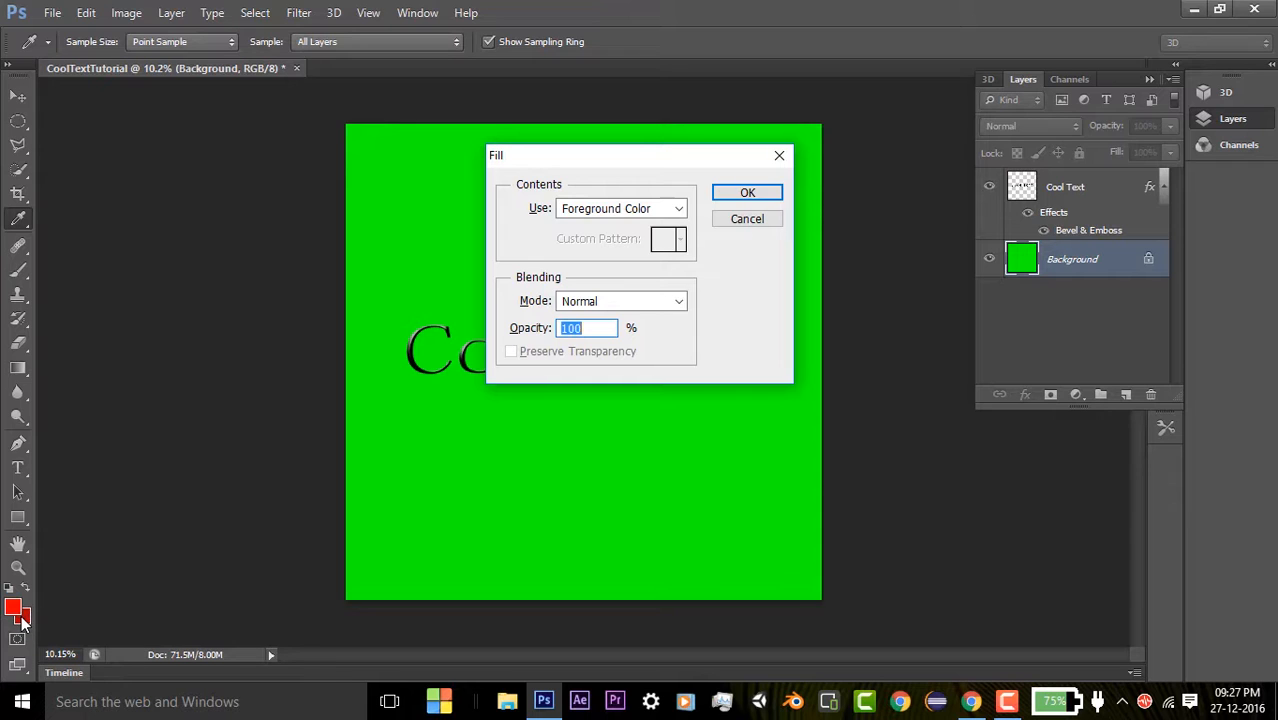
left_click(778, 156)
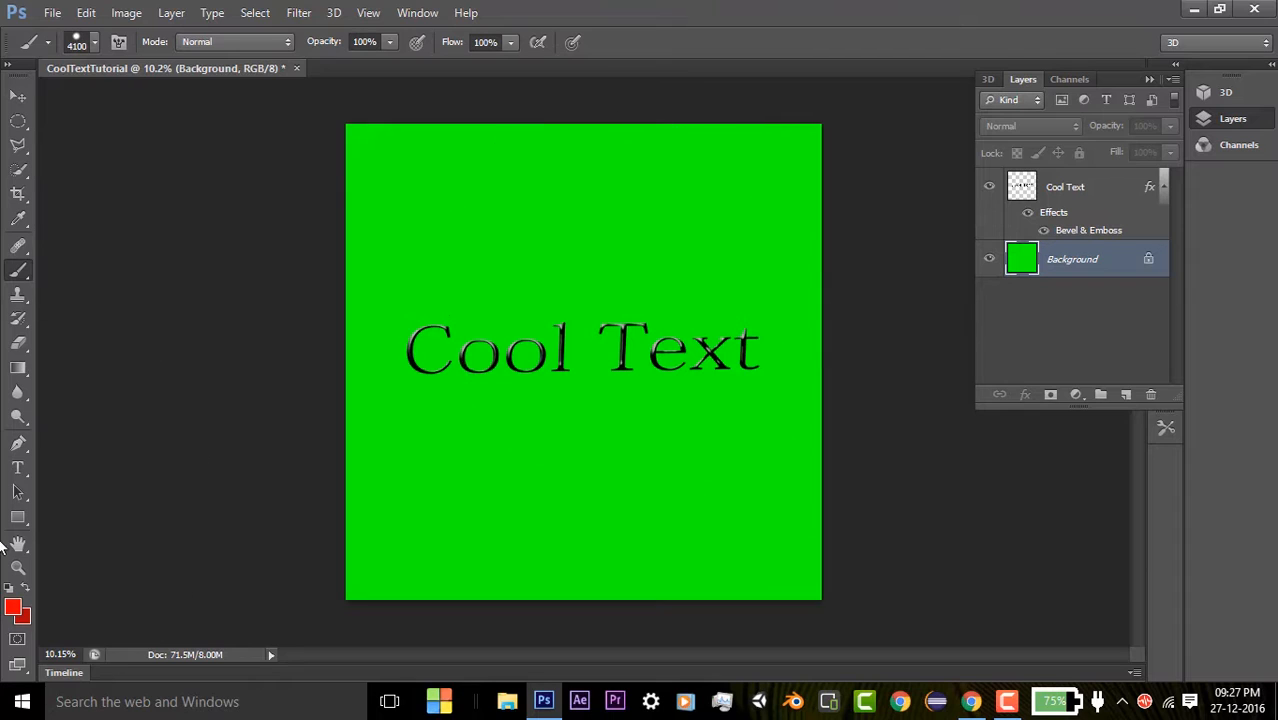
Step: Try the 700 px Eraser and a red 4100 px brush dab on the Background above the lettering, and undo both
left_click(18, 343)
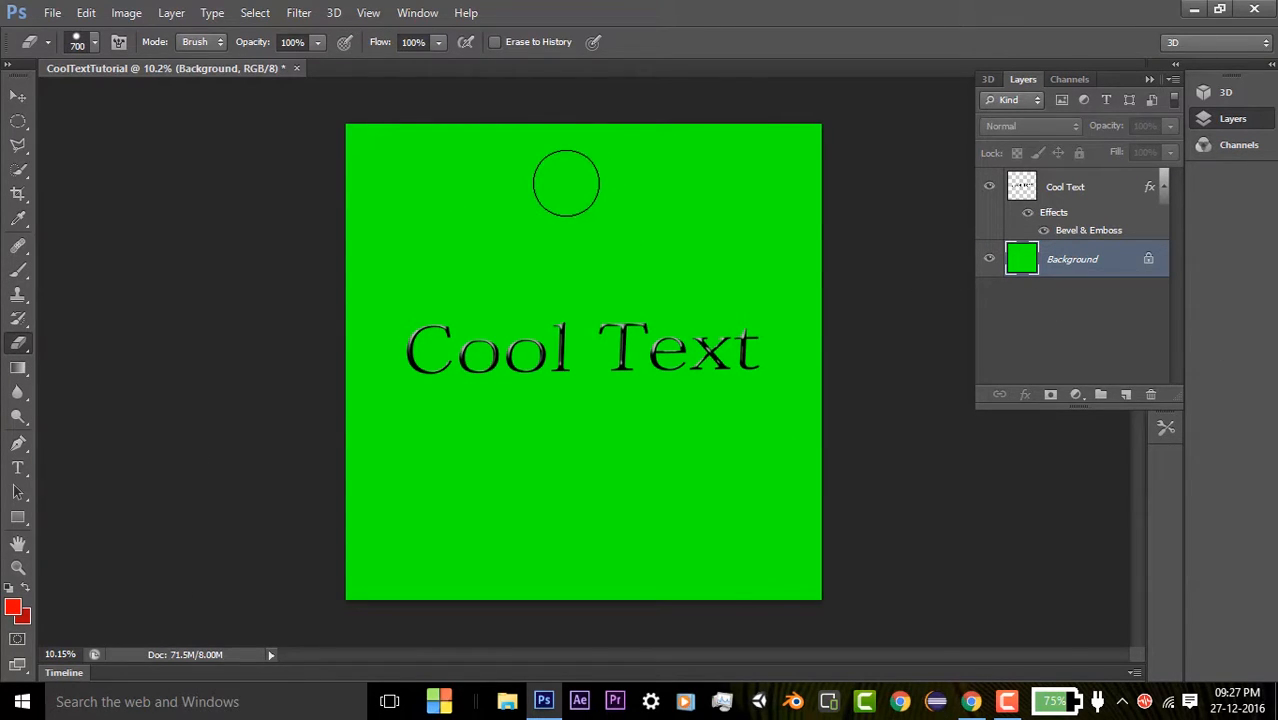
mouse_move(555, 177)
left_mouse_down()
mouse_move(660, 162)
mouse_move(470, 204)
mouse_move(735, 177)
mouse_move(494, 217)
mouse_move(695, 208)
mouse_move(455, 253)
mouse_move(669, 225)
mouse_move(574, 235)
mouse_move(619, 265)
left_mouse_up()
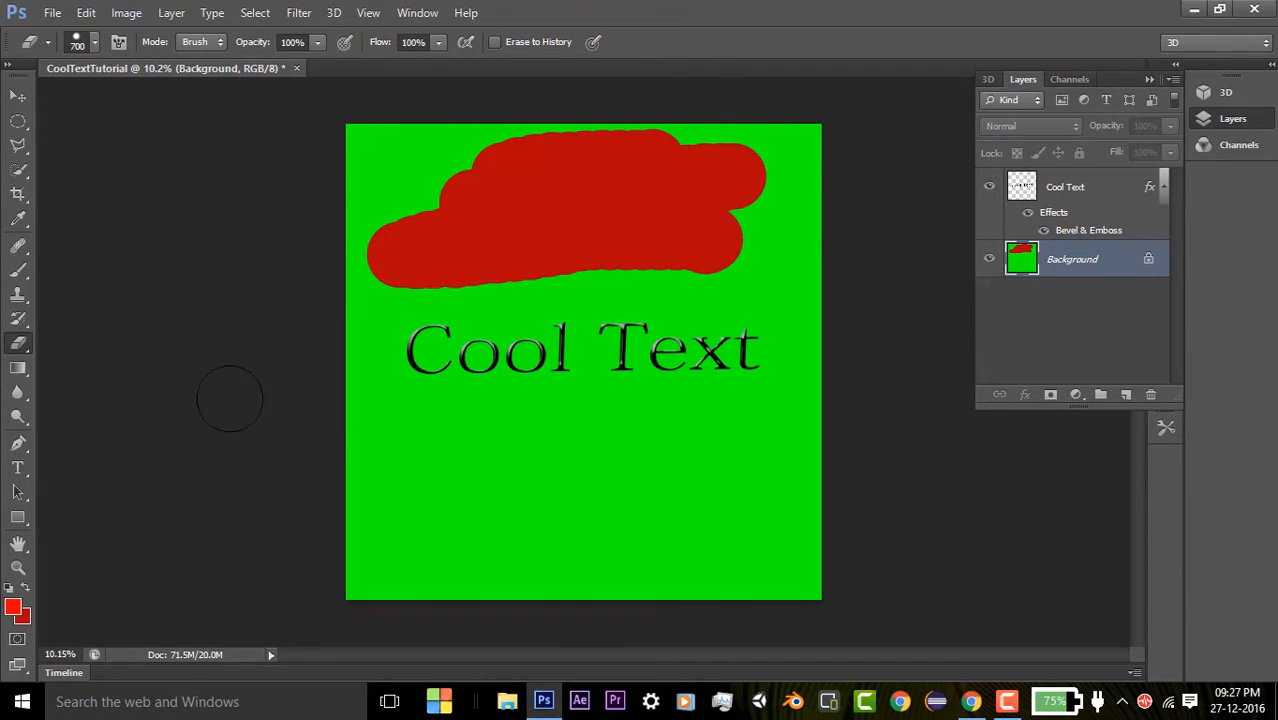
left_click(17, 272)
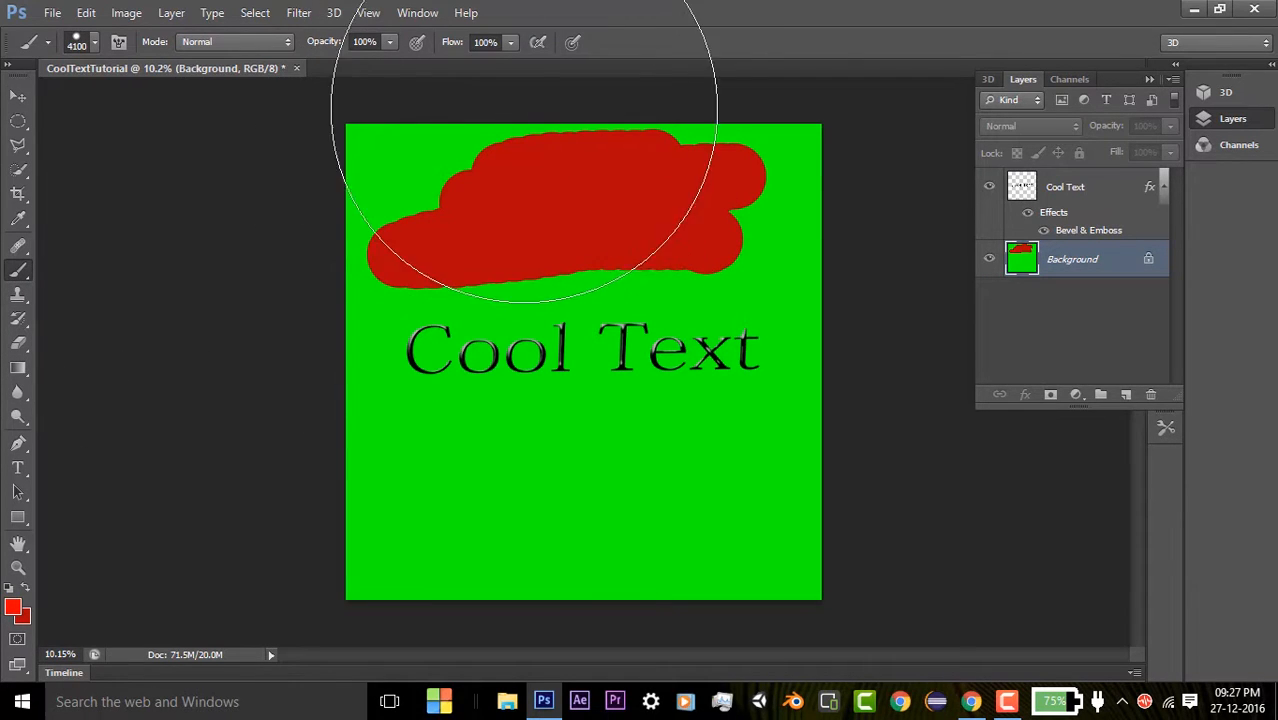
left_click(472, 115)
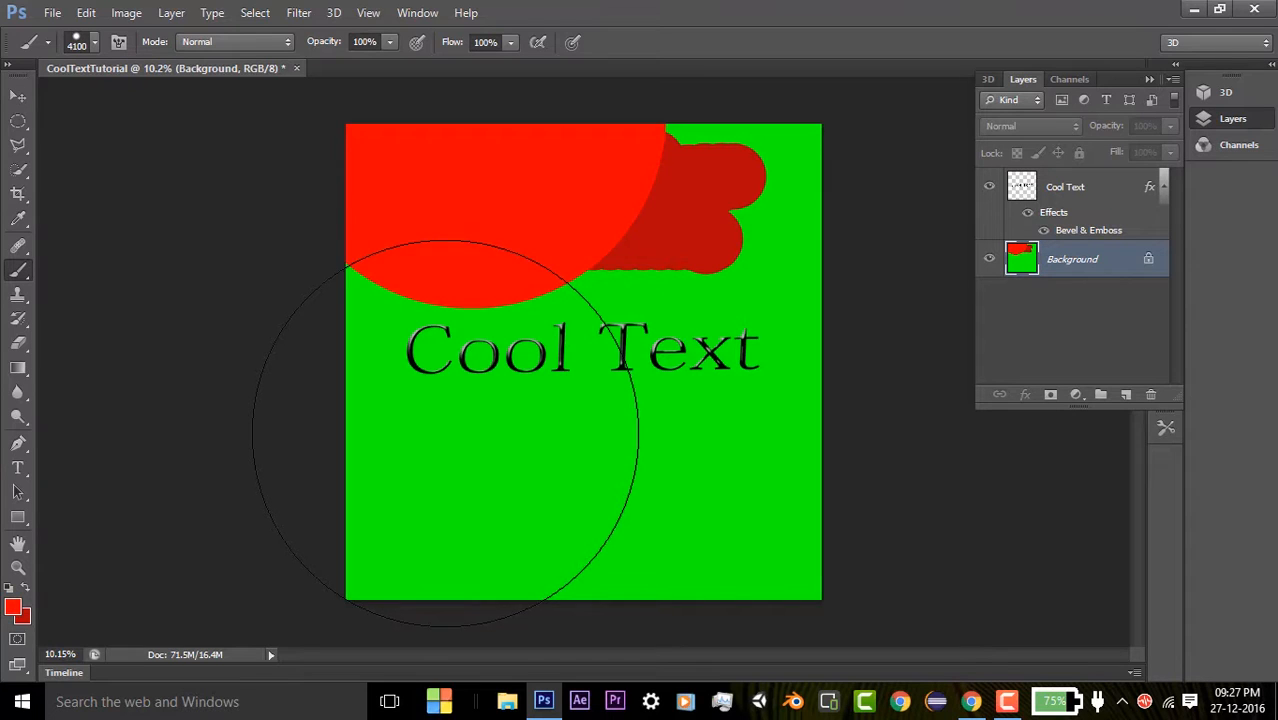
key("ctrl+z")
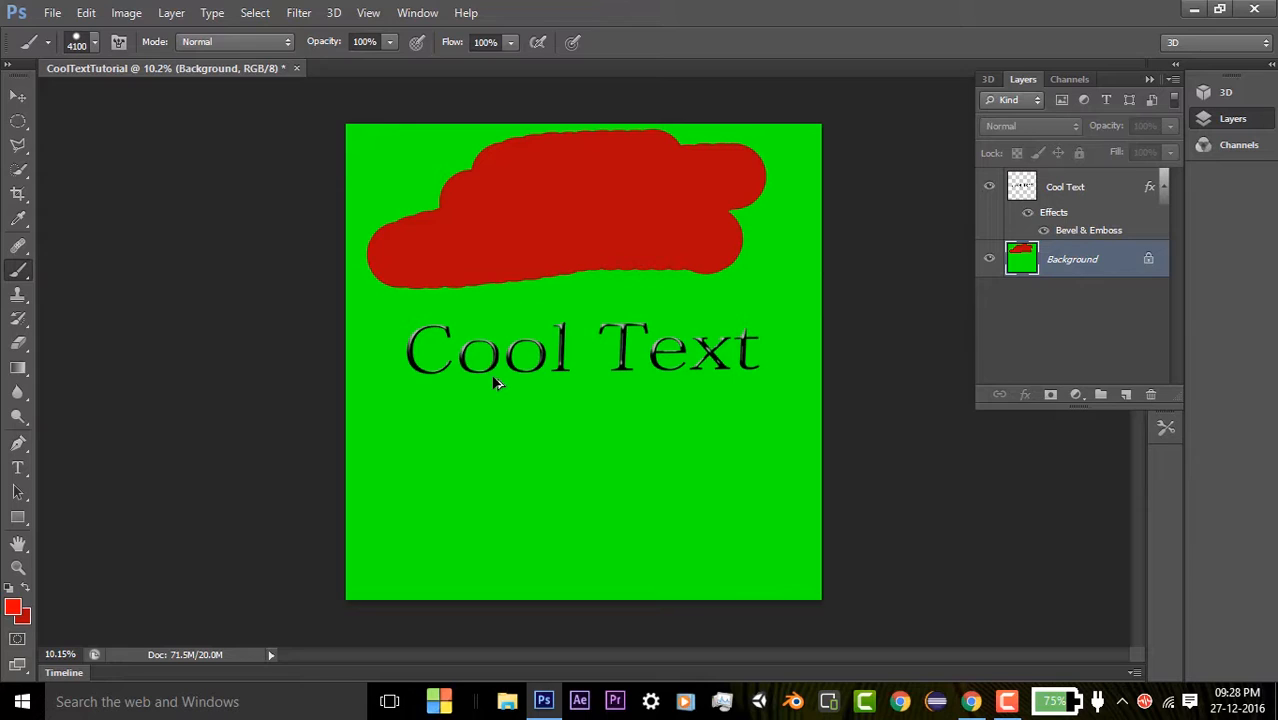
key("ctrl+z")
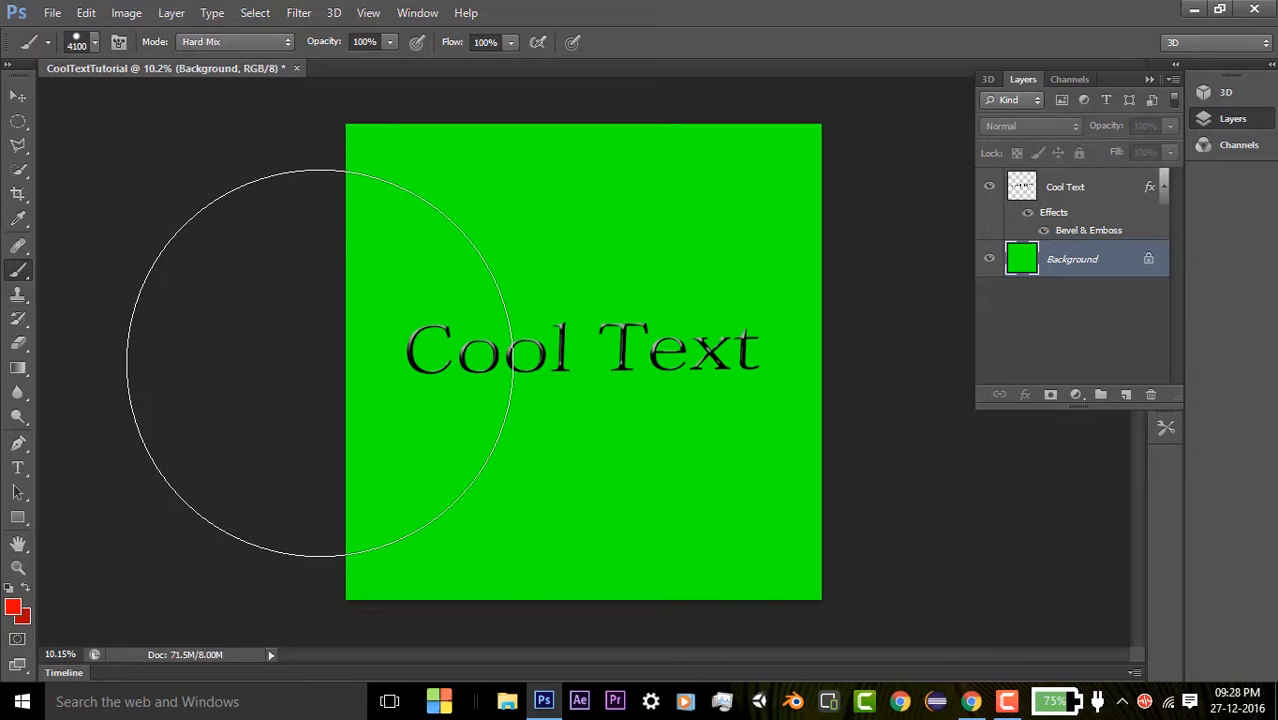
Step: Fill the Background layer with a custom bright red in Normal mode at 100% opacity
key("shift+F5")
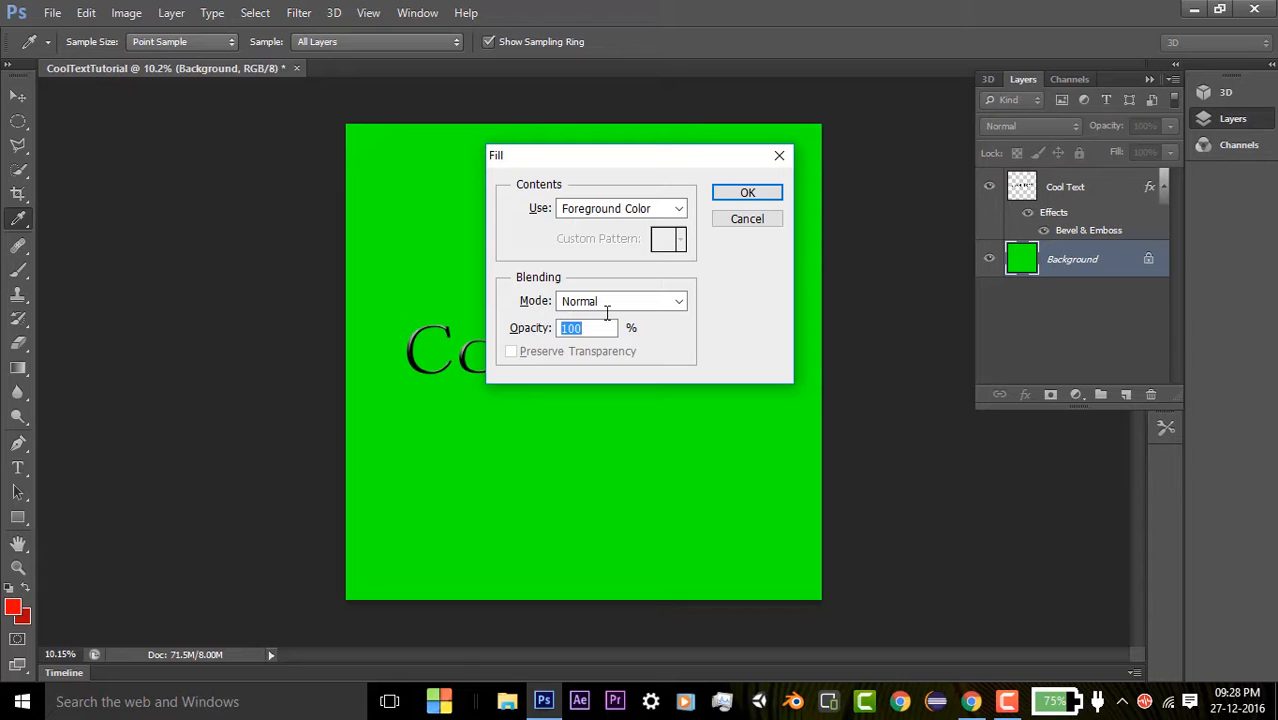
left_click(678, 208)
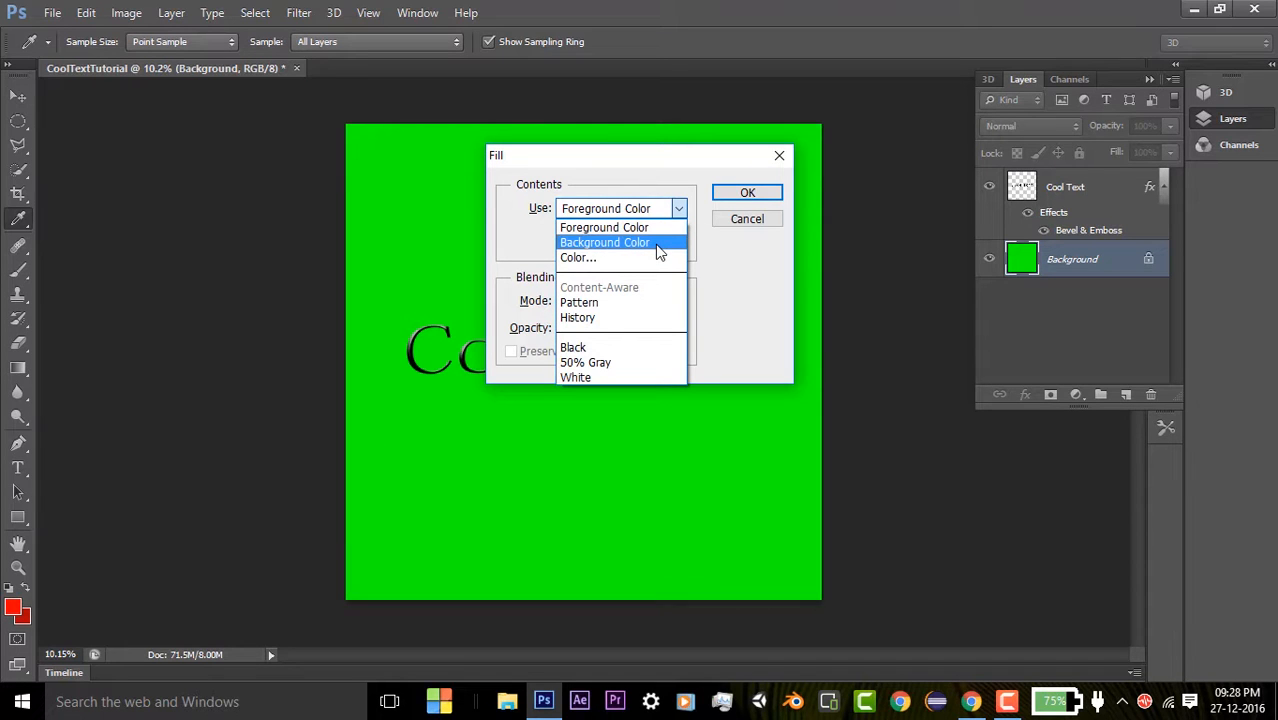
left_click(582, 258)
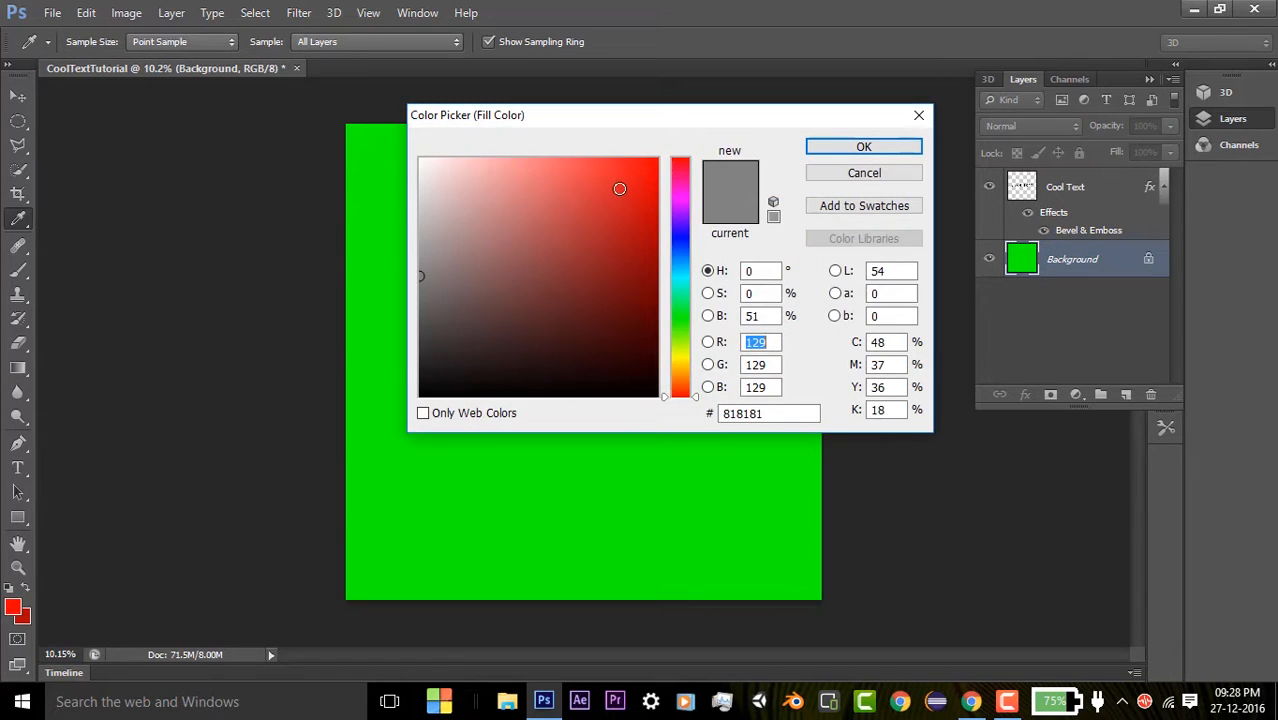
left_click_drag(544, 246, 658, 158)
left_click(863, 146)
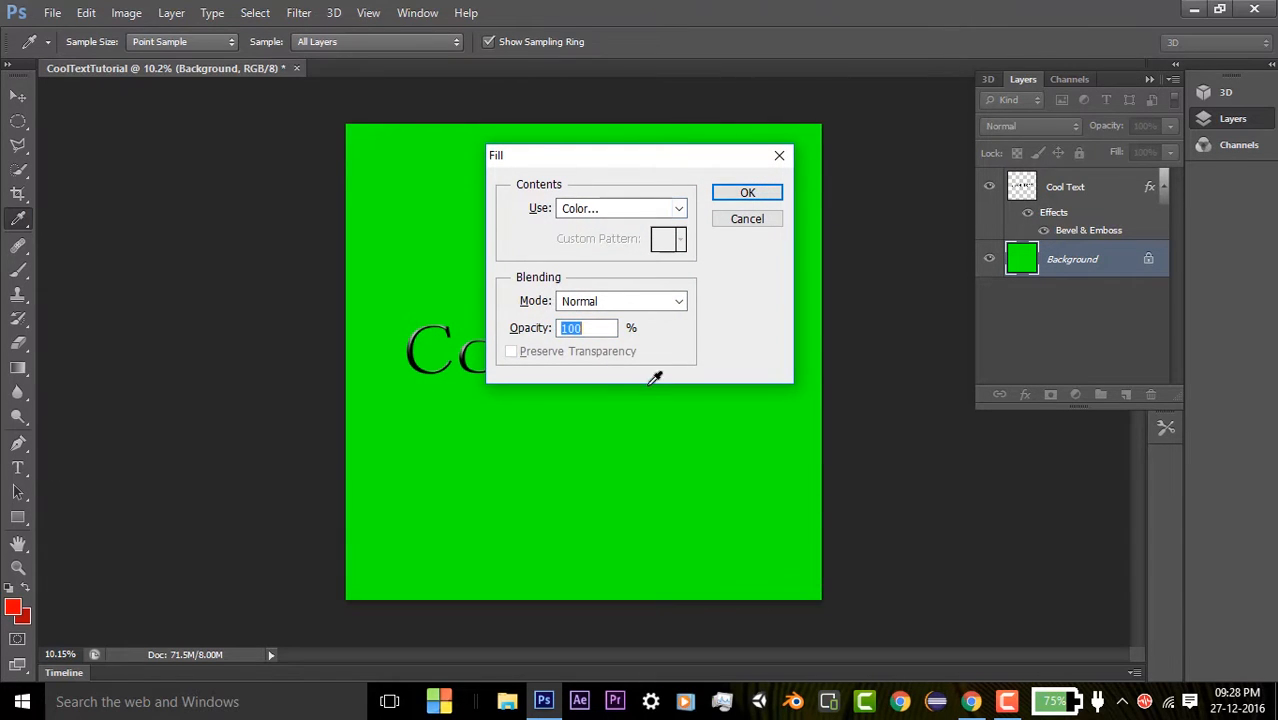
left_click(748, 193)
key("b")
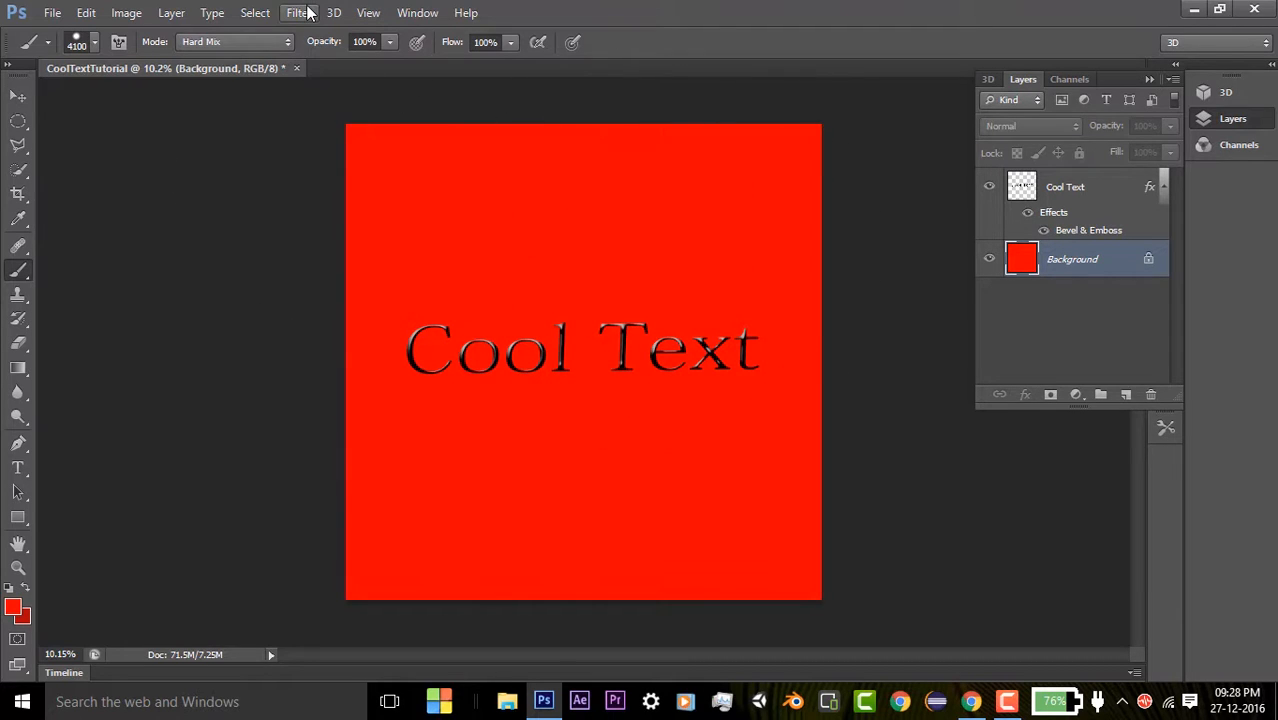
left_click(171, 12)
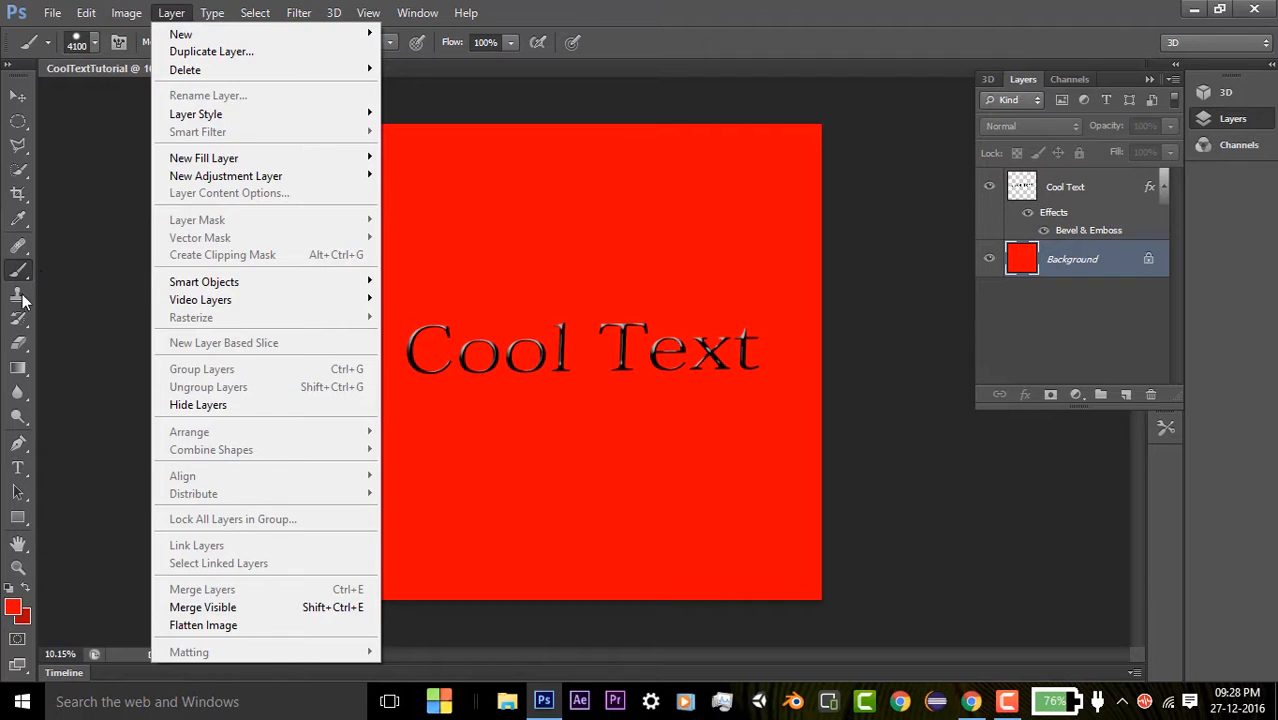
left_click(71, 242)
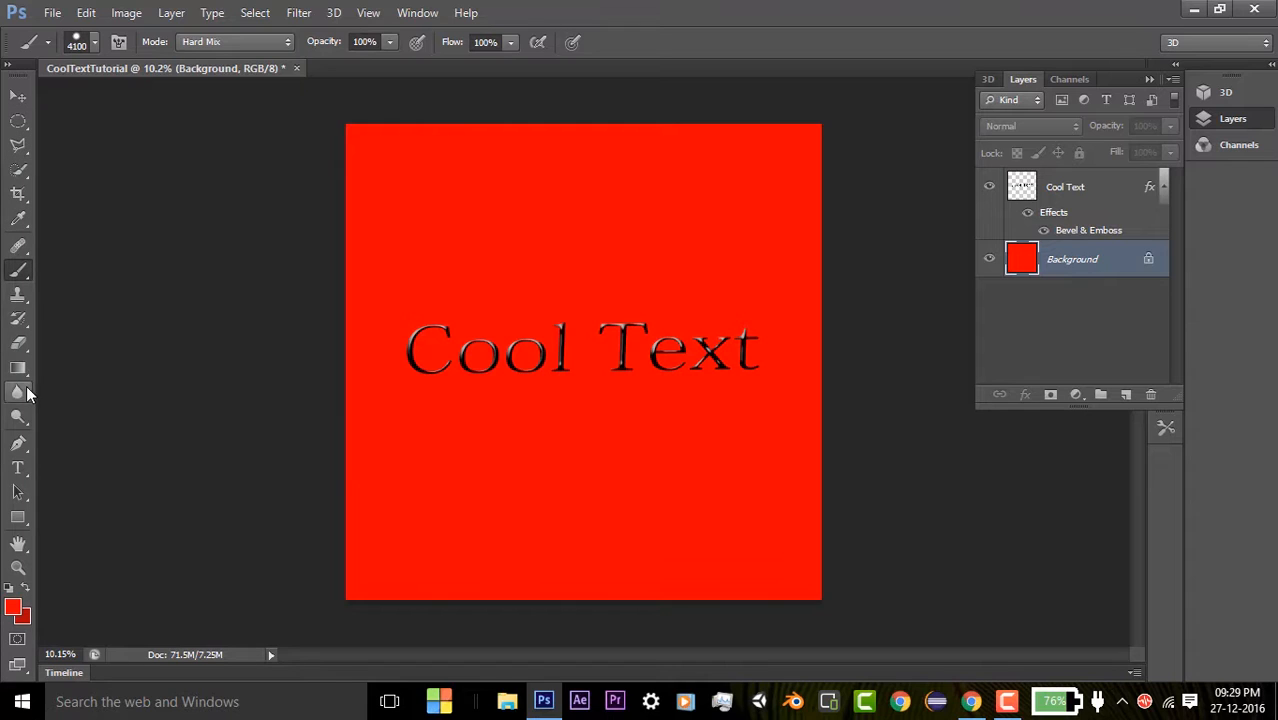
Step: Crop the canvas to a wide, short rectangle closely around the Cool Text lettering, deleting the cropped pixels
left_click(18, 194)
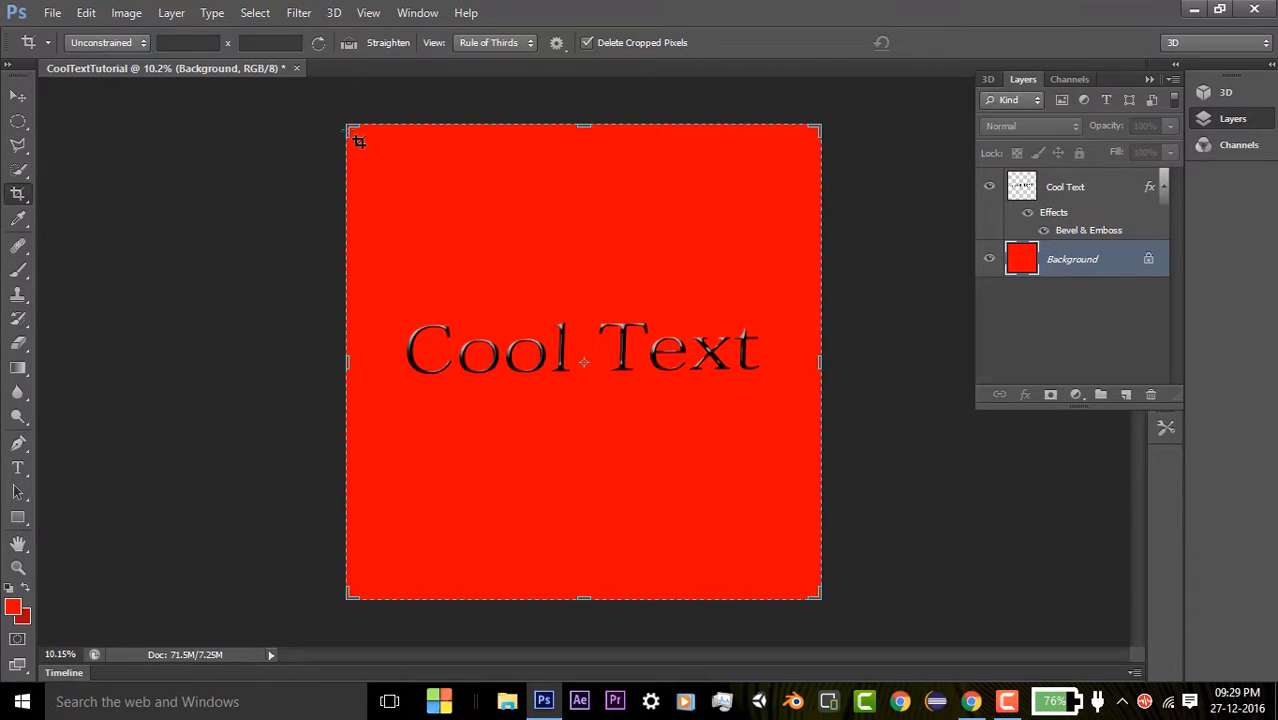
left_click_drag(358, 141, 354, 203)
left_click_drag(582, 527, 582, 432)
left_click(941, 42)
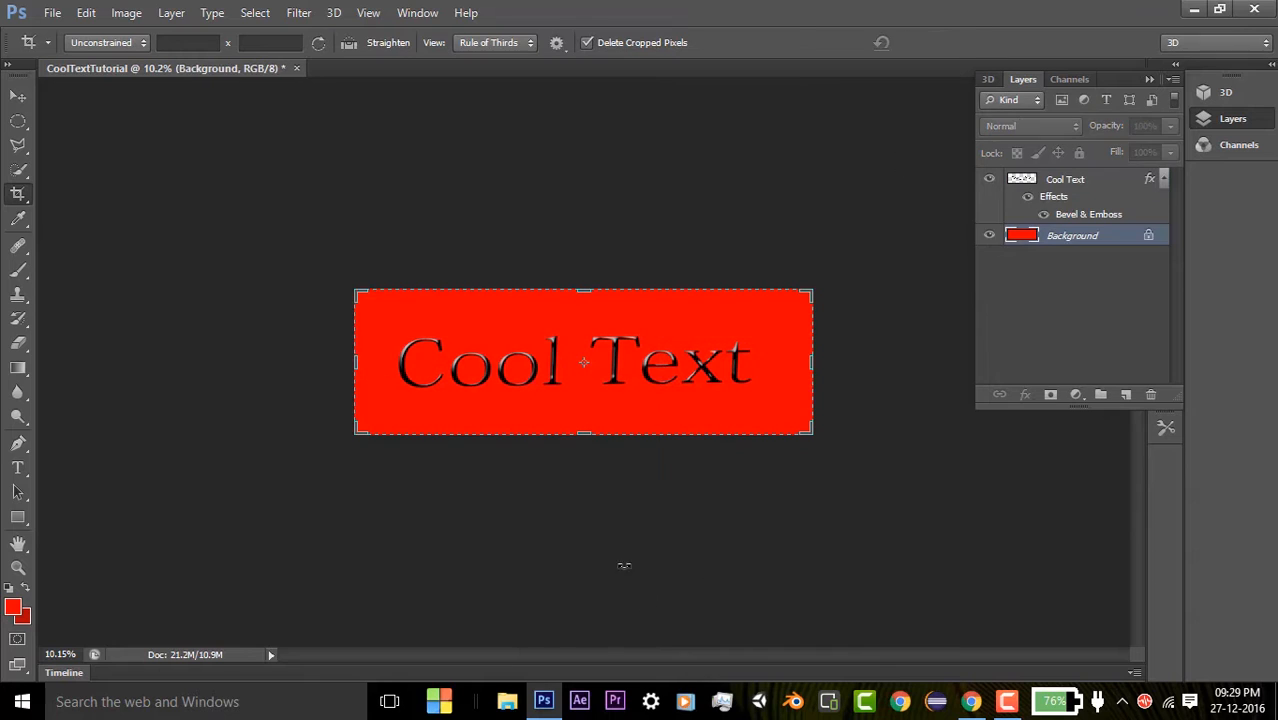
scroll(603, 466, "up", 3)
scroll(603, 466, "down", 1)
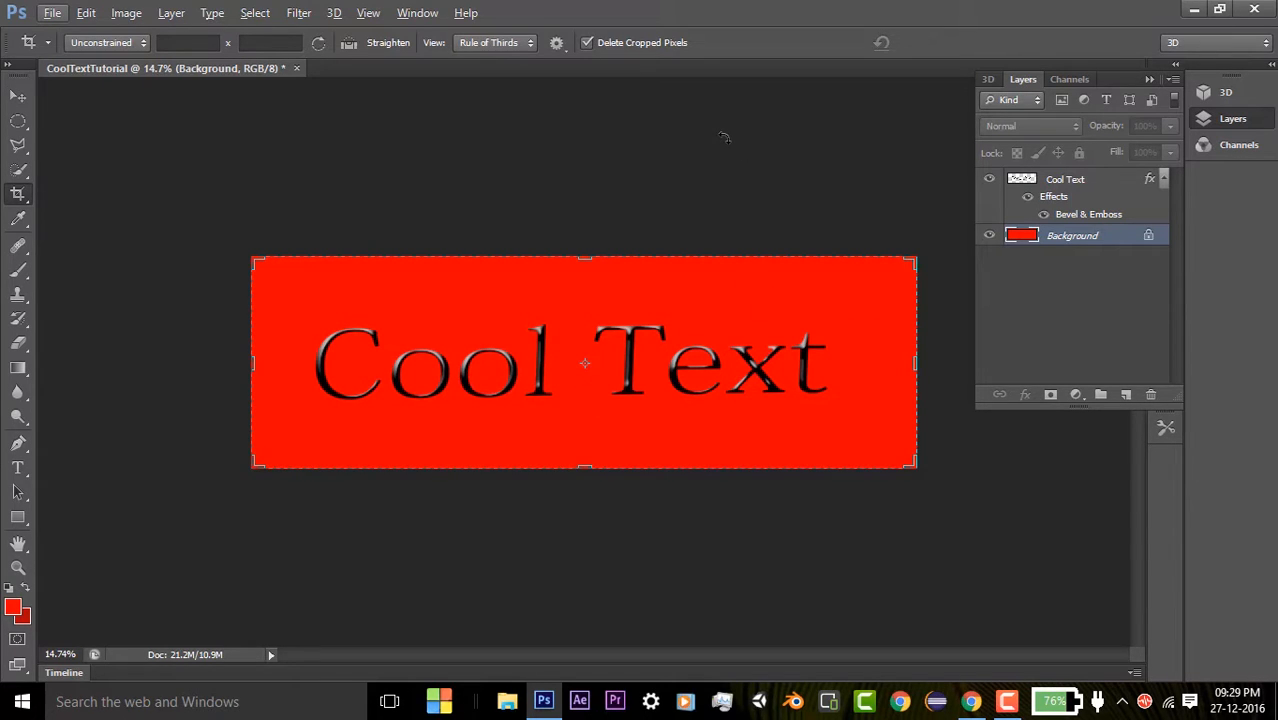
scroll(741, 173, "down", 2)
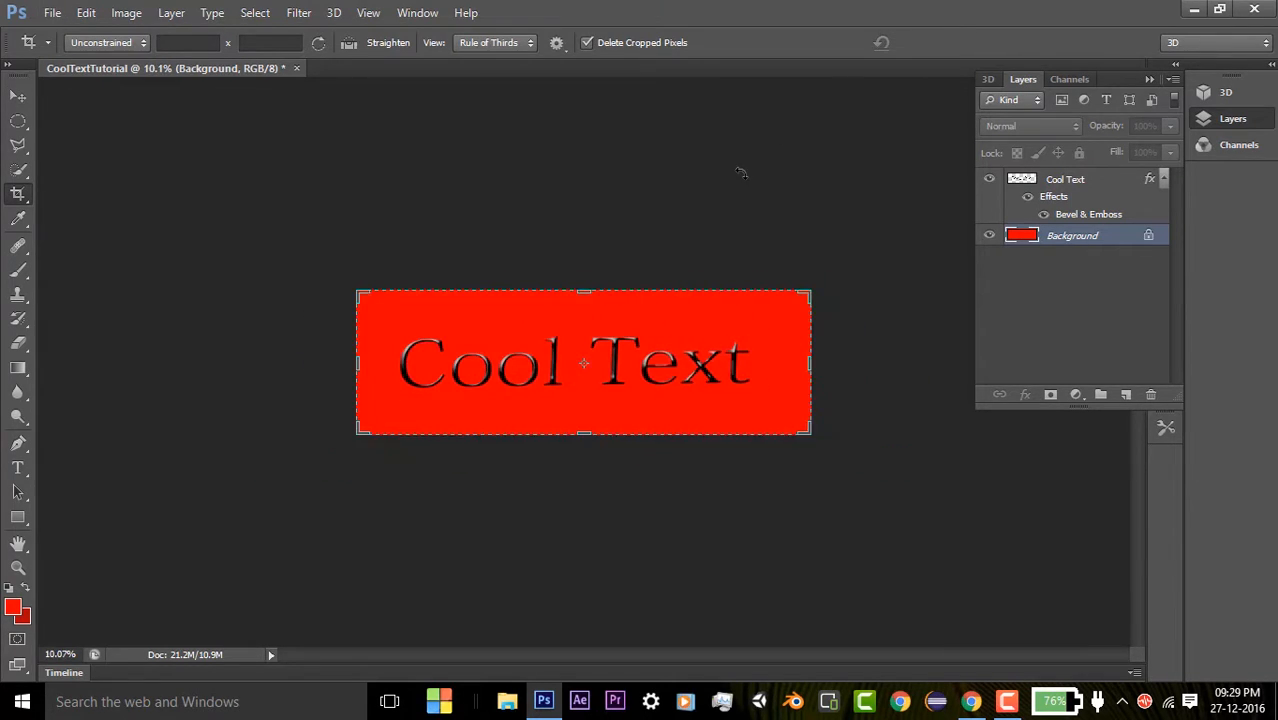
Step: Select a thin frame along the canvas edges by drawing a rectangular marquee just inside them and inverting the selection
scroll(740, 172, "up", 1)
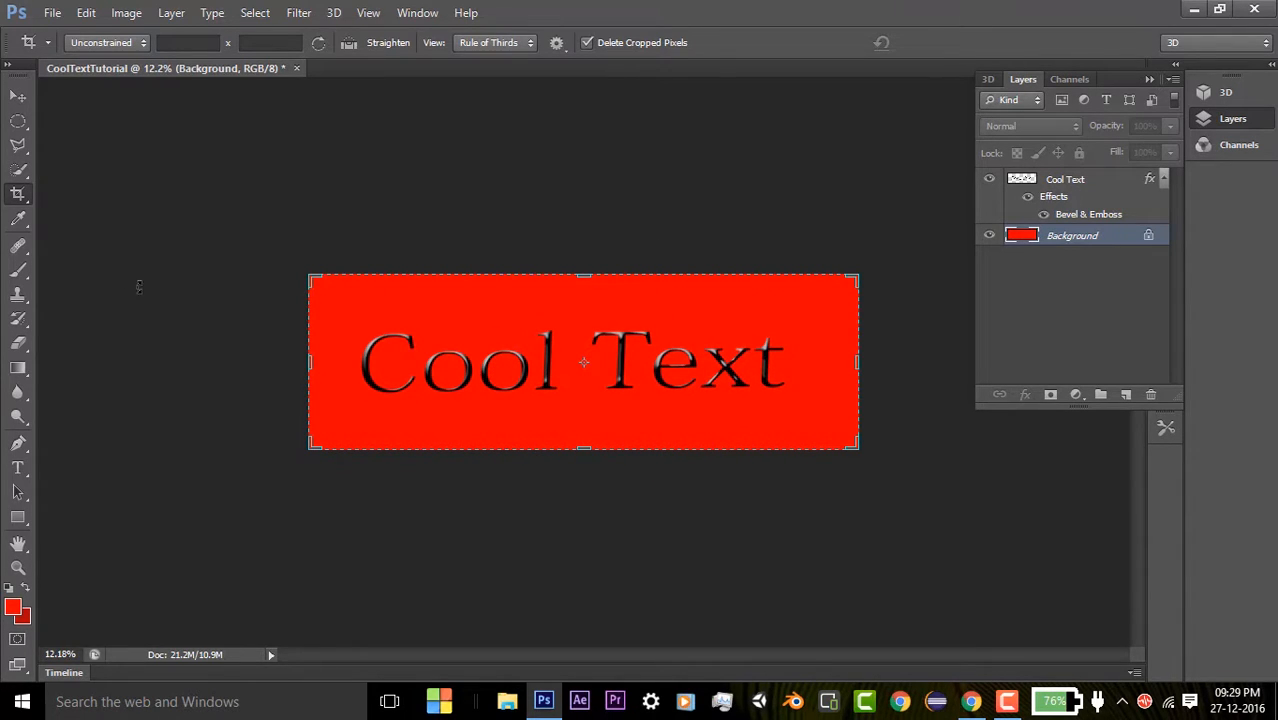
left_click(18, 96)
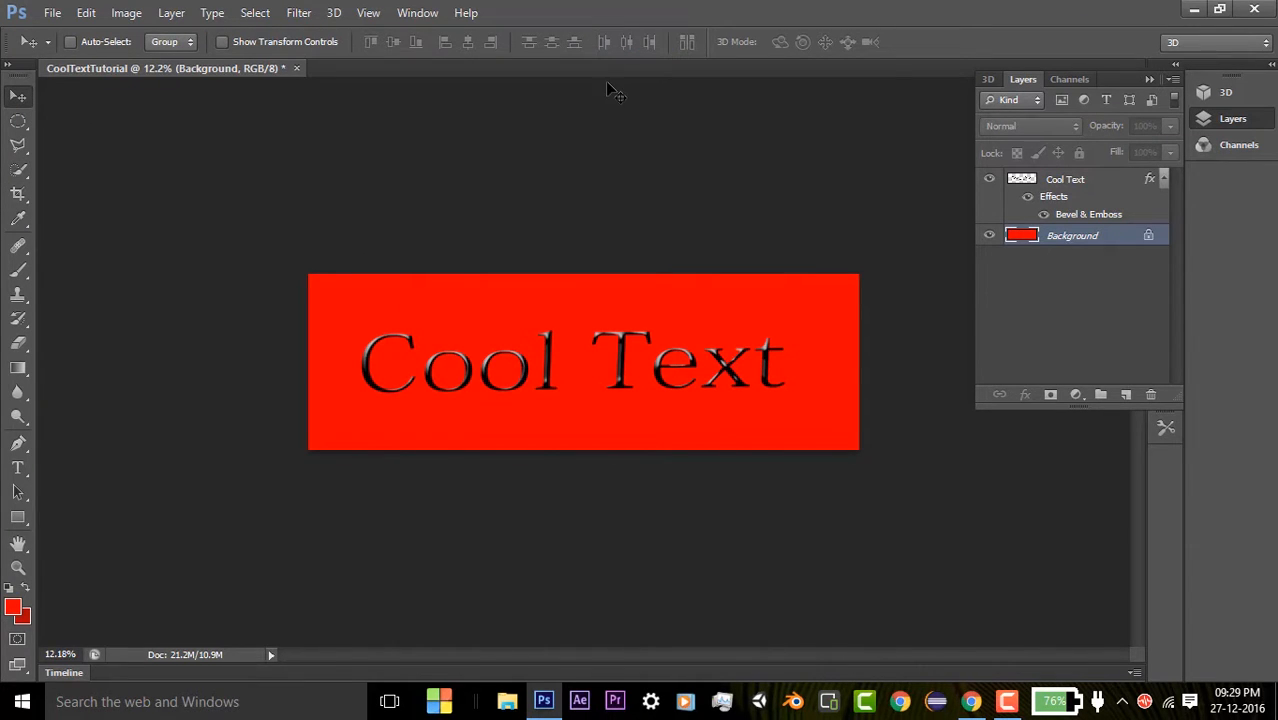
scroll(606, 82, "up", 1)
scroll(656, 163, "up", 1)
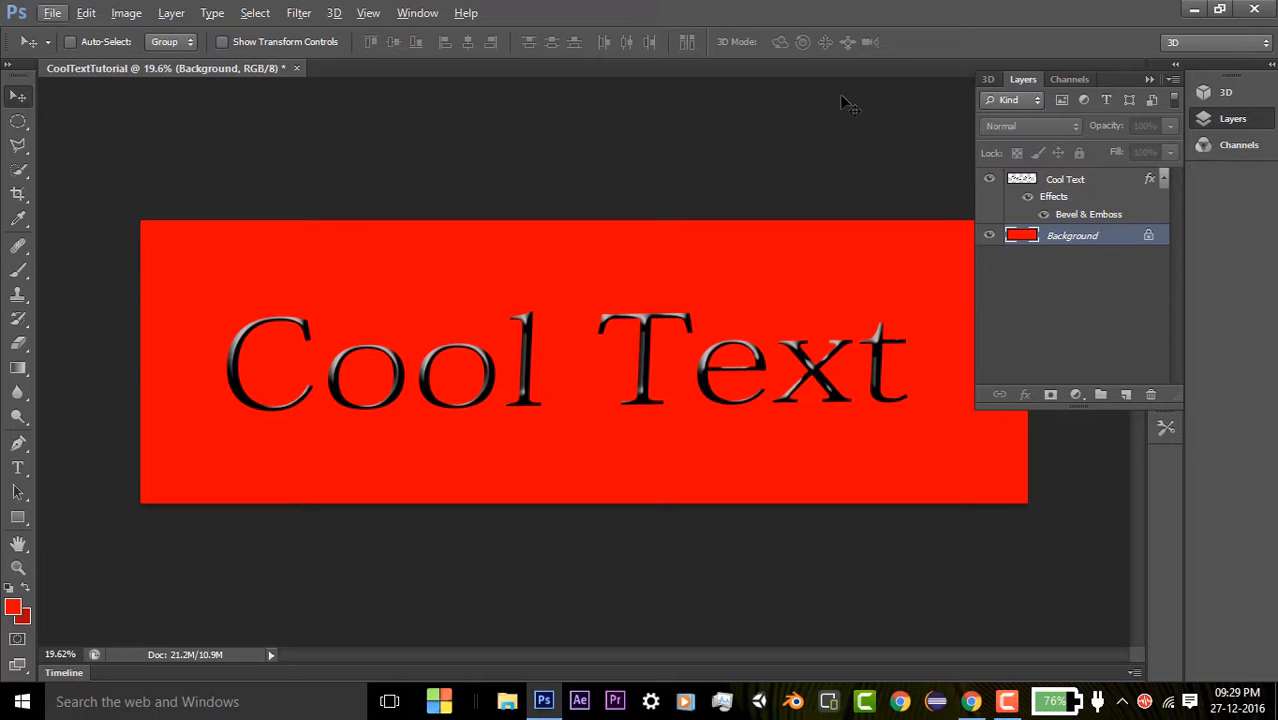
left_click(1150, 80)
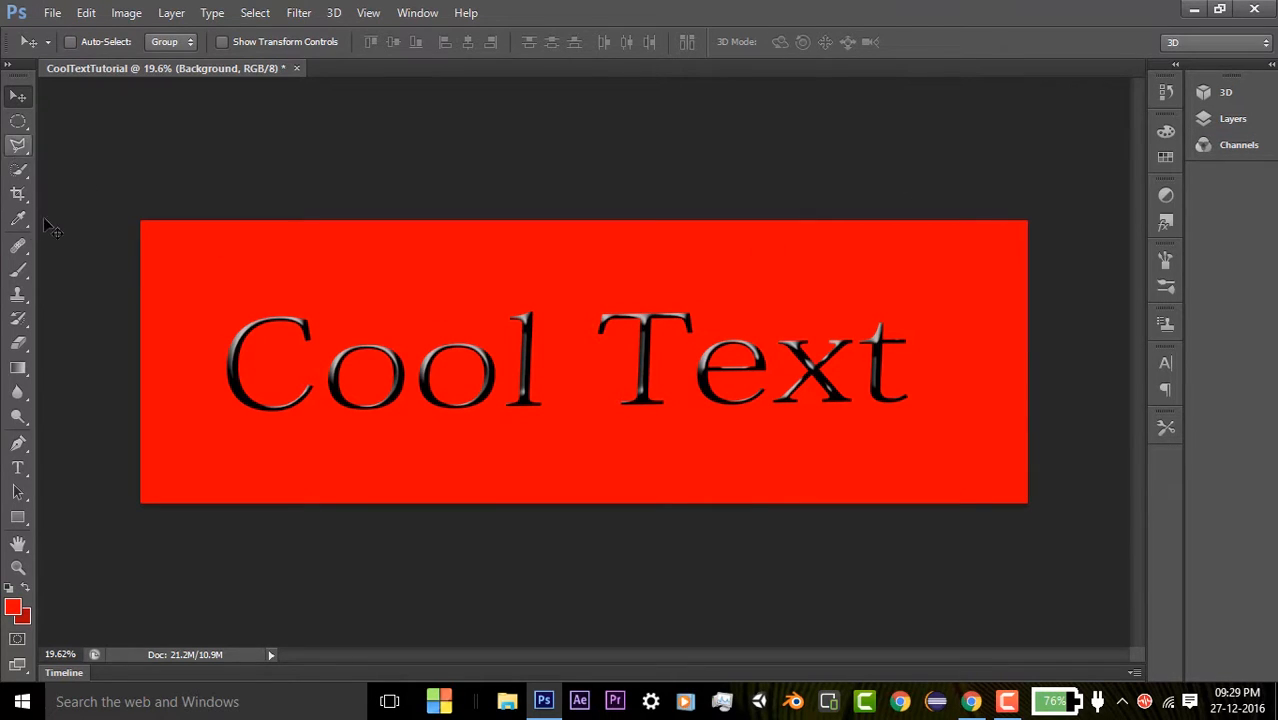
left_click(18, 121)
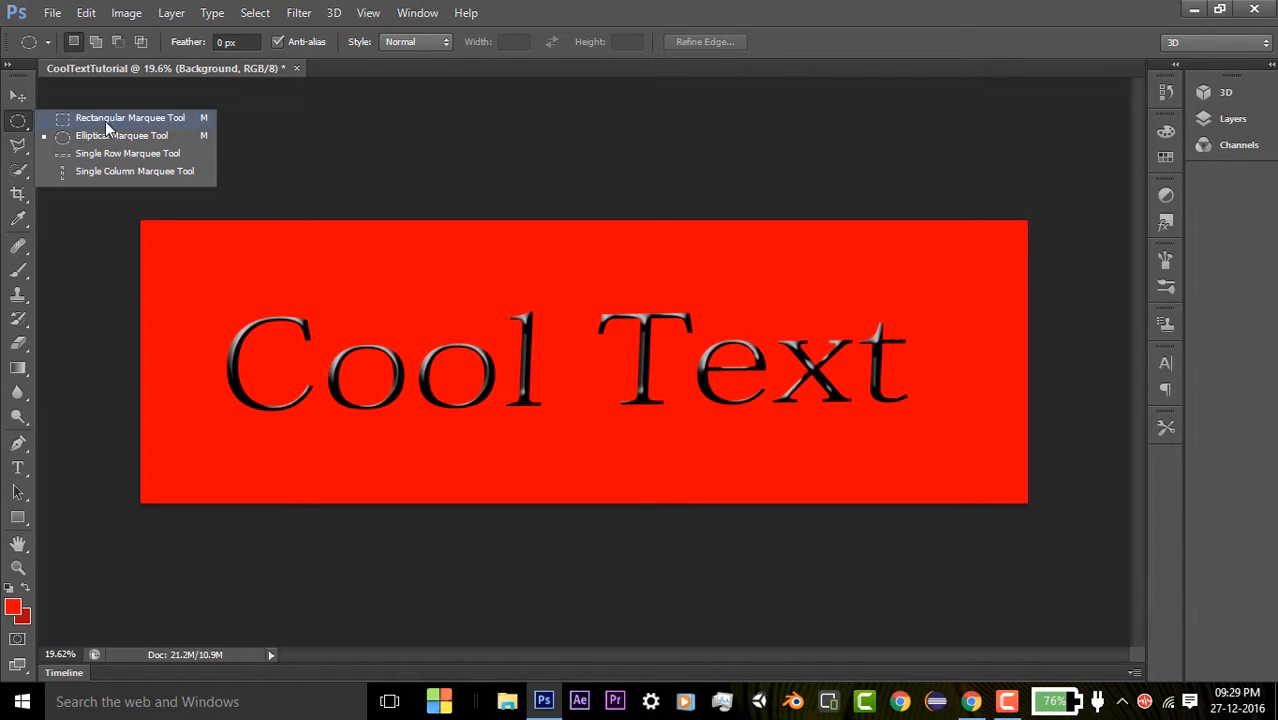
left_click(13, 124)
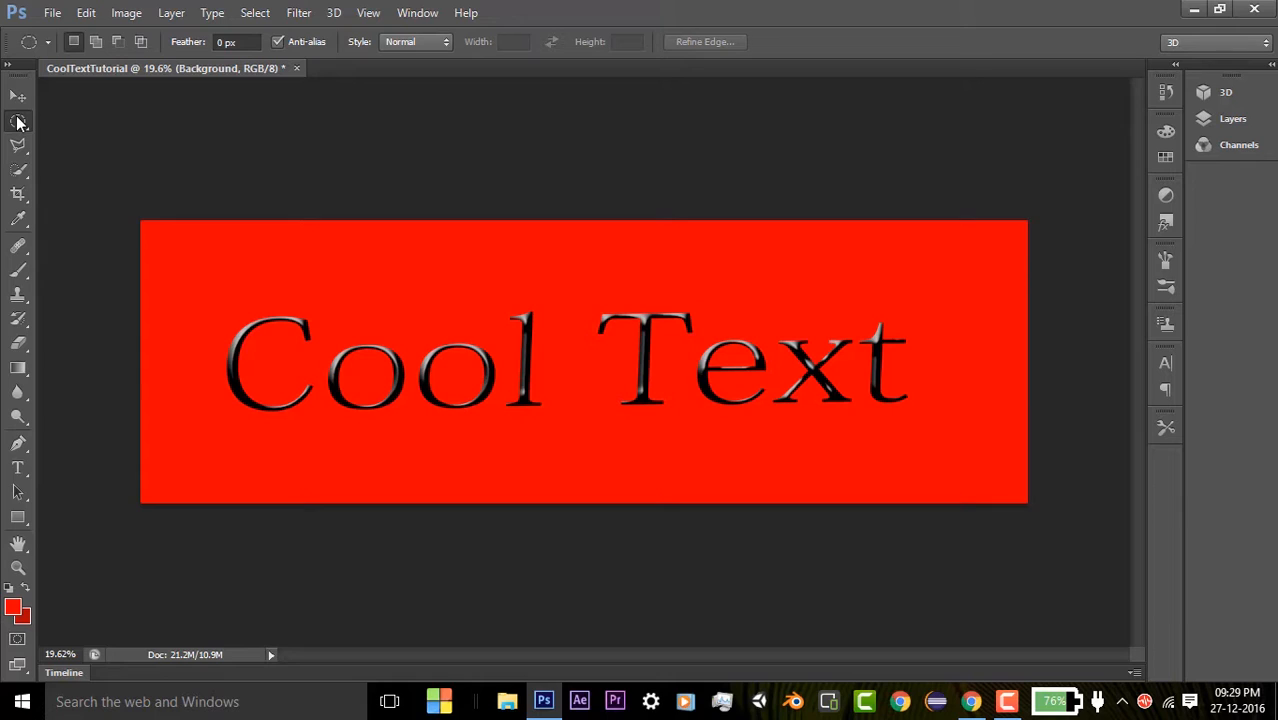
left_click(18, 121)
left_click(100, 118)
left_click_drag(146, 227, 1015, 491)
left_click_drag(1015, 494, 1016, 494)
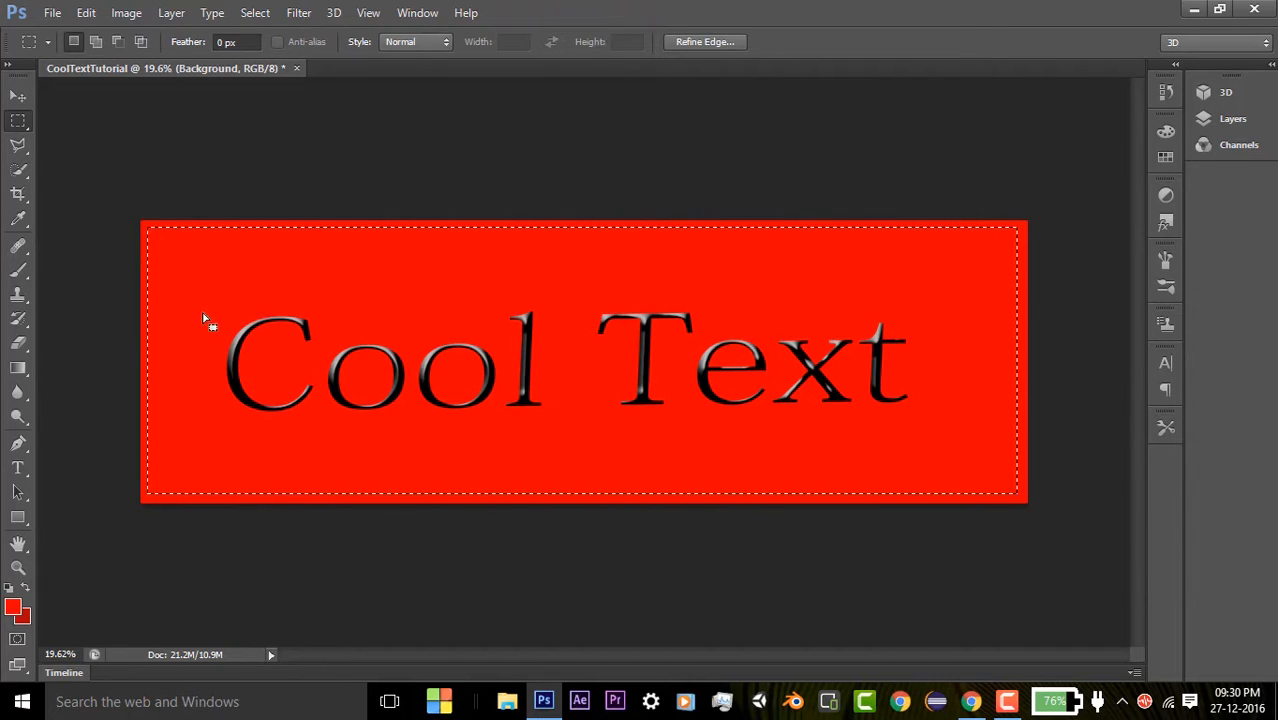
right_click(322, 314)
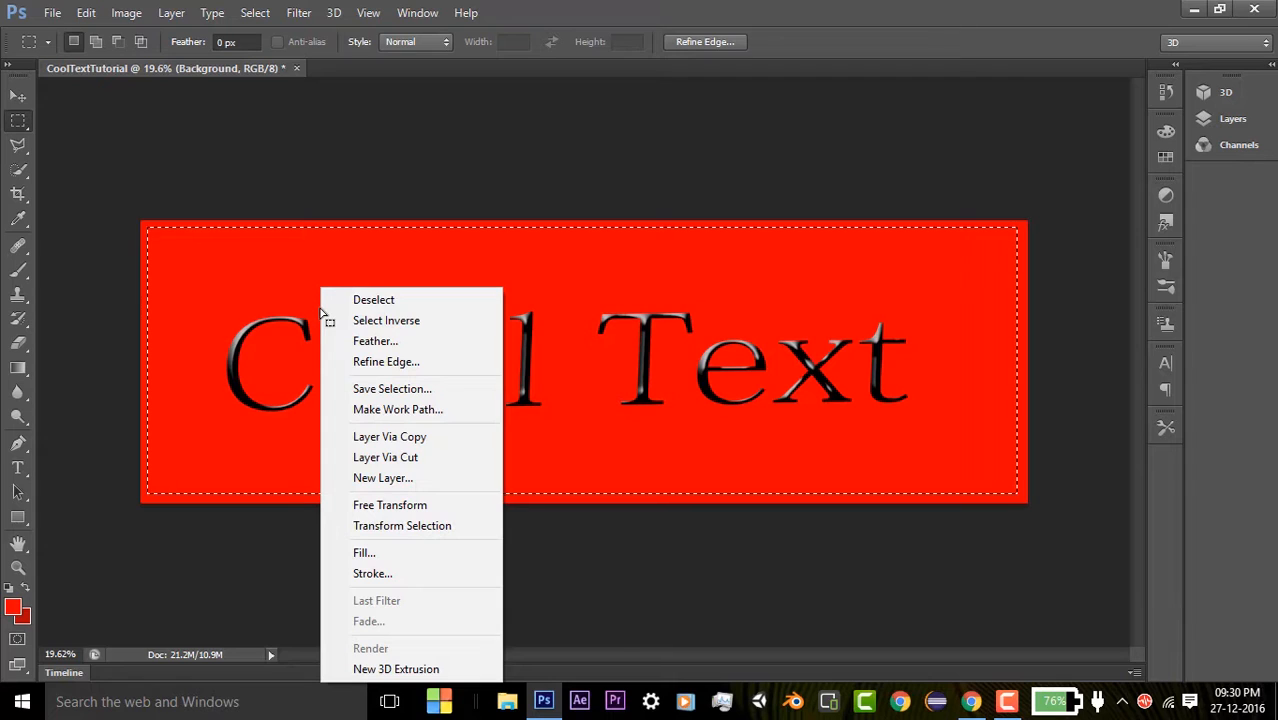
left_click(382, 321)
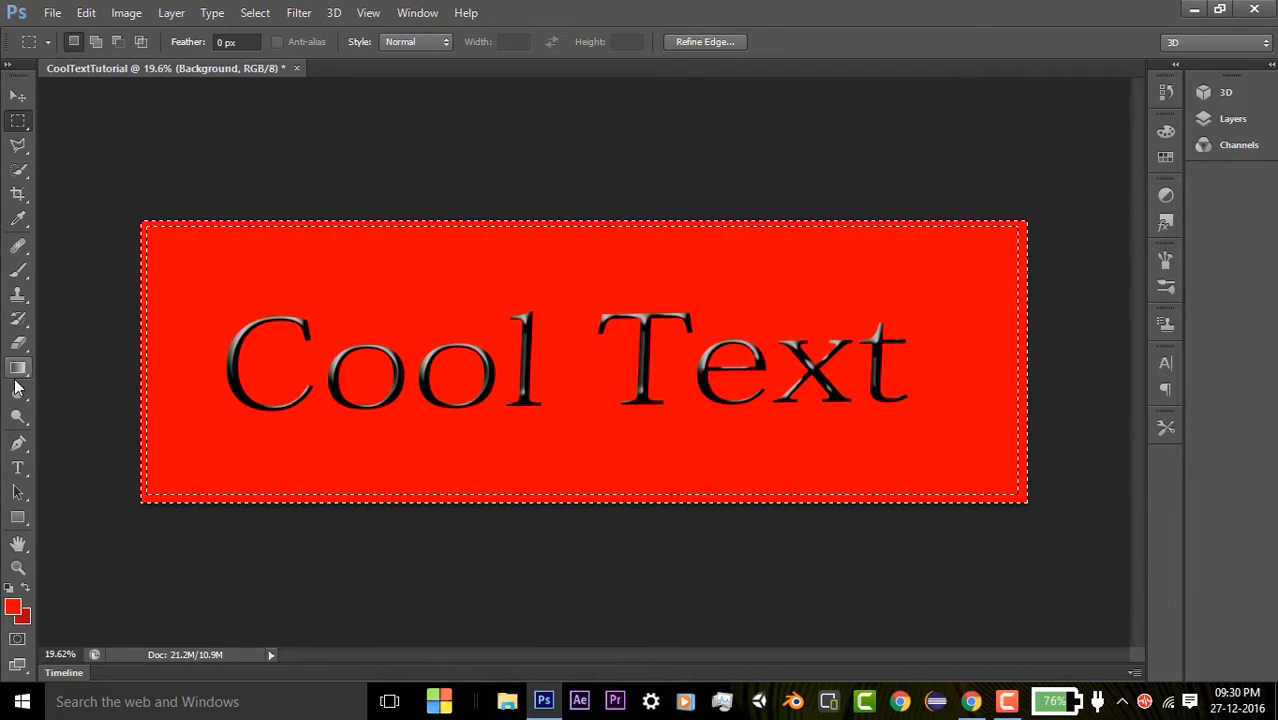
Step: Activate the Brush tool and set the foreground colour to black, 000000
left_click(17, 270)
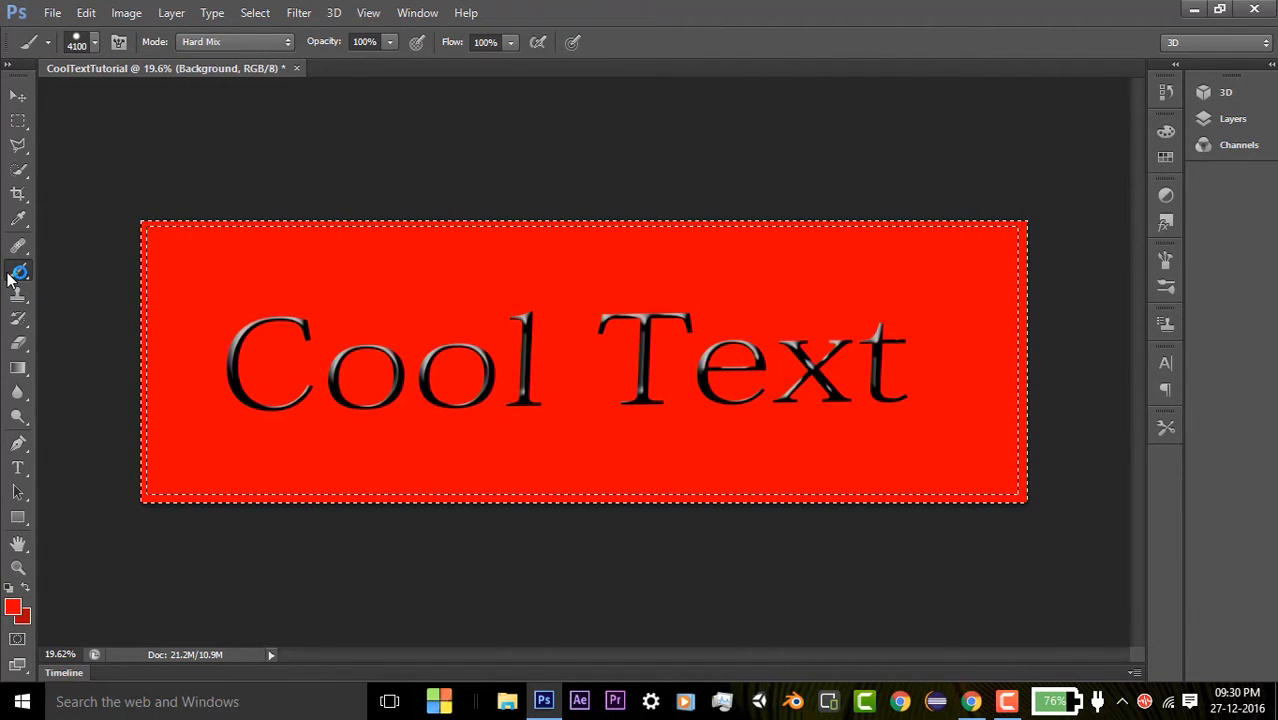
left_click(13, 607)
type("000000")
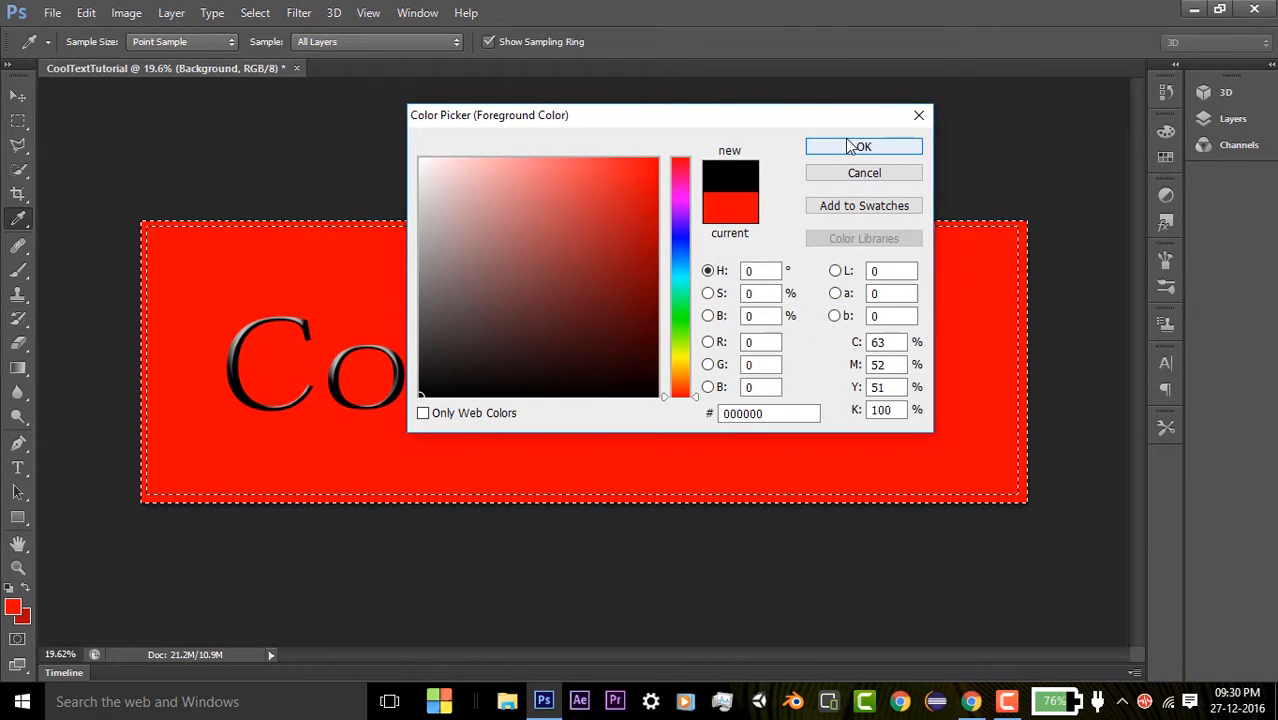
left_click(815, 147)
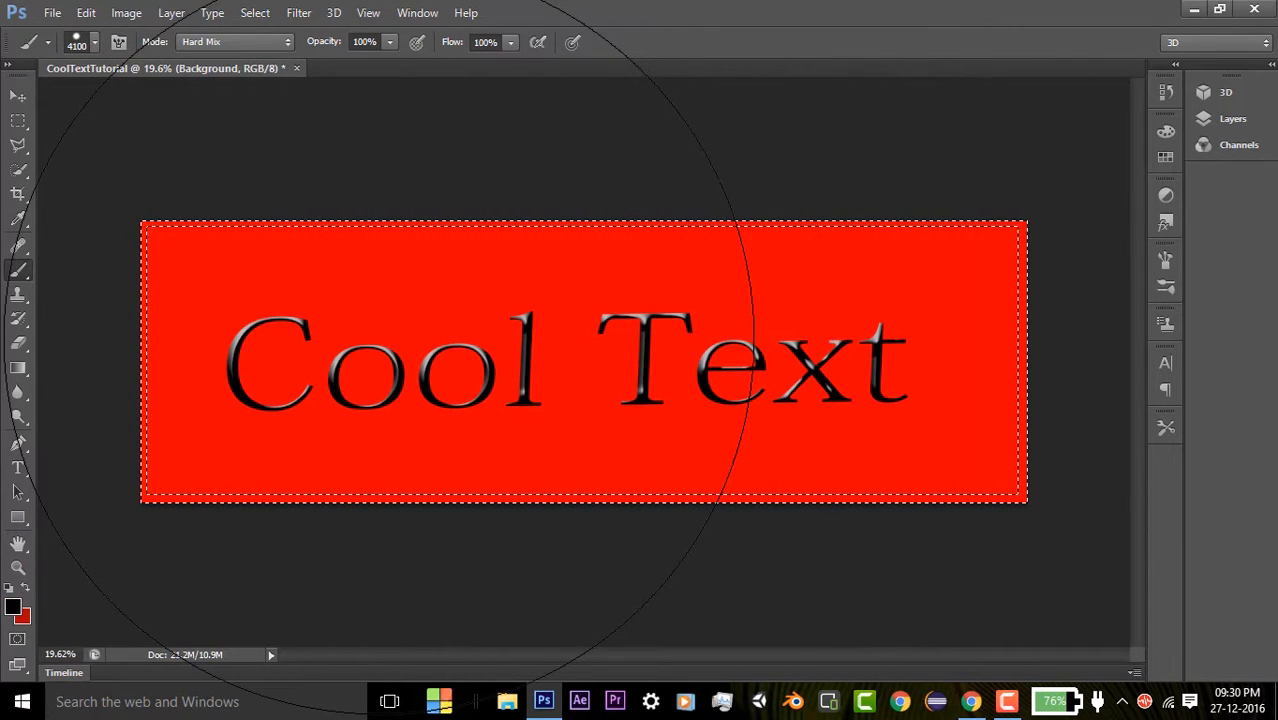
Step: Reduce the brush size to 500 px
key("bracketleft")
key("bracketleft")
key("bracketleft")
key("bracketleft")
key("bracketleft")
key("bracketleft")
key("bracketleft")
key("bracketleft")
key("bracketleft")
key("bracketleft")
key("bracketleft")
key("bracketleft")
key("bracketleft")
key("bracketleft")
key("bracketleft")
key("bracketleft")
key("bracketleft")
key("bracketleft")
key("bracketleft")
key("bracketleft")
key("bracketleft")
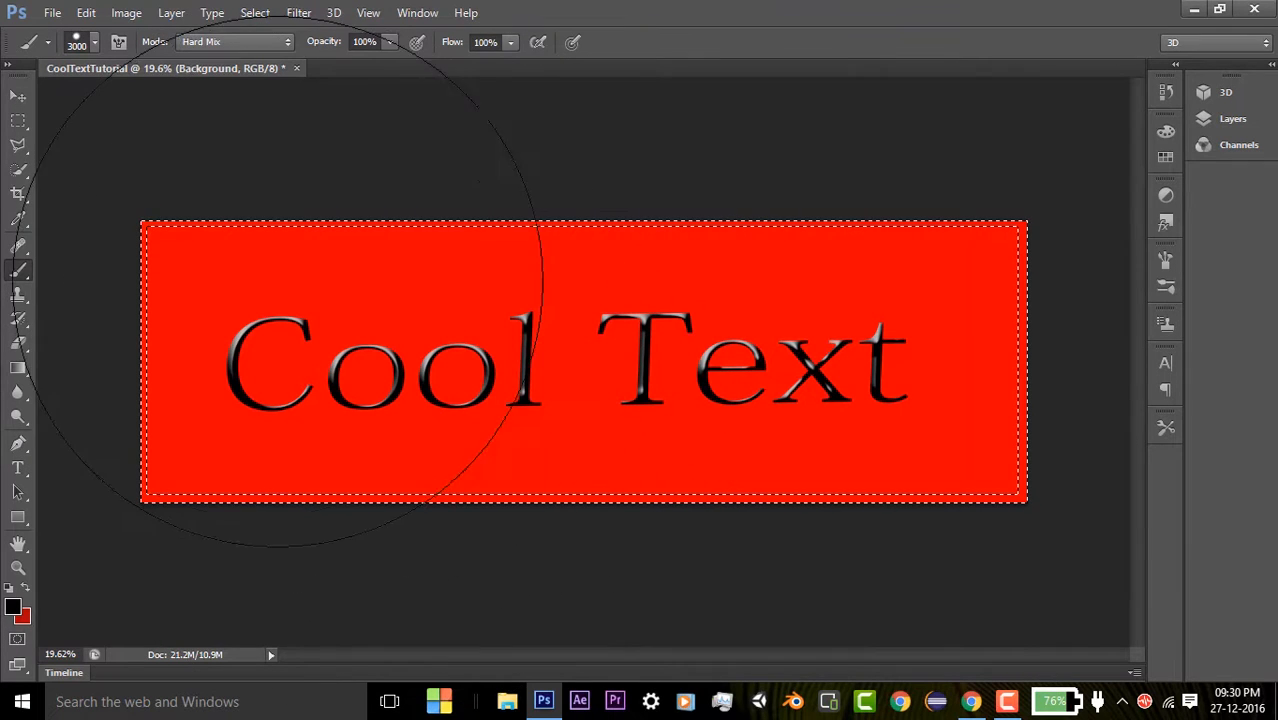
key("bracketleft")
key("bracketleft")
key("bracketleft")
key("bracketleft")
key("bracketleft")
key("bracketleft")
key("bracketleft")
key("bracketleft")
key("bracketleft")
key("bracketleft")
key("bracketleft")
key("bracketleft")
key("bracketleft")
key("bracketleft")
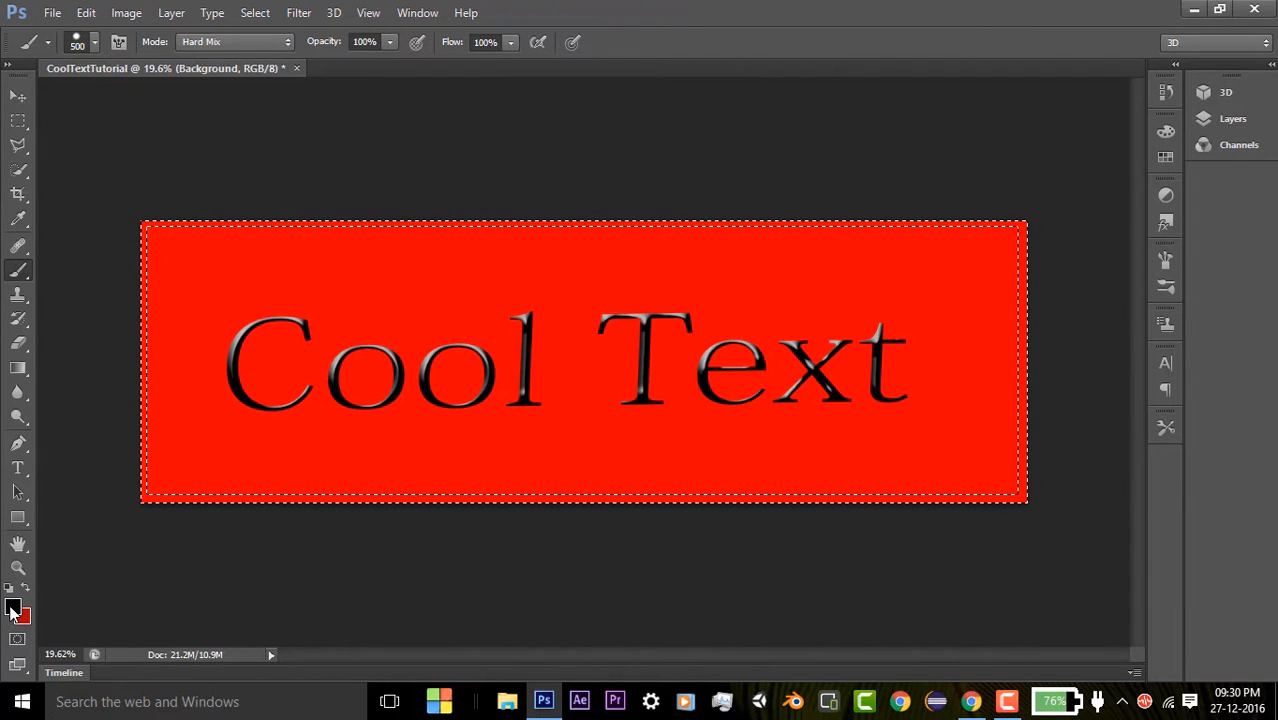
Step: Hide and show the Cool Text layer to check which content belongs to it
left_click(1203, 118)
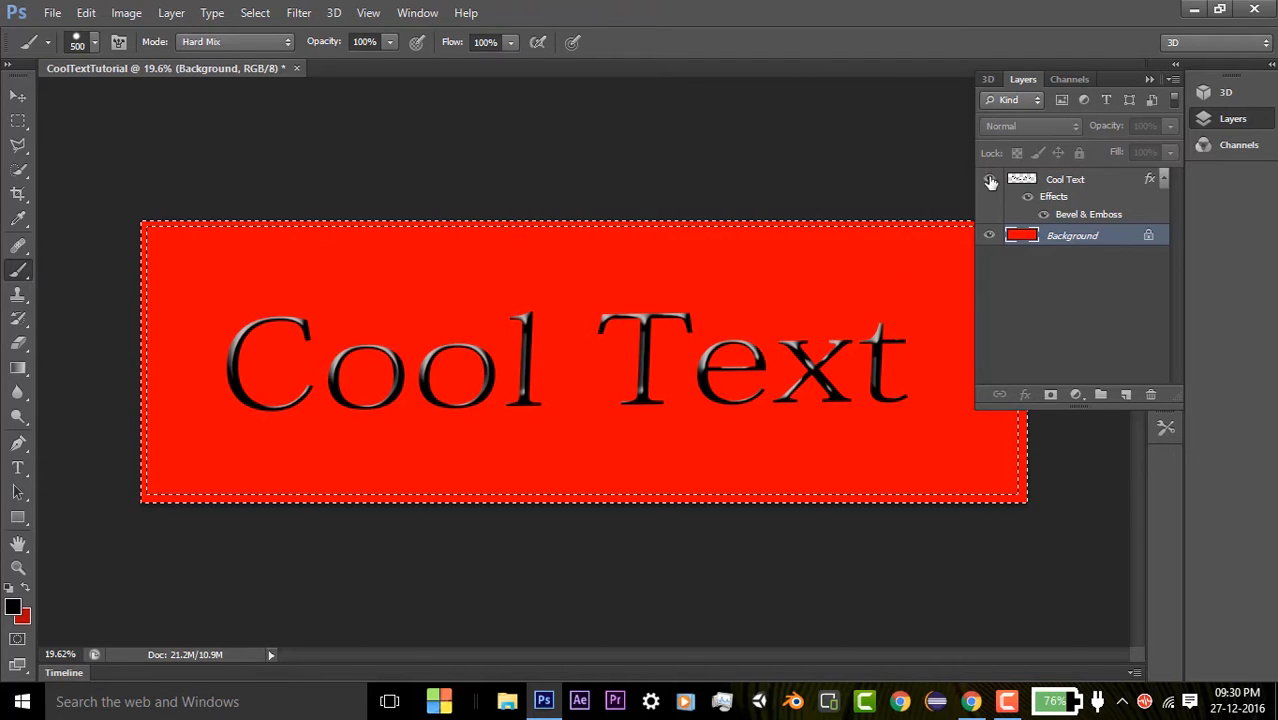
left_click(990, 180)
left_click(988, 182)
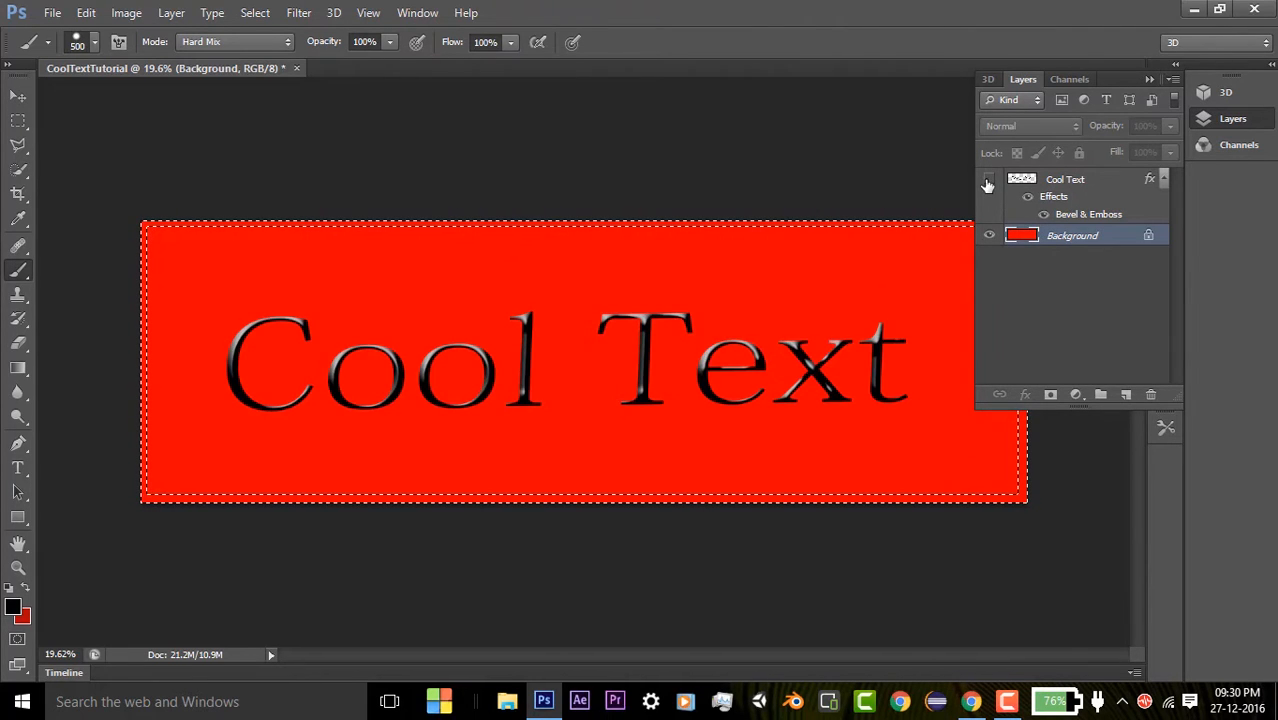
left_click(988, 182)
left_click(989, 180)
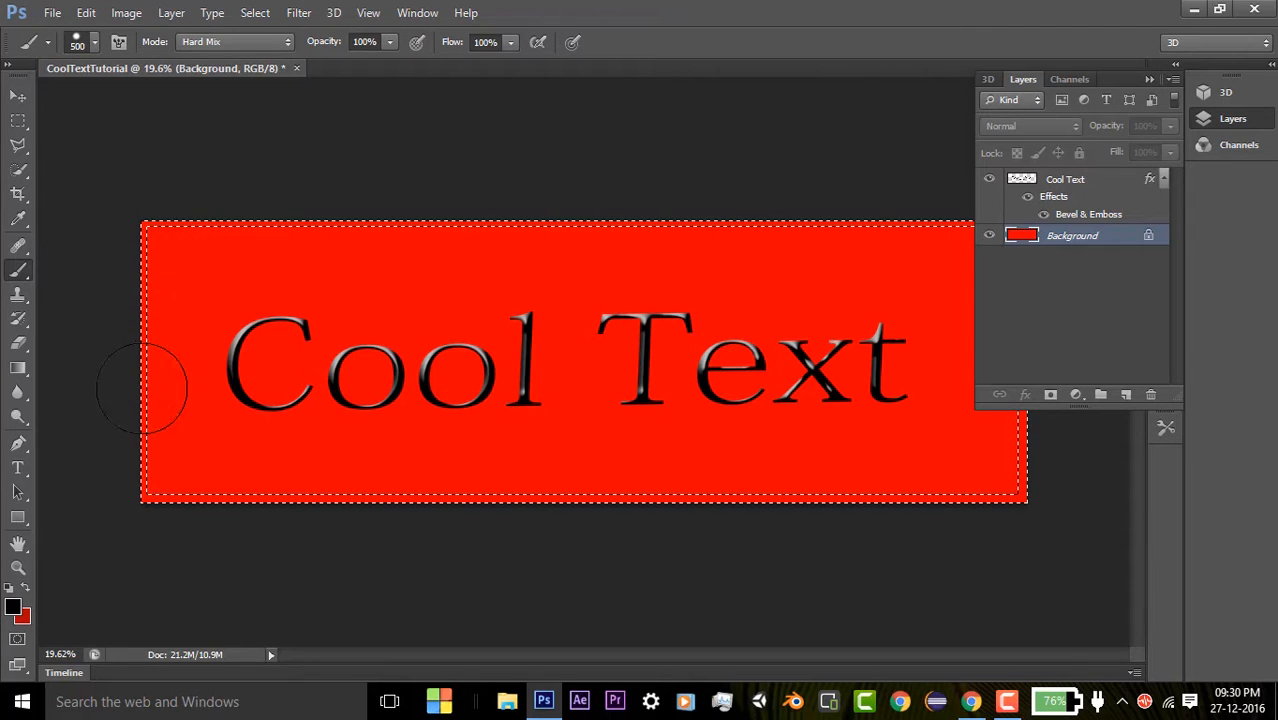
left_click(1148, 80)
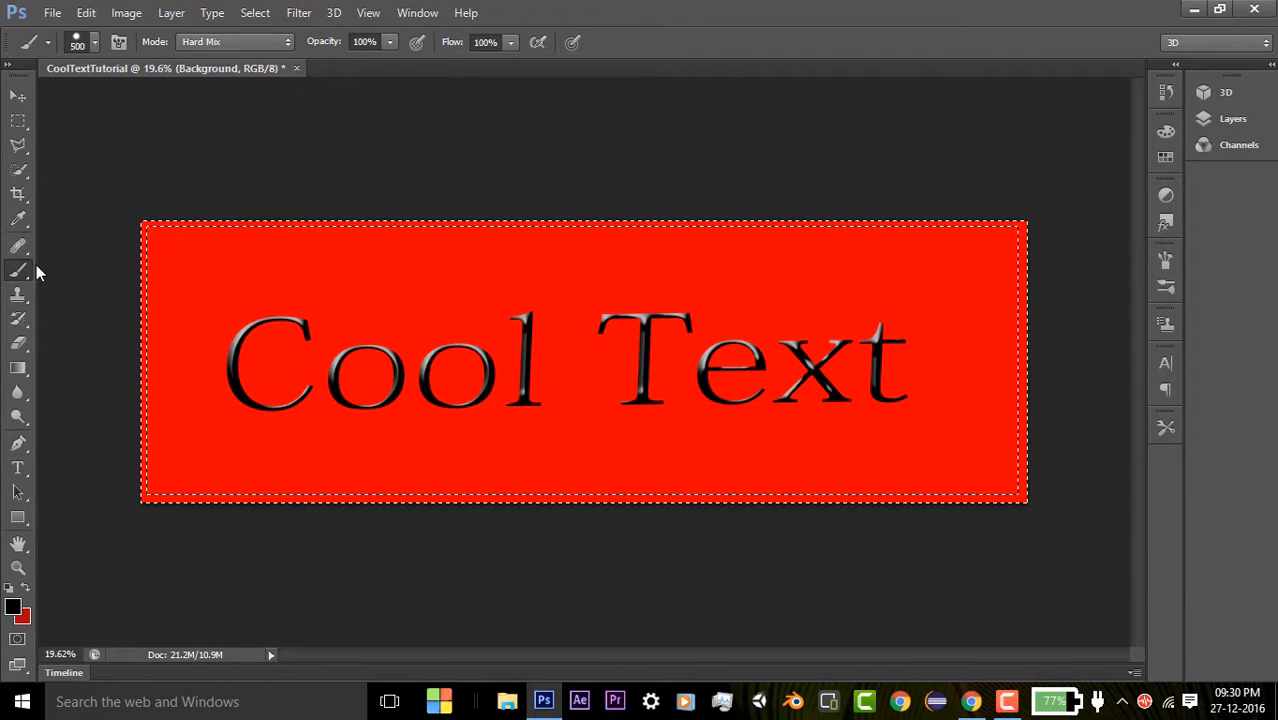
Step: Paint the selected frame black along all four edges on the Cool Text layer, close the layers panel group, and deselect
left_click(1206, 122)
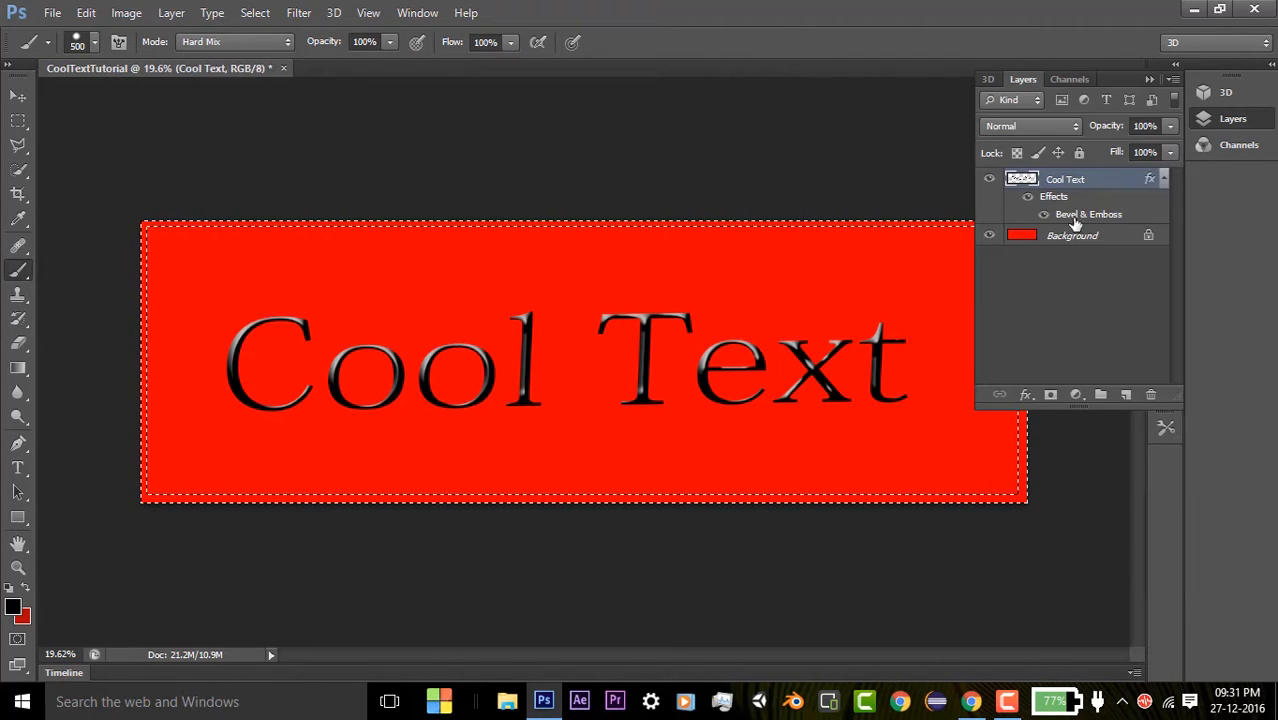
left_click(1024, 236)
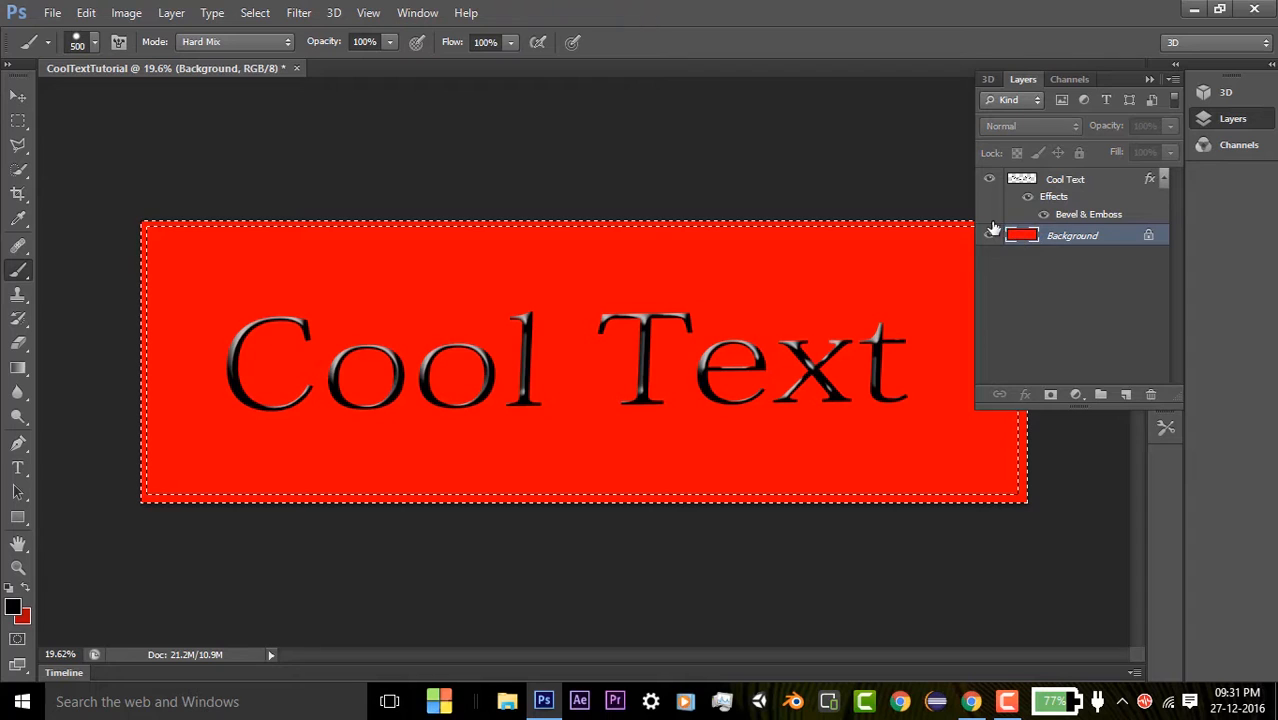
left_click(1031, 182)
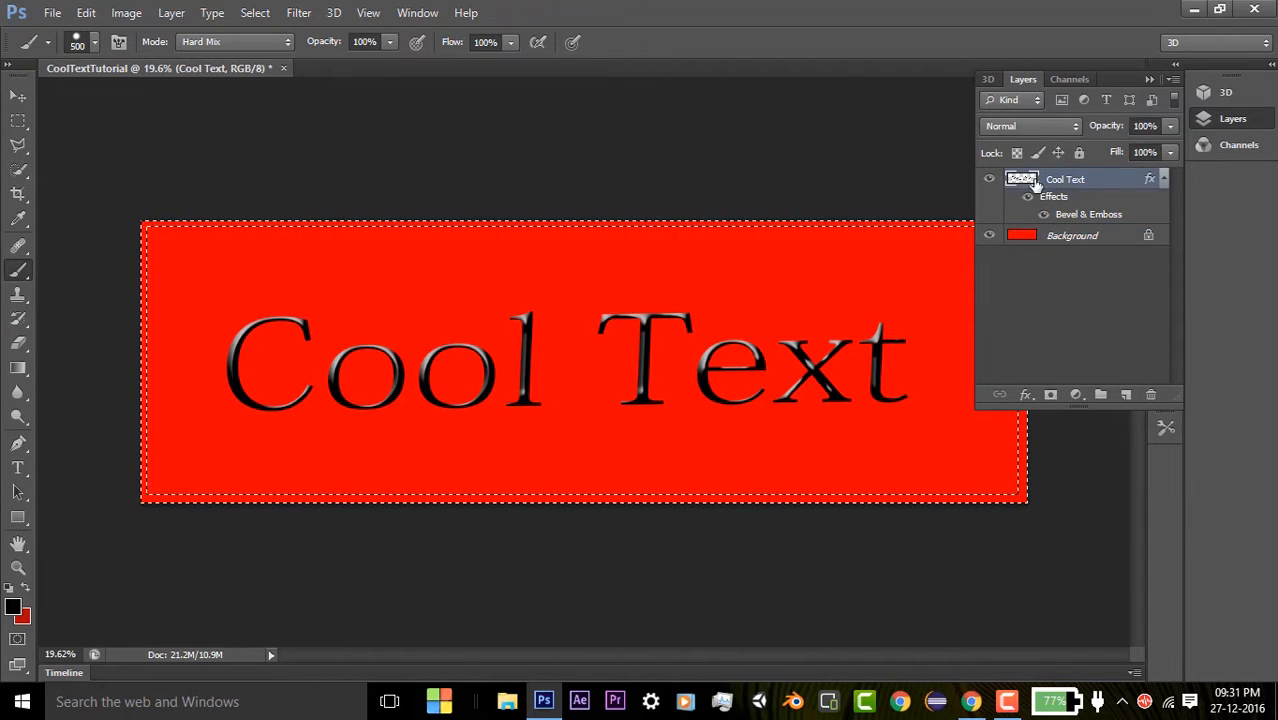
mouse_move(132, 430)
left_mouse_down()
mouse_move(120, 473)
mouse_move(217, 500)
mouse_move(345, 510)
left_mouse_up()
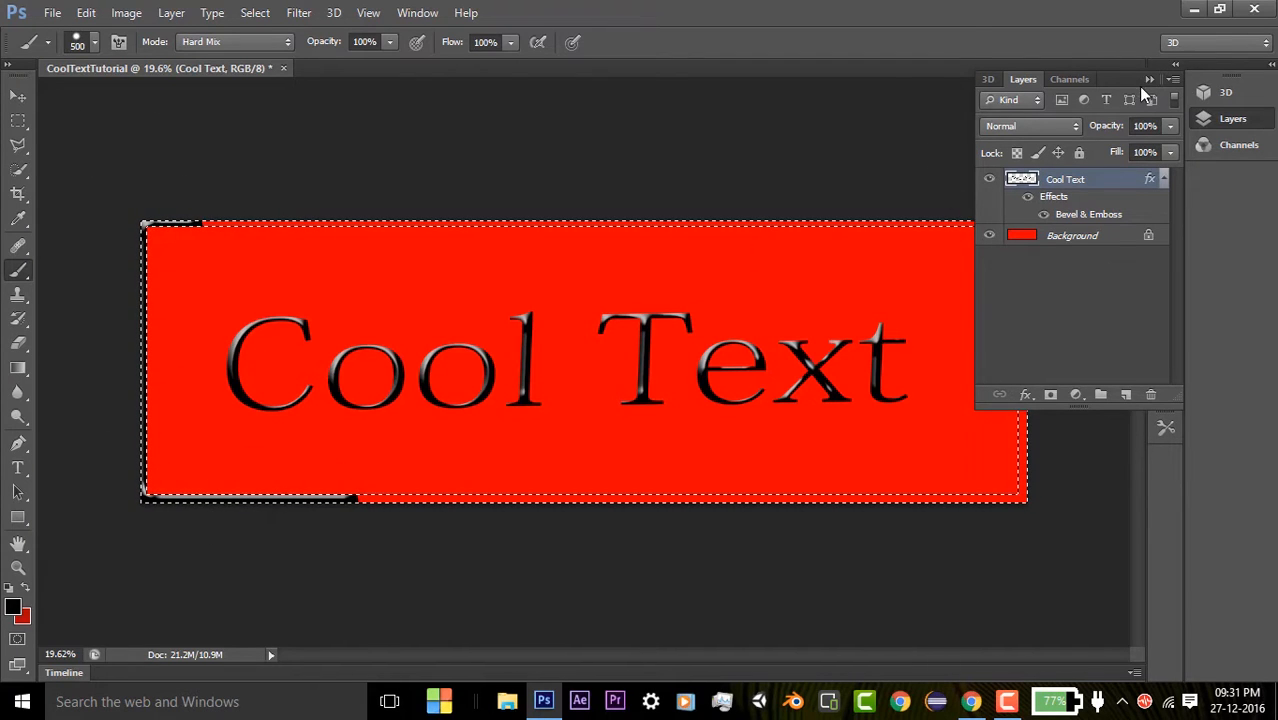
left_click_drag(1140, 85, 1152, 82)
left_click(1170, 65)
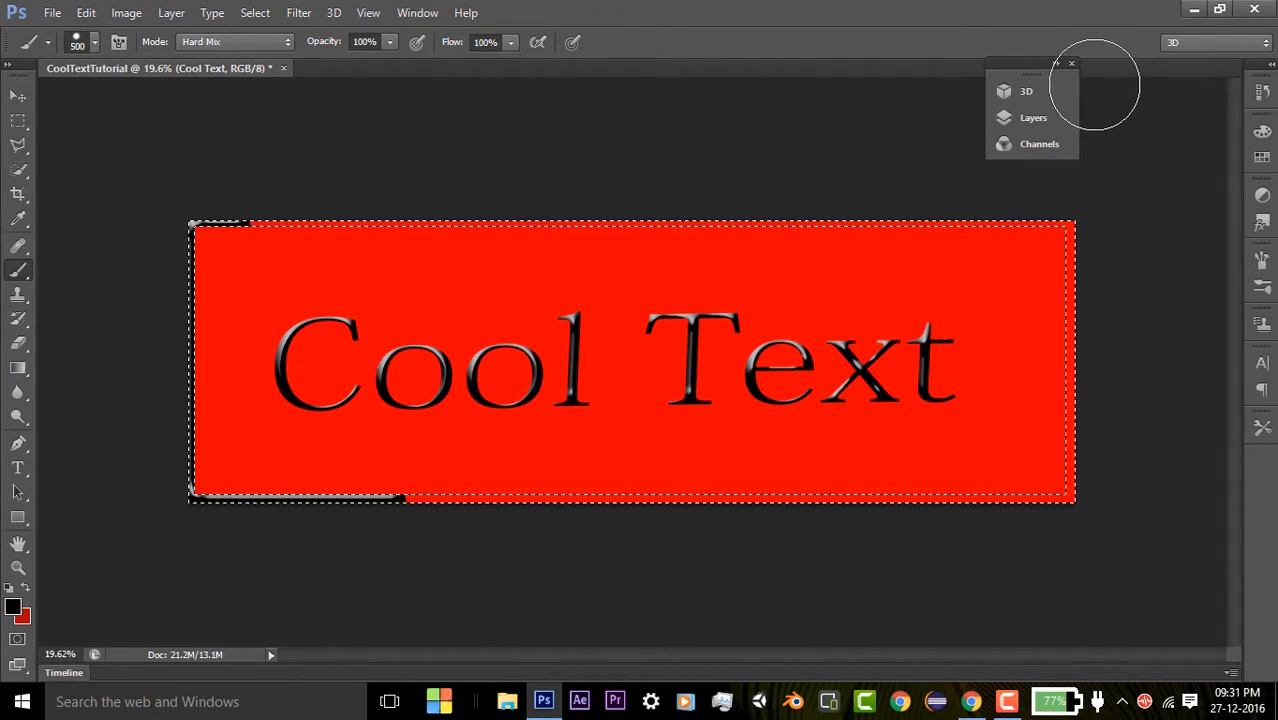
left_click(1072, 63)
left_click(296, 224)
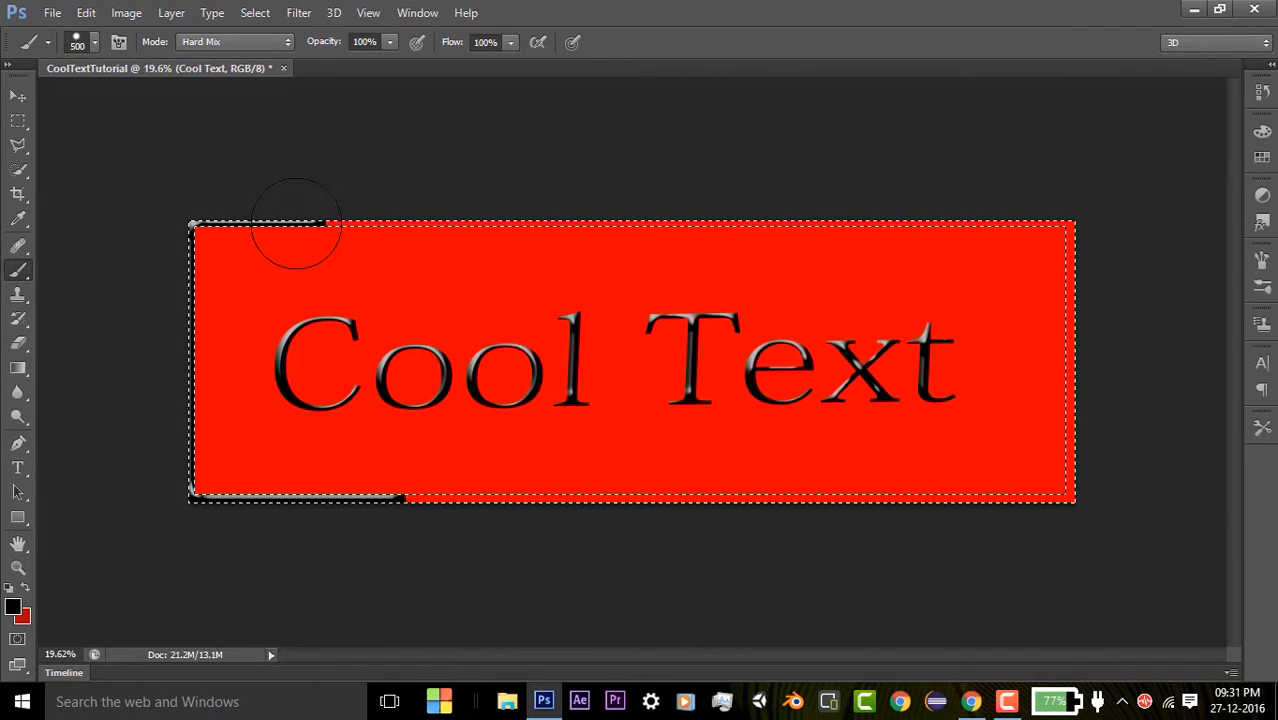
mouse_move(1028, 232)
left_mouse_down()
mouse_move(1056, 424)
mouse_move(893, 476)
mouse_move(1087, 463)
mouse_move(763, 484)
mouse_move(230, 490)
left_mouse_up()
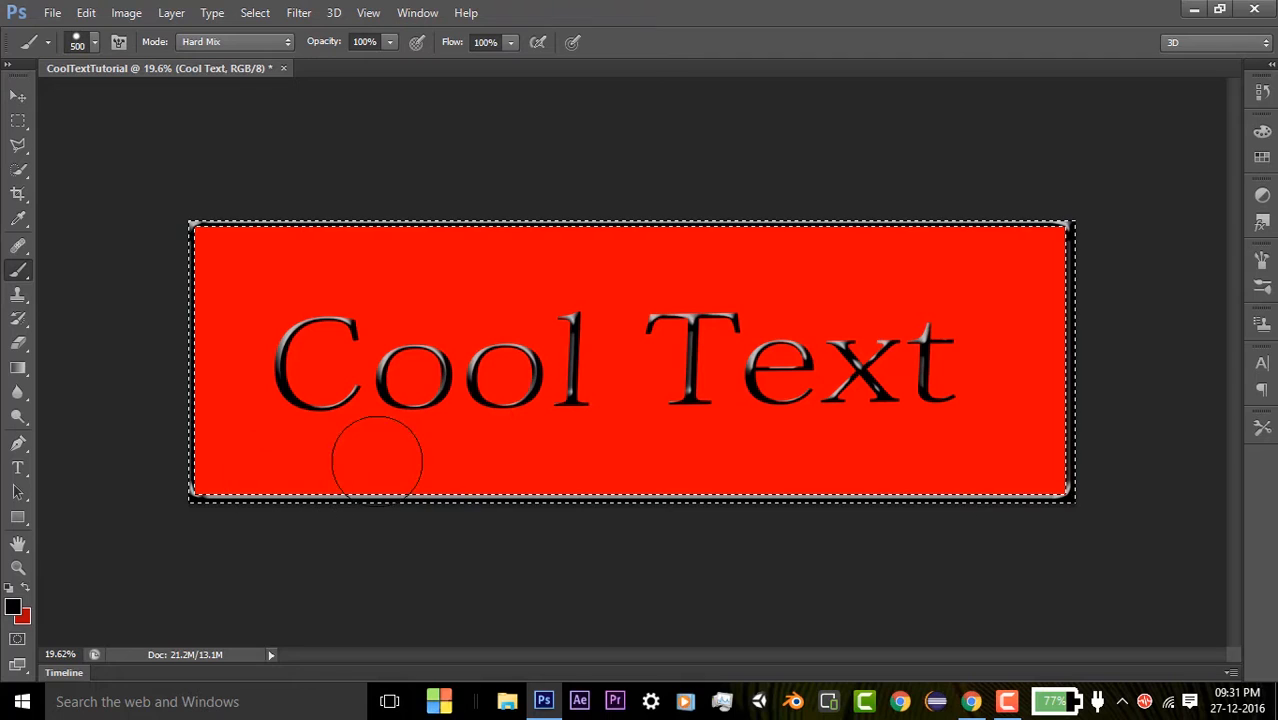
key("ctrl+d")
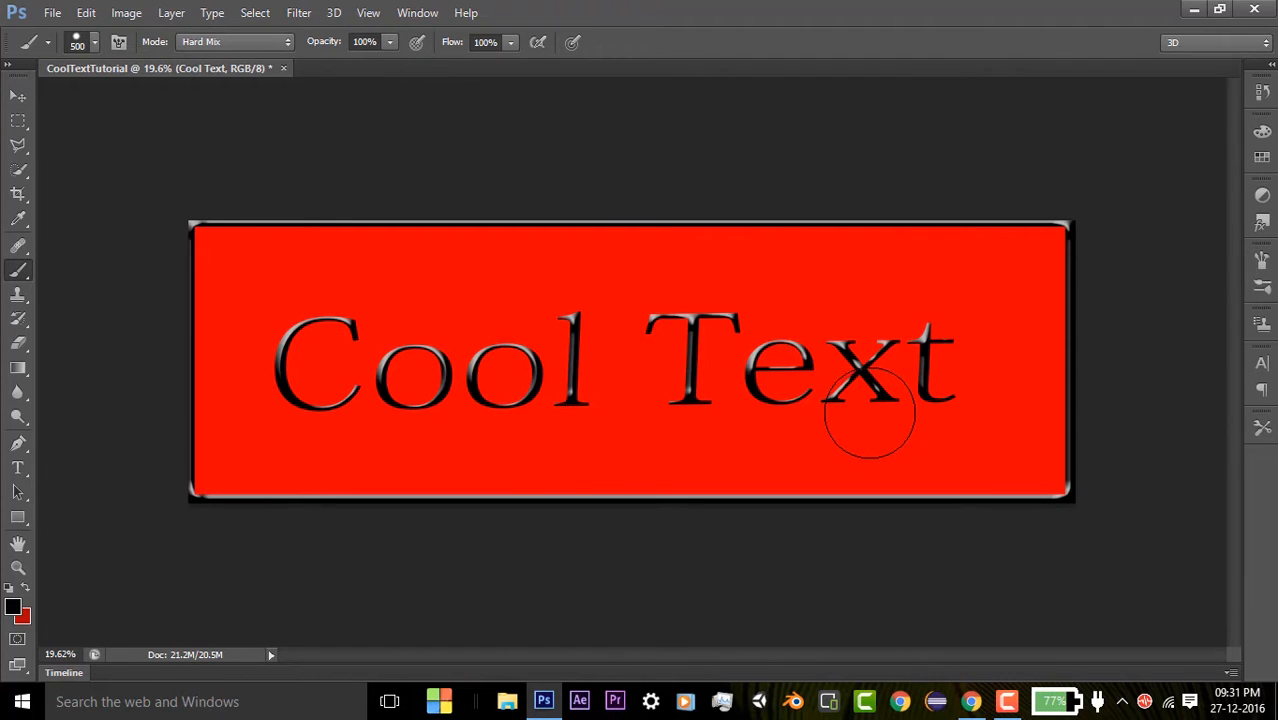
scroll(1050, 337, "down", 4)
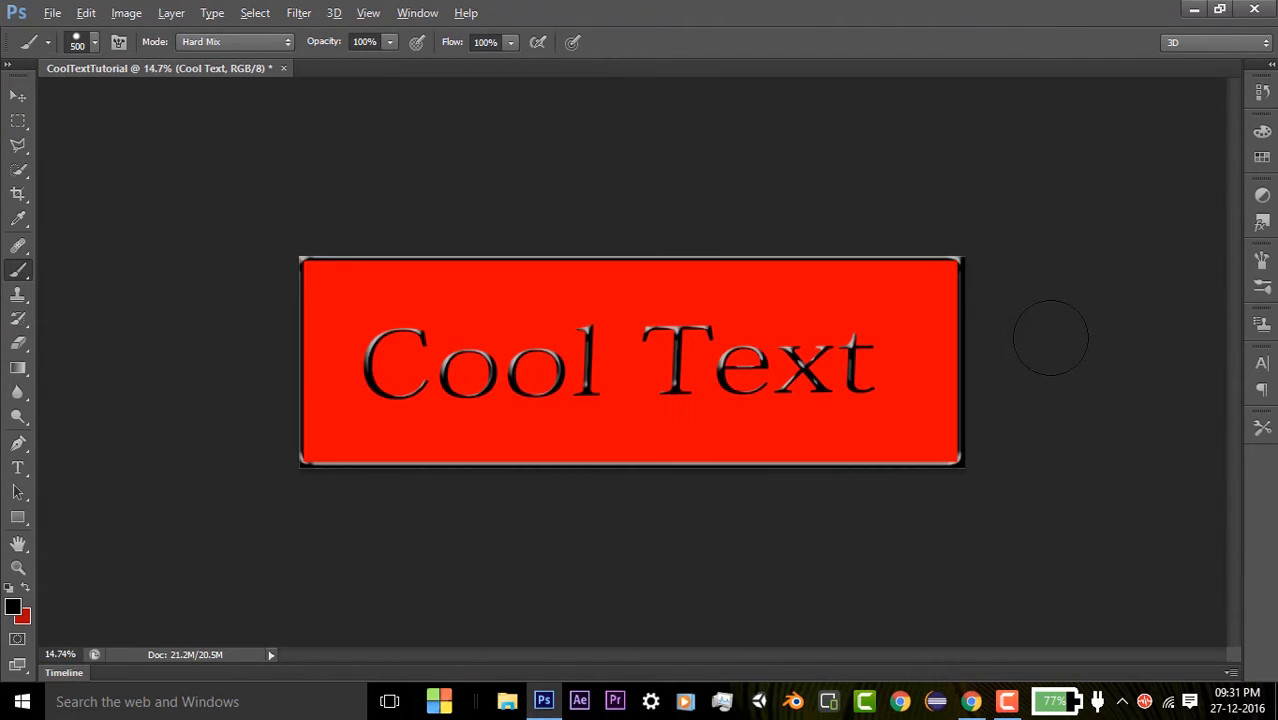
scroll(1058, 338, "up", 2)
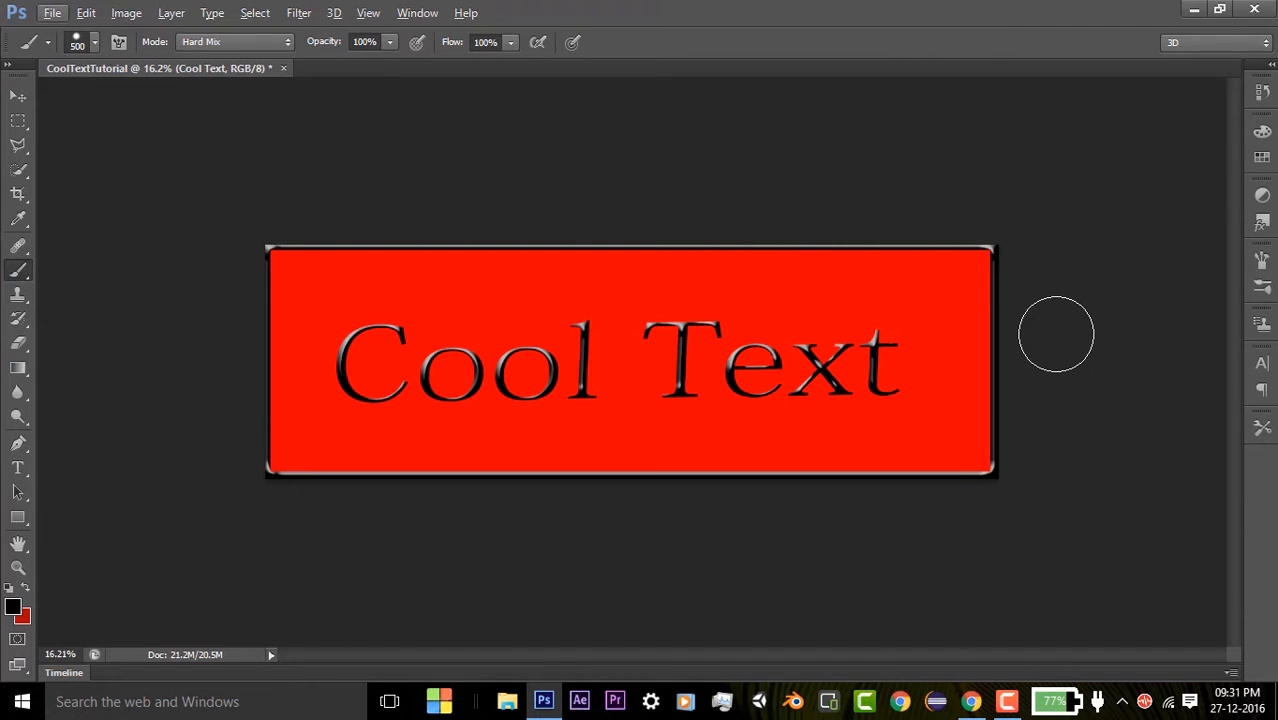
scroll(1047, 314, "down", 1)
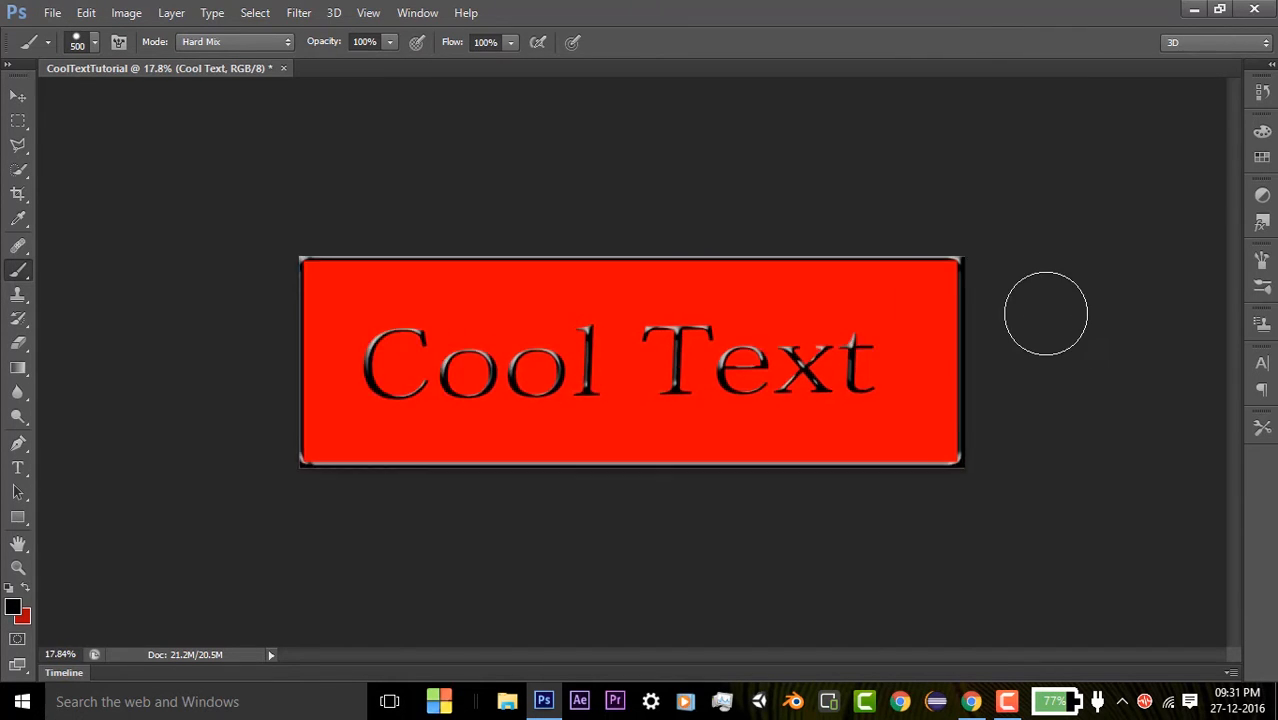
scroll(1049, 306, "up", 2)
scroll(1050, 306, "down", 5)
scroll(1050, 306, "up", 2)
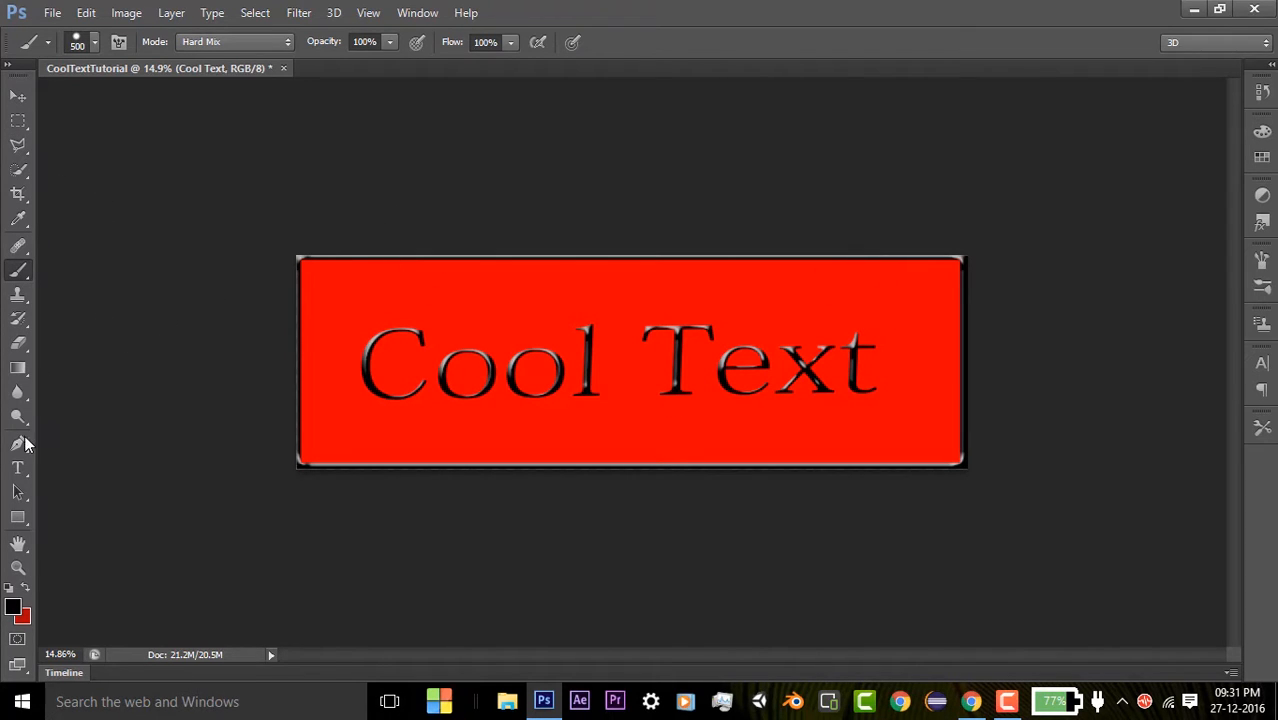
Step: Reselect the thin frame and apply a linear rainbow gradient diagonally across it on the Cool Text layer, Normal mode at 100% opacity
left_click(18, 370)
left_click(19, 371)
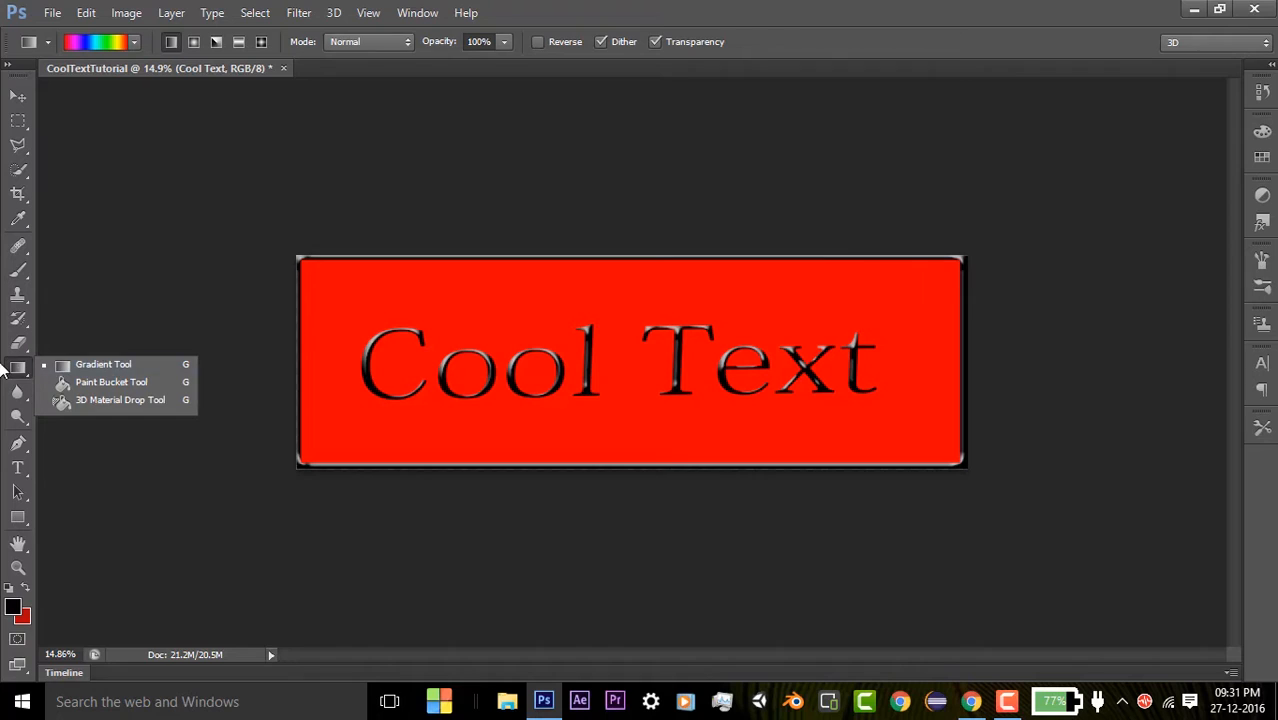
left_click(26, 371)
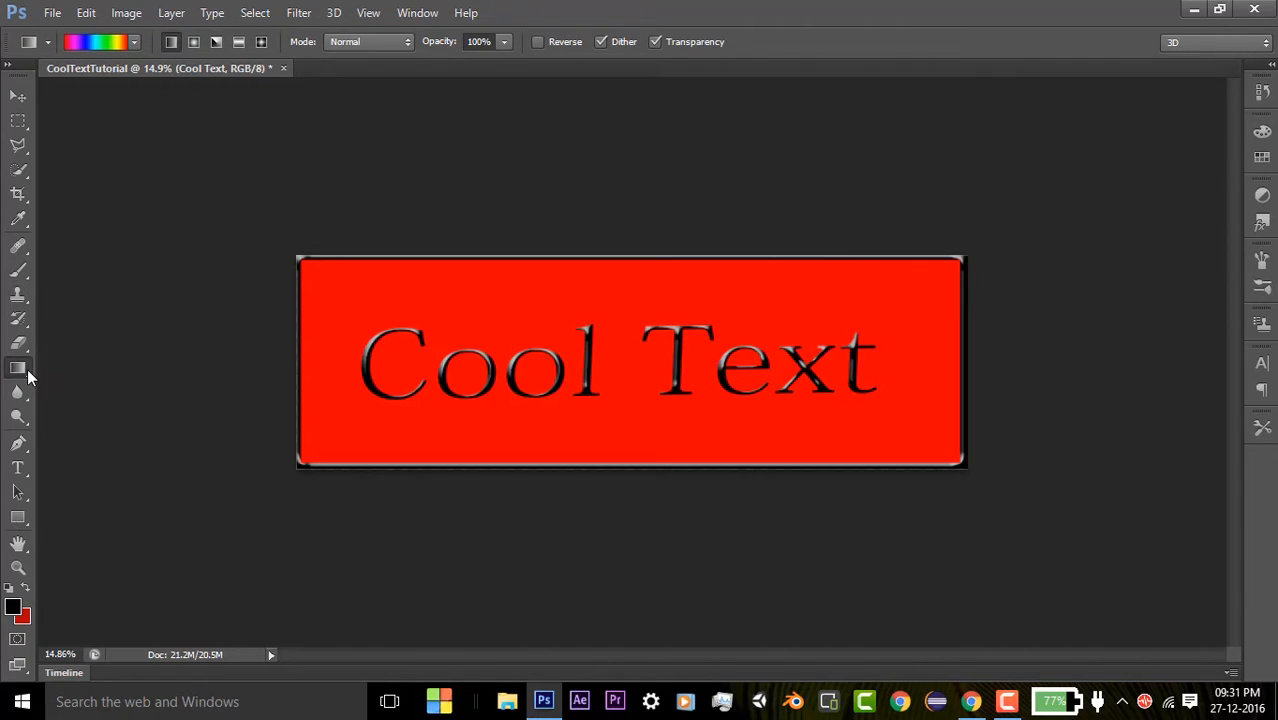
left_click(136, 43)
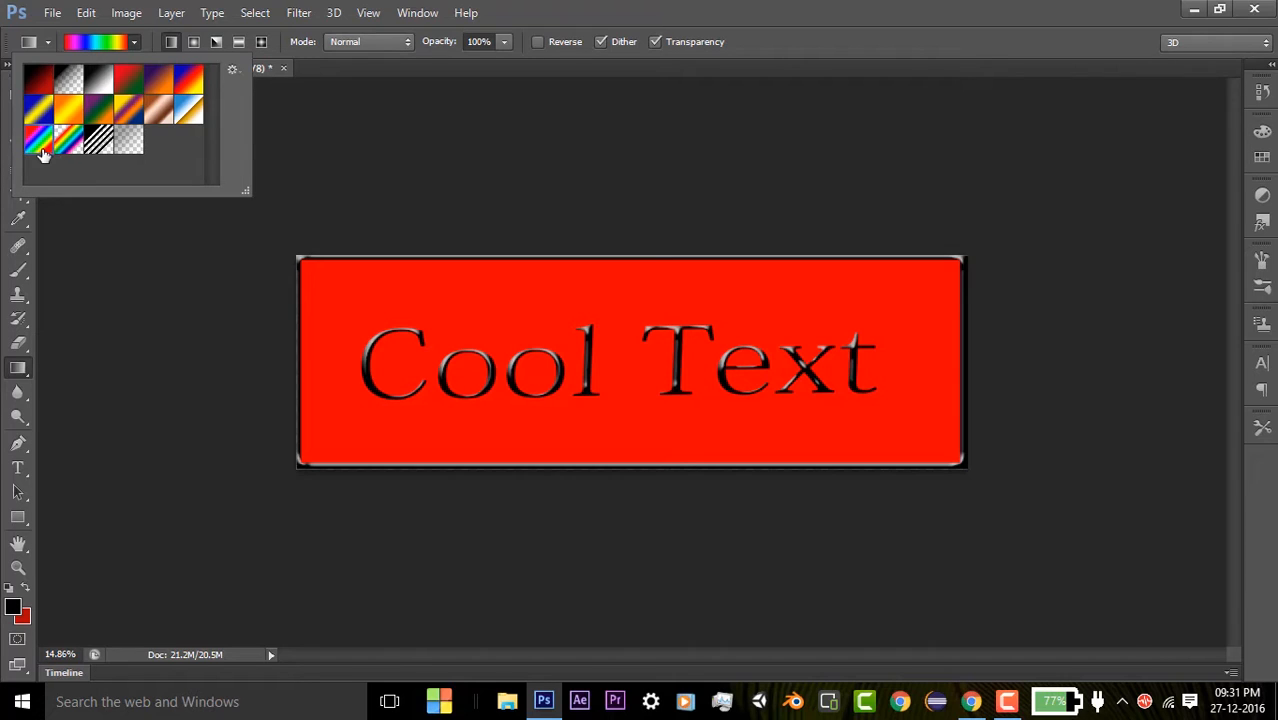
left_click(120, 268)
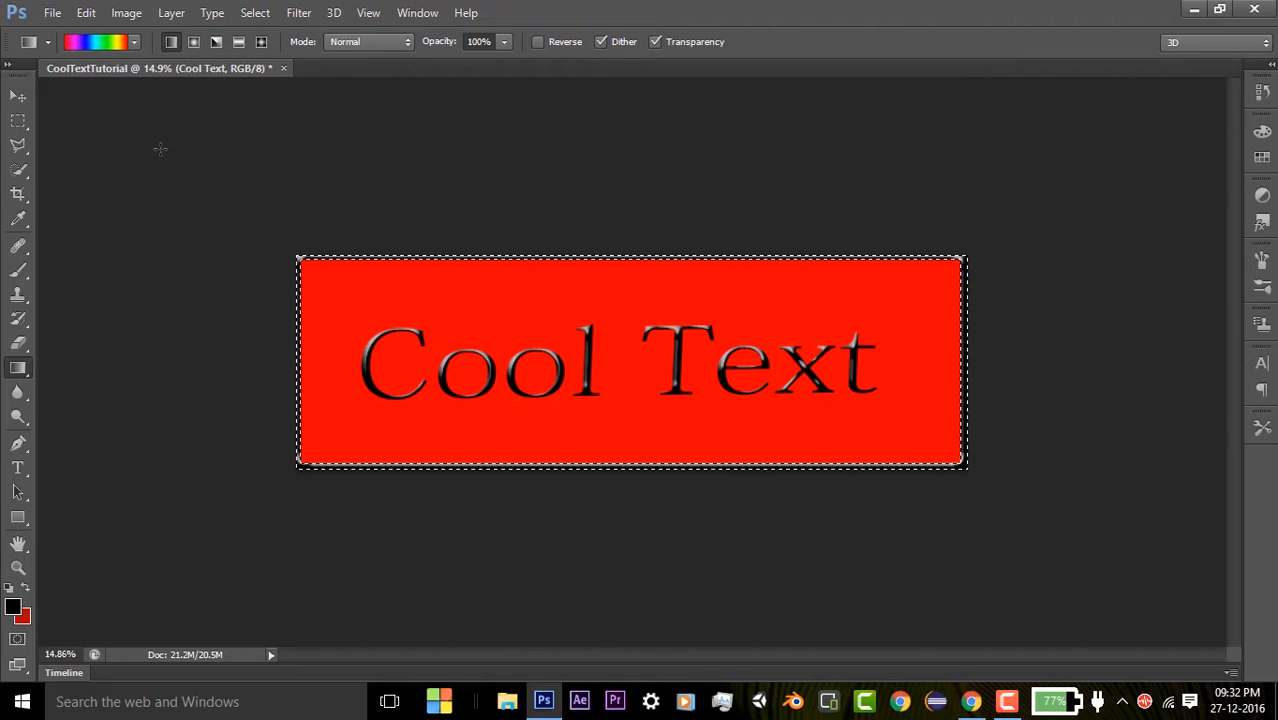
left_click_drag(162, 149, 1136, 552)
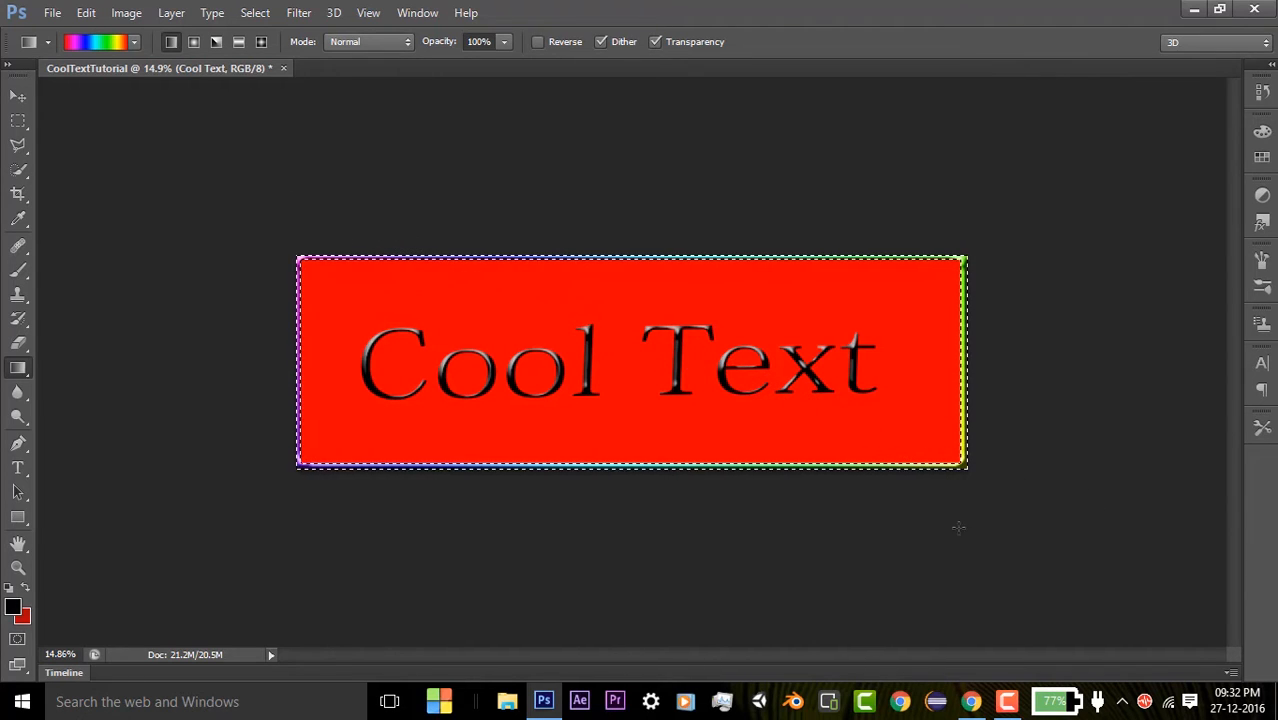
Step: Deselect the rainbow frame and inspect the finished banner's border and lettering
key("ctrl+d")
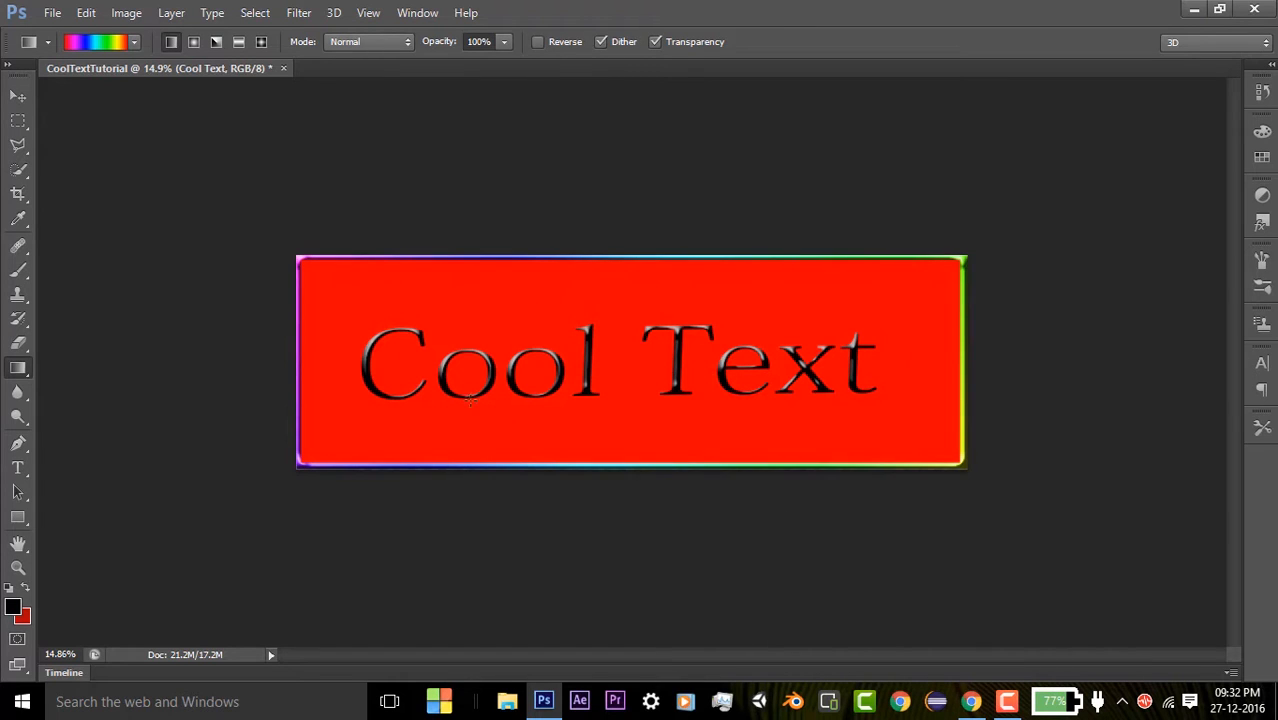
scroll(411, 418, "up", 4)
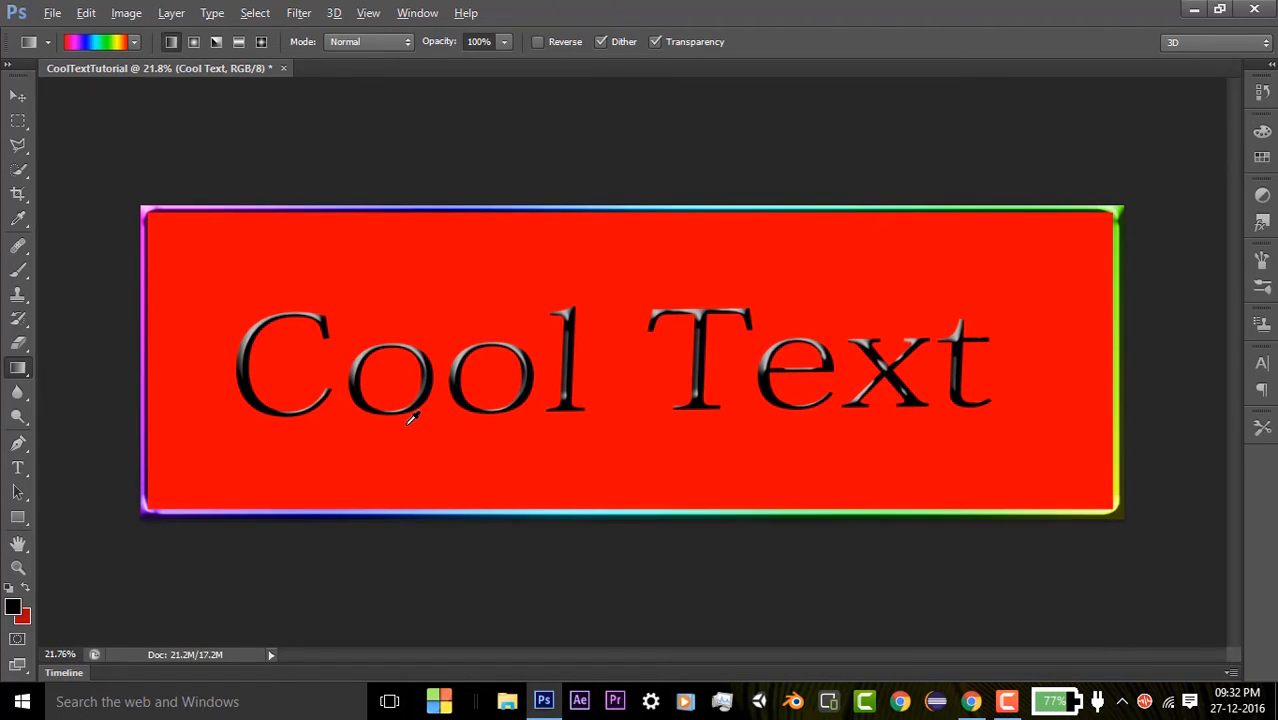
scroll(537, 205, "down", 5)
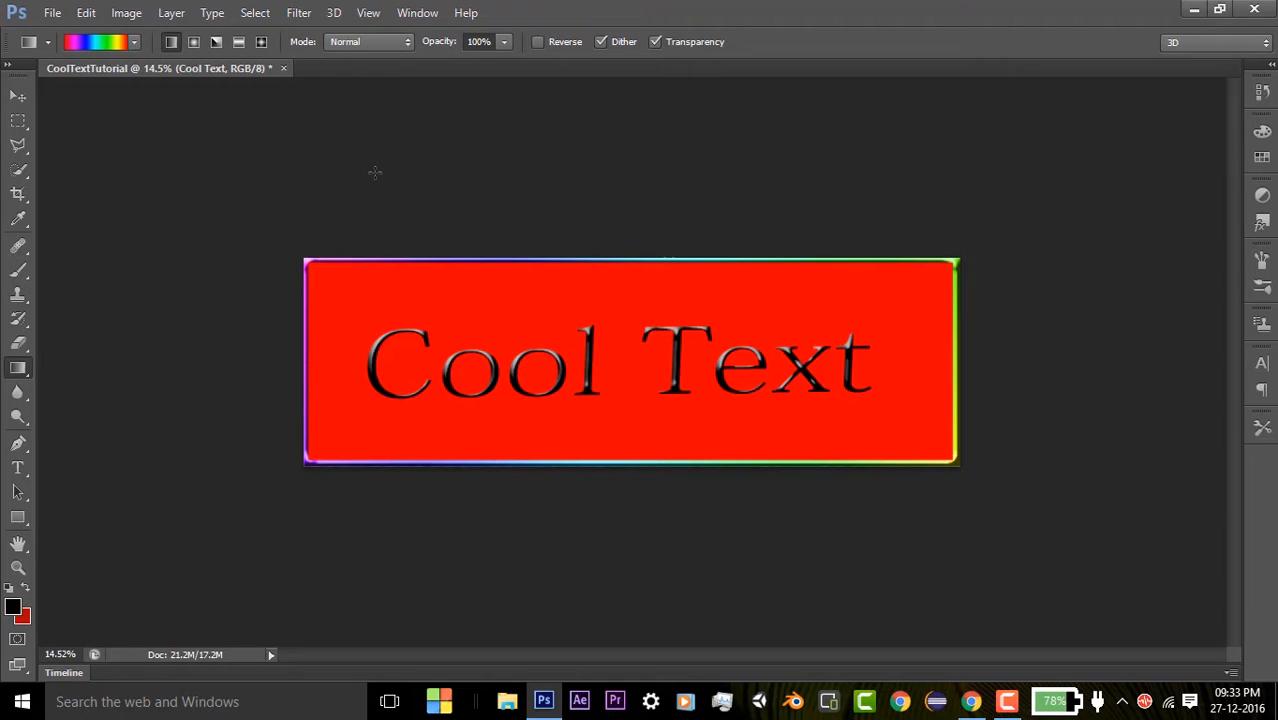
Step: Render the document to the Desktop as a JPEG Photoshop Image Sequence named CoolTextTutorial.jpg at document size, replacing the existing sequence
left_click(52, 14)
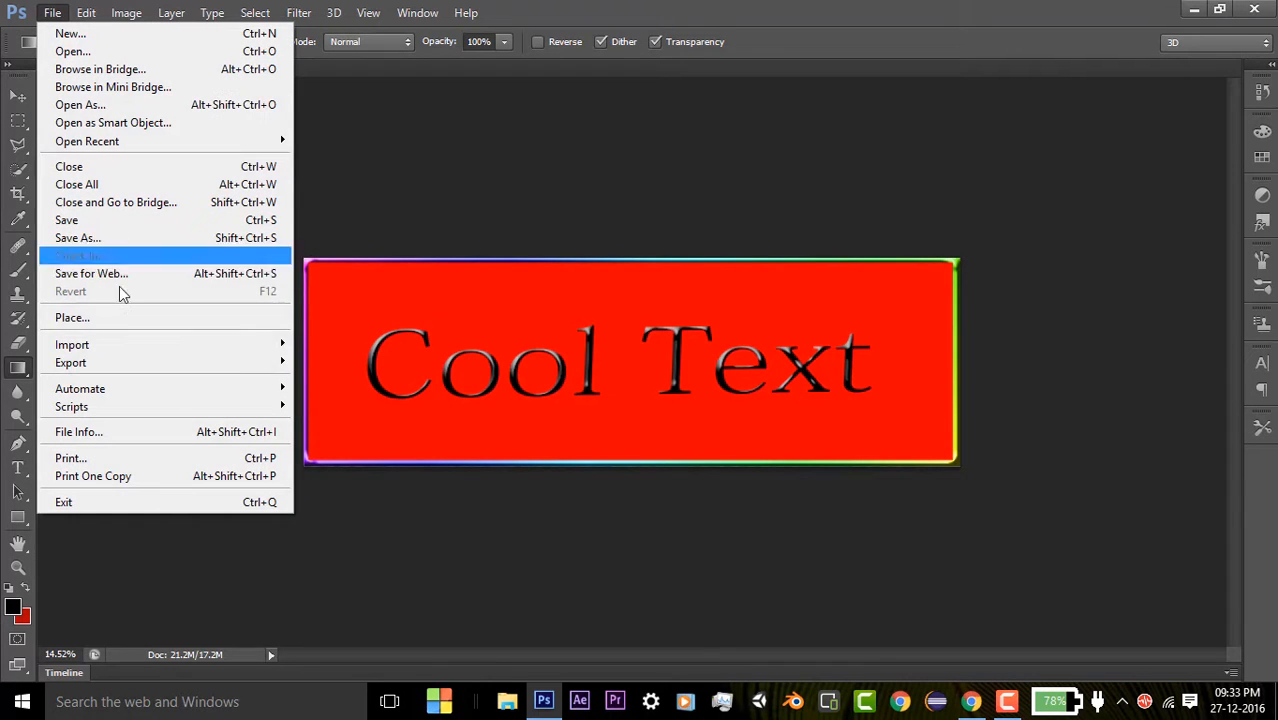
mouse_move(106, 364)
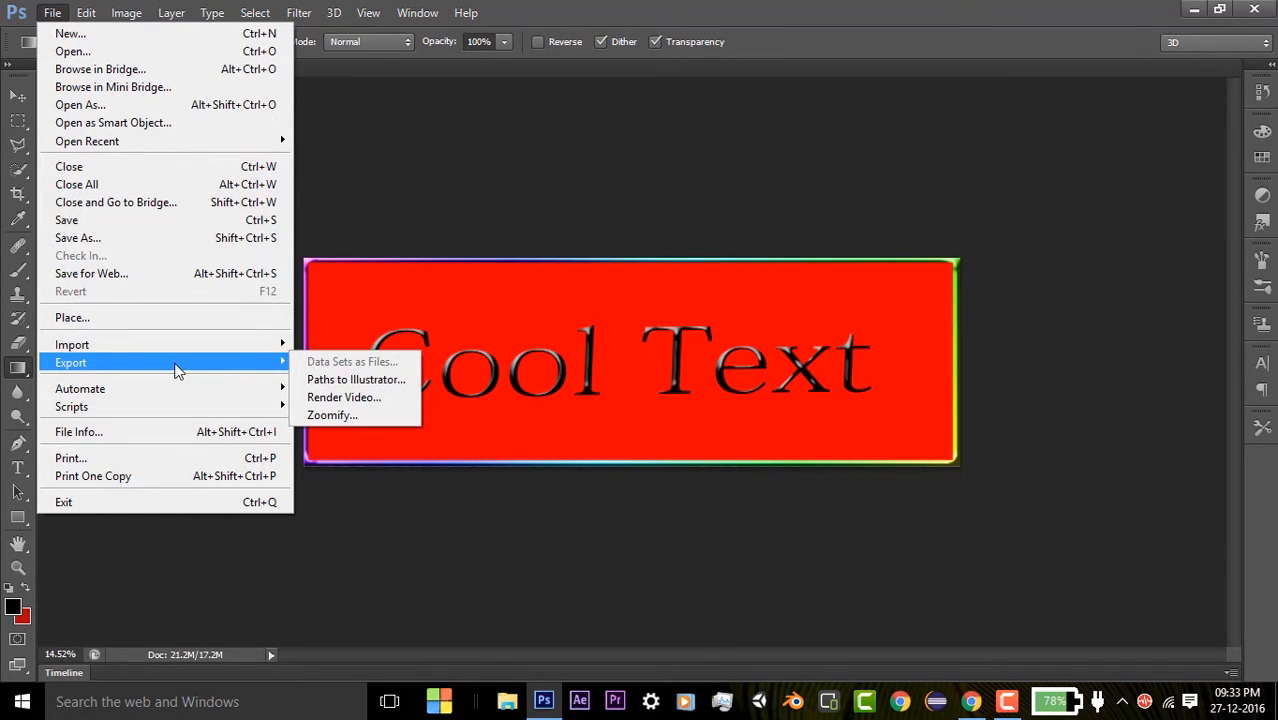
left_click(378, 398)
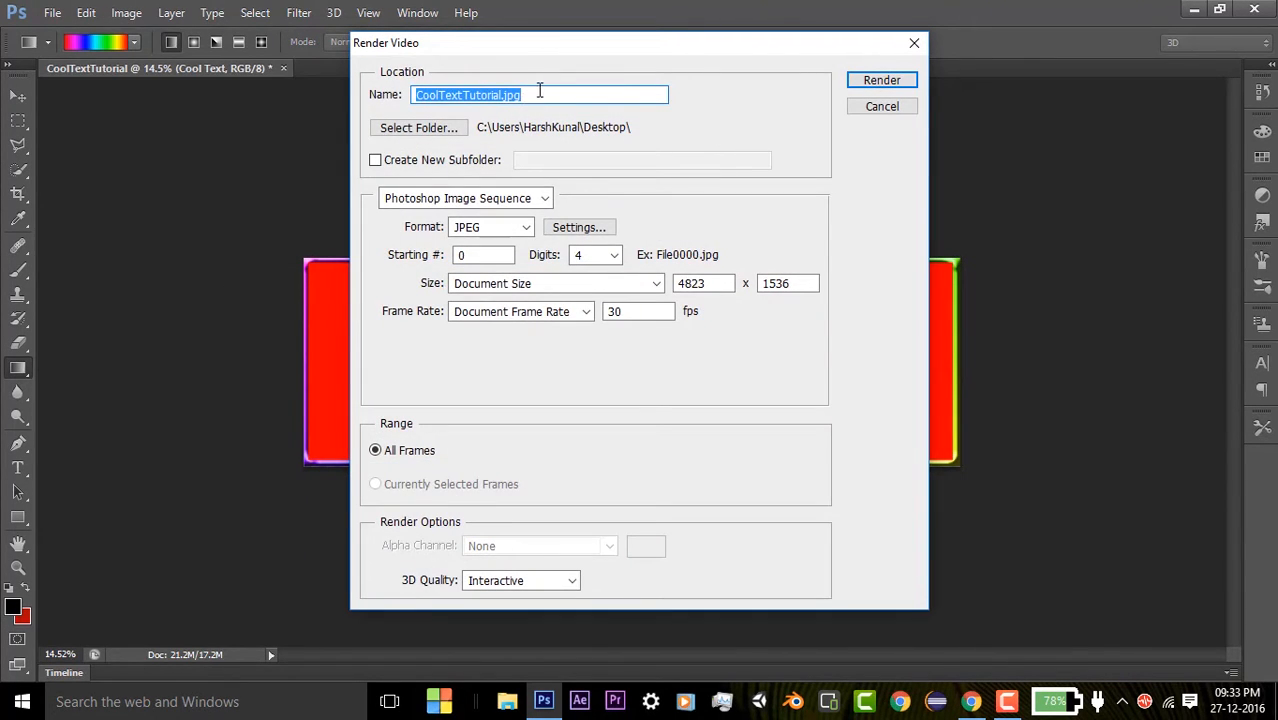
left_click(455, 131)
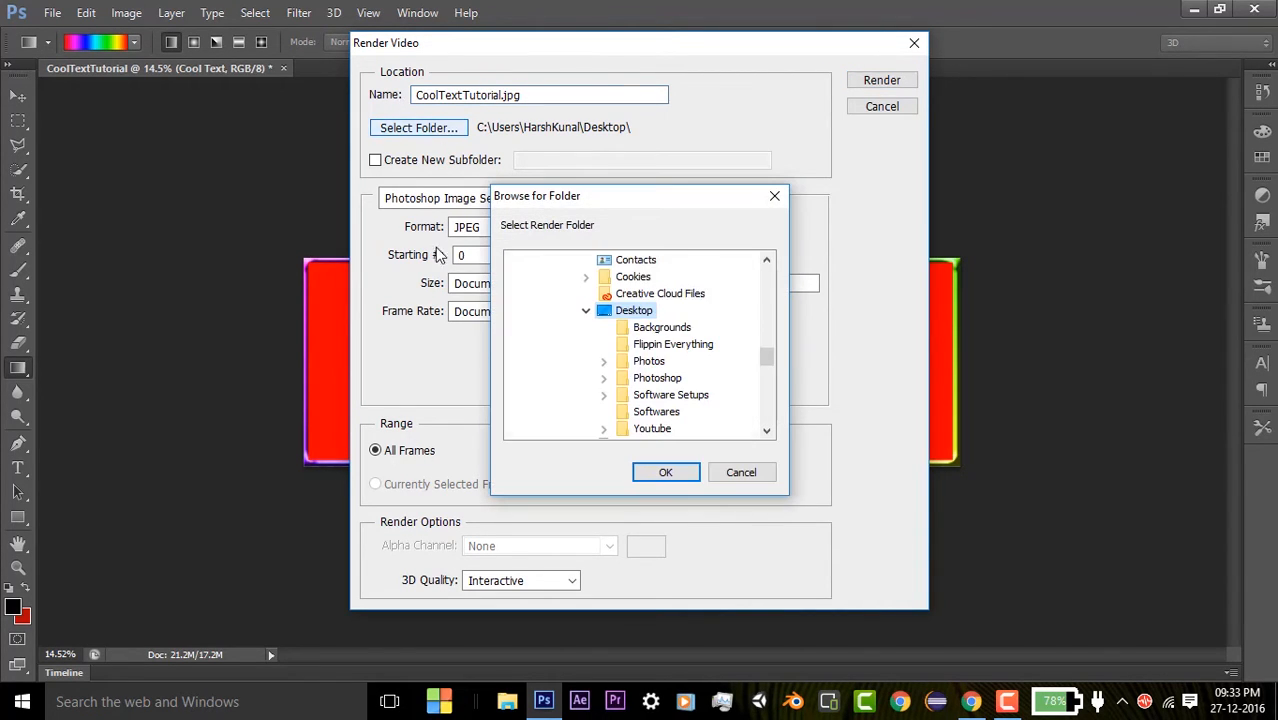
scroll(609, 352, "down", 2)
scroll(609, 352, "up", 2)
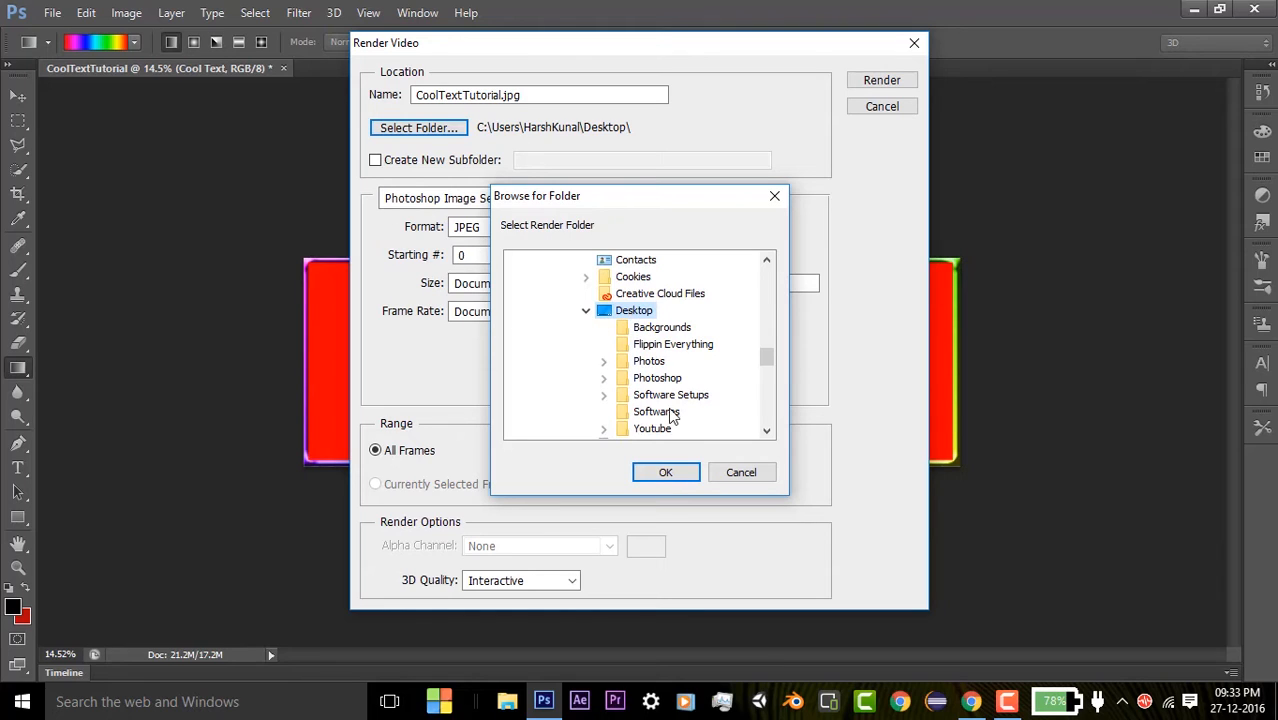
left_click(667, 473)
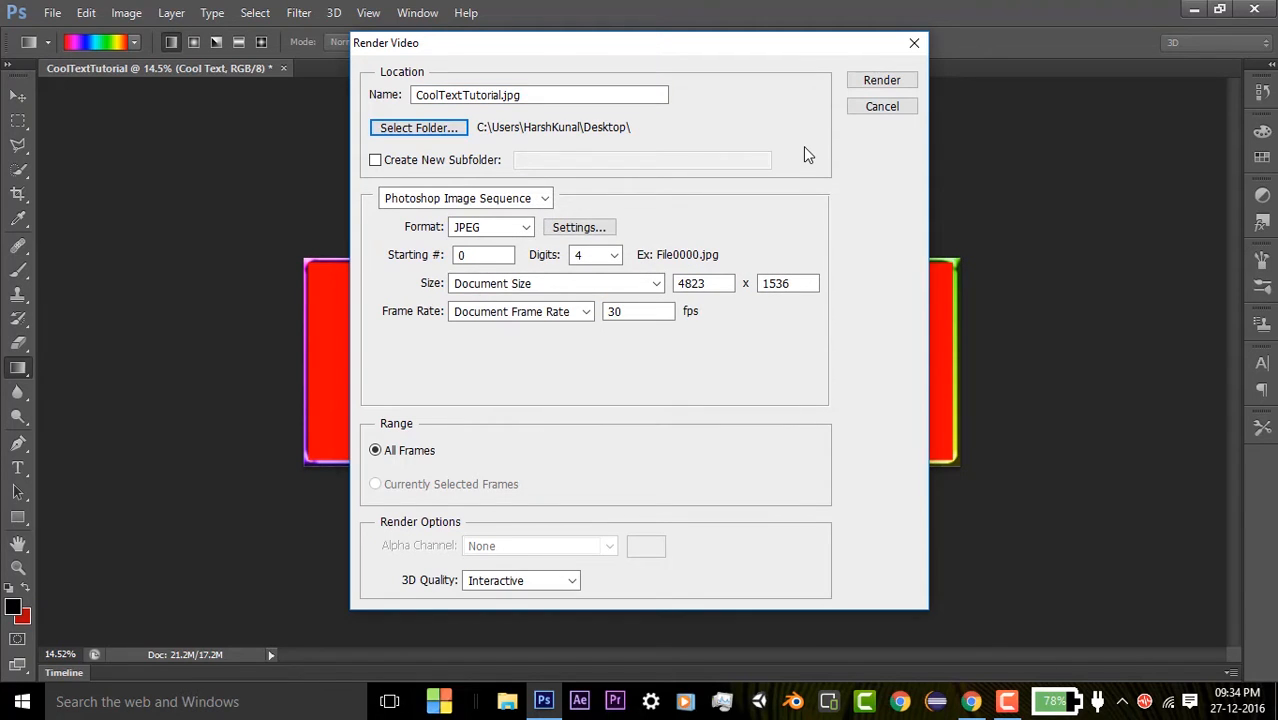
left_click(872, 86)
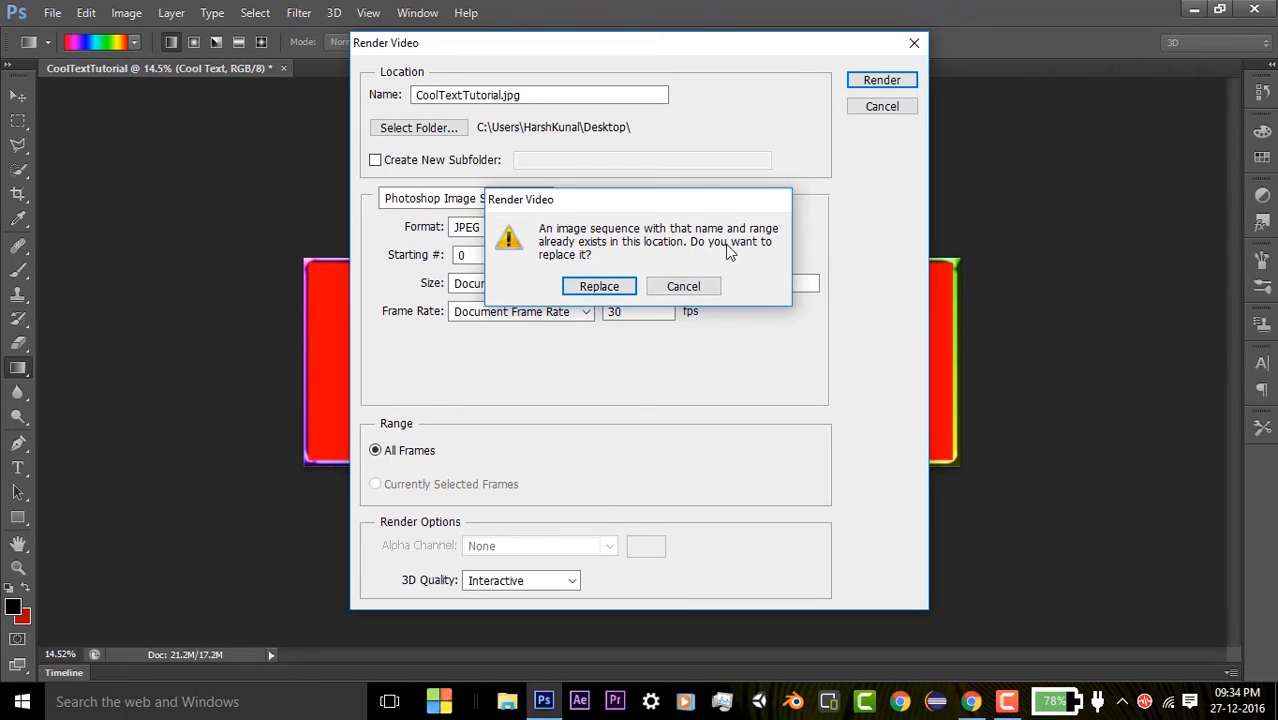
left_click(598, 287)
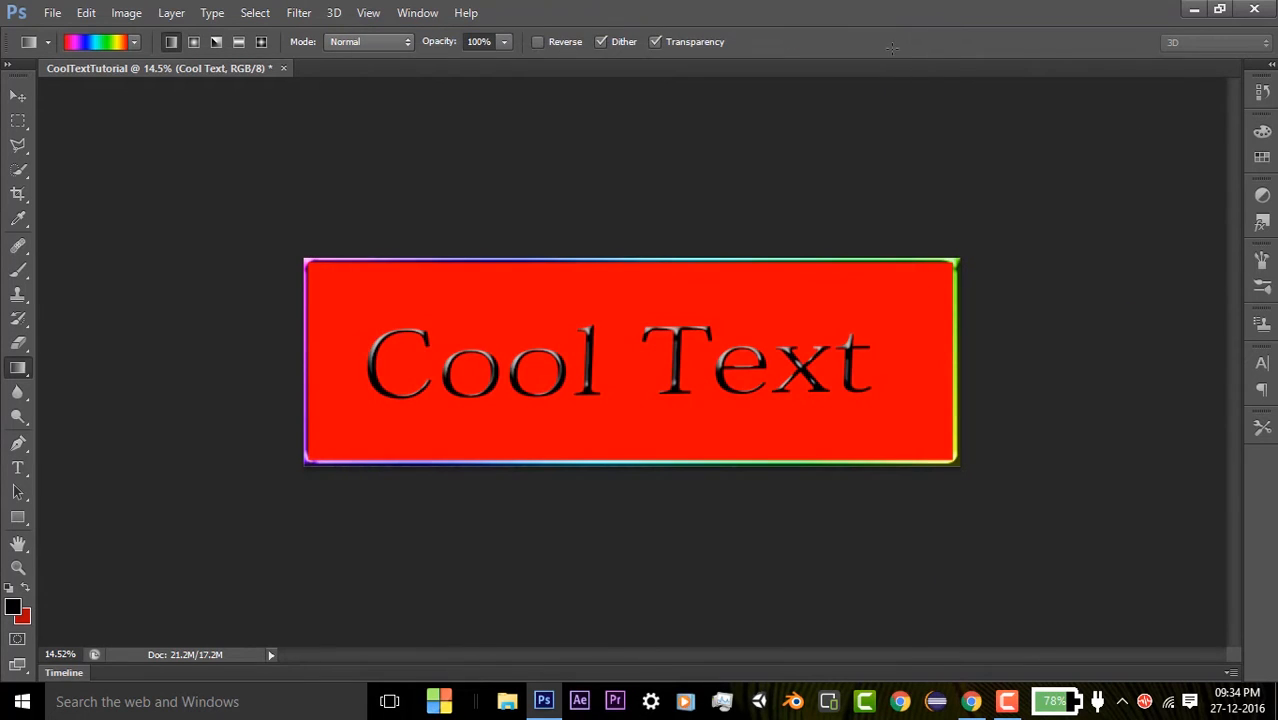
Step: Switch to the Windows desktop and try to open the rendered CoolTextTutorial image in the default Photos viewer
left_click(1275, 713)
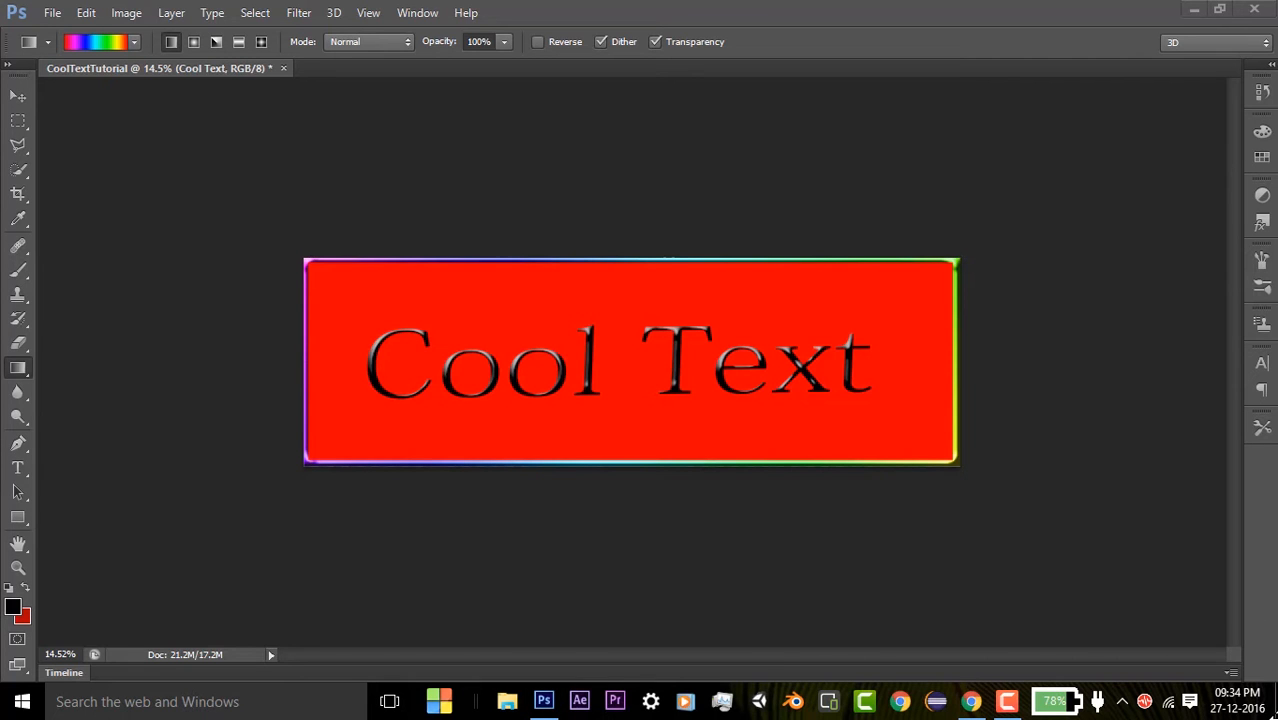
left_click(1194, 9)
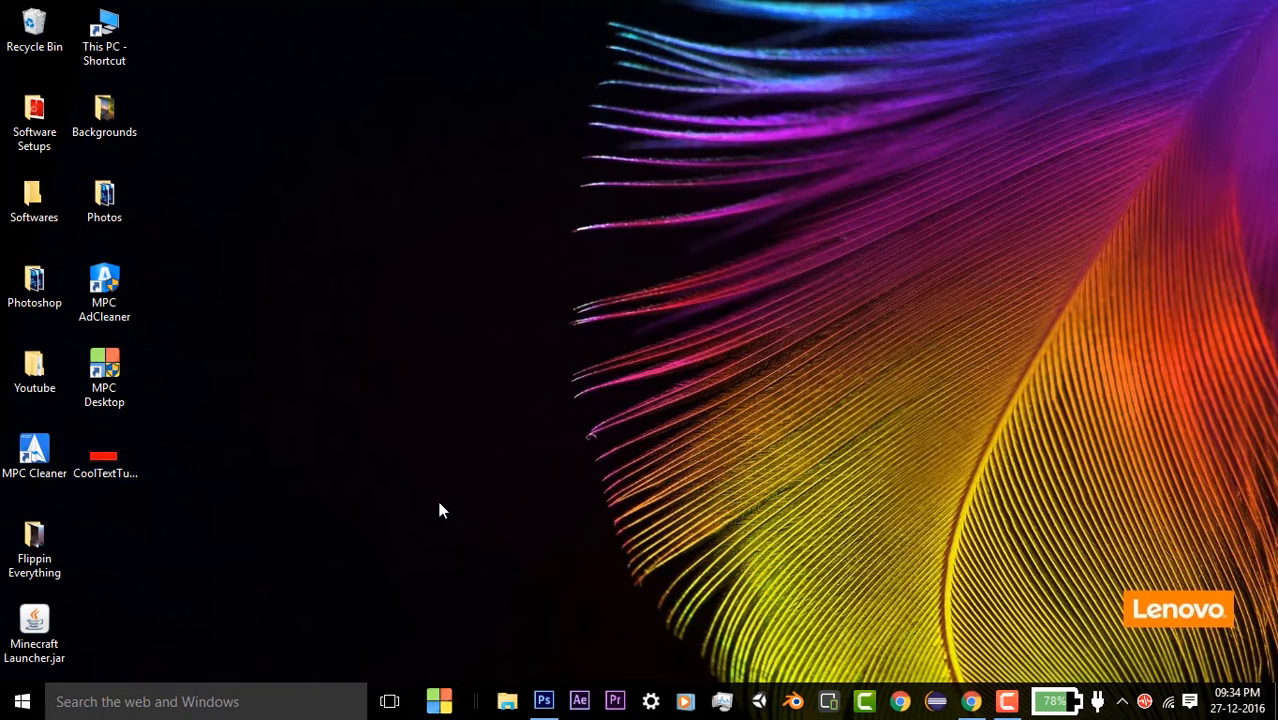
double_click(97, 470)
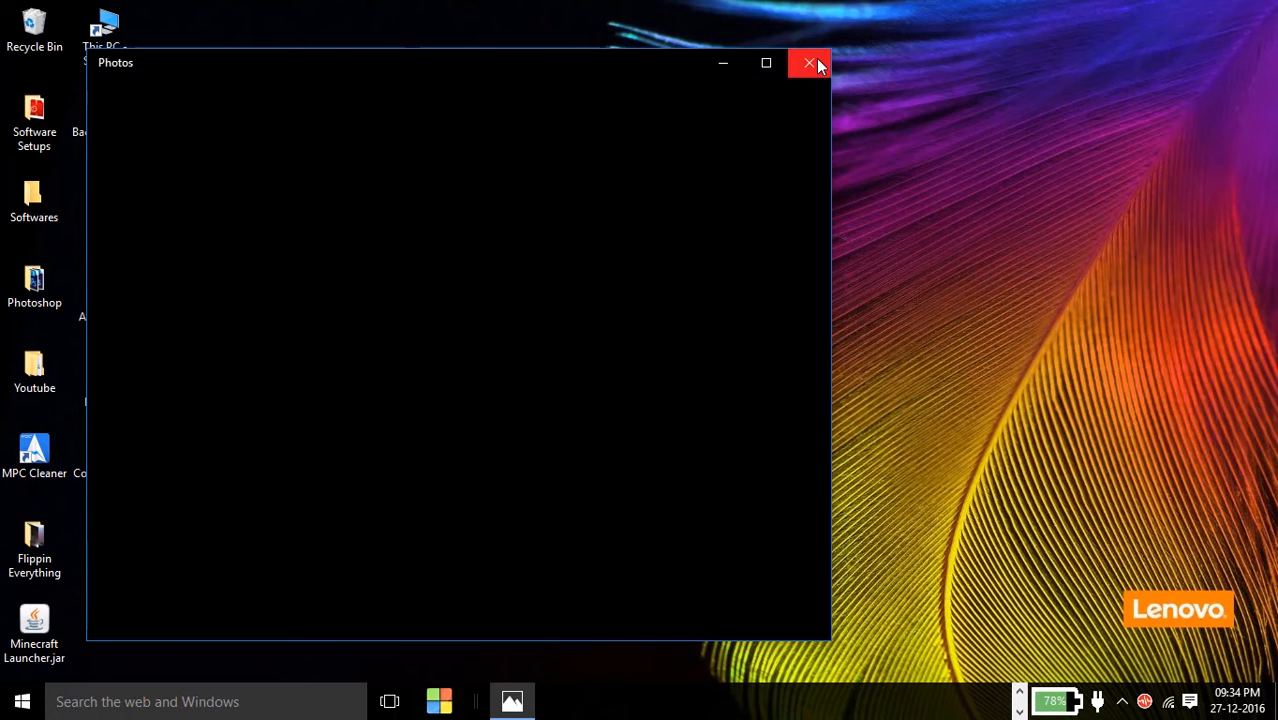
left_click(811, 61)
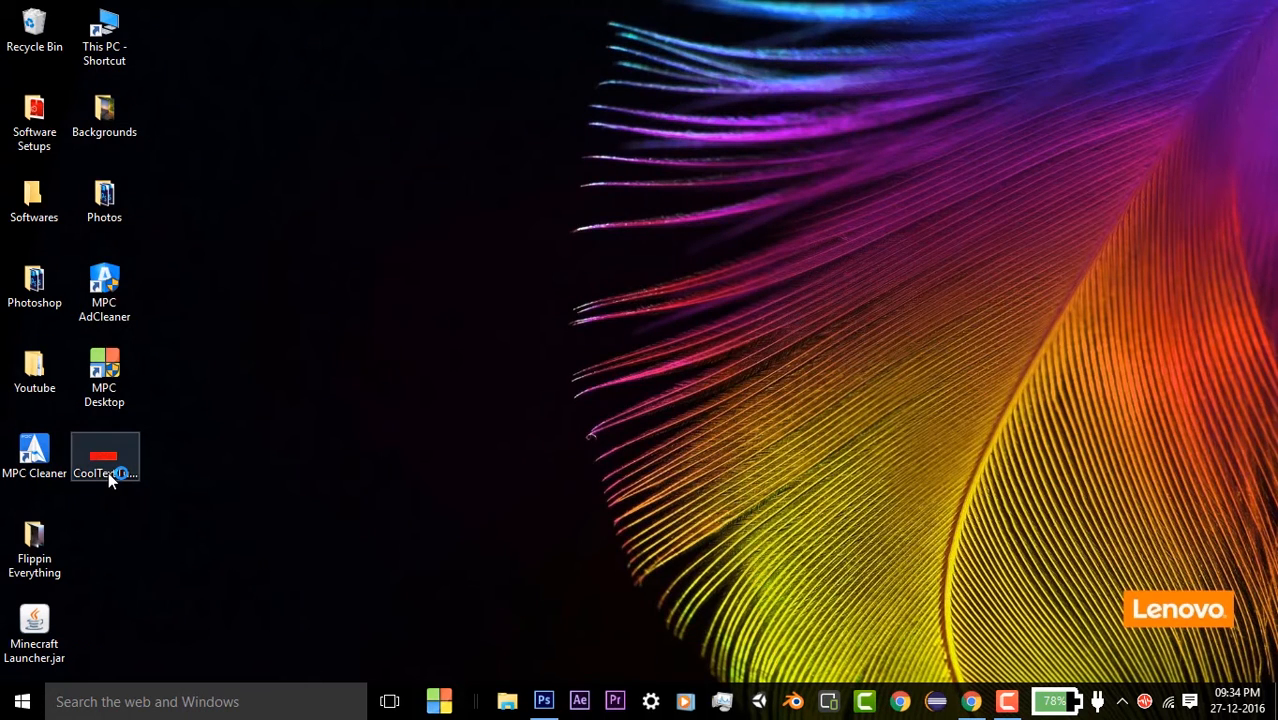
double_click(108, 472)
Step: Open the rendered CoolTextTutorial0000 image with PictureViewer, view it maximized, and restore the window size
right_click(108, 472)
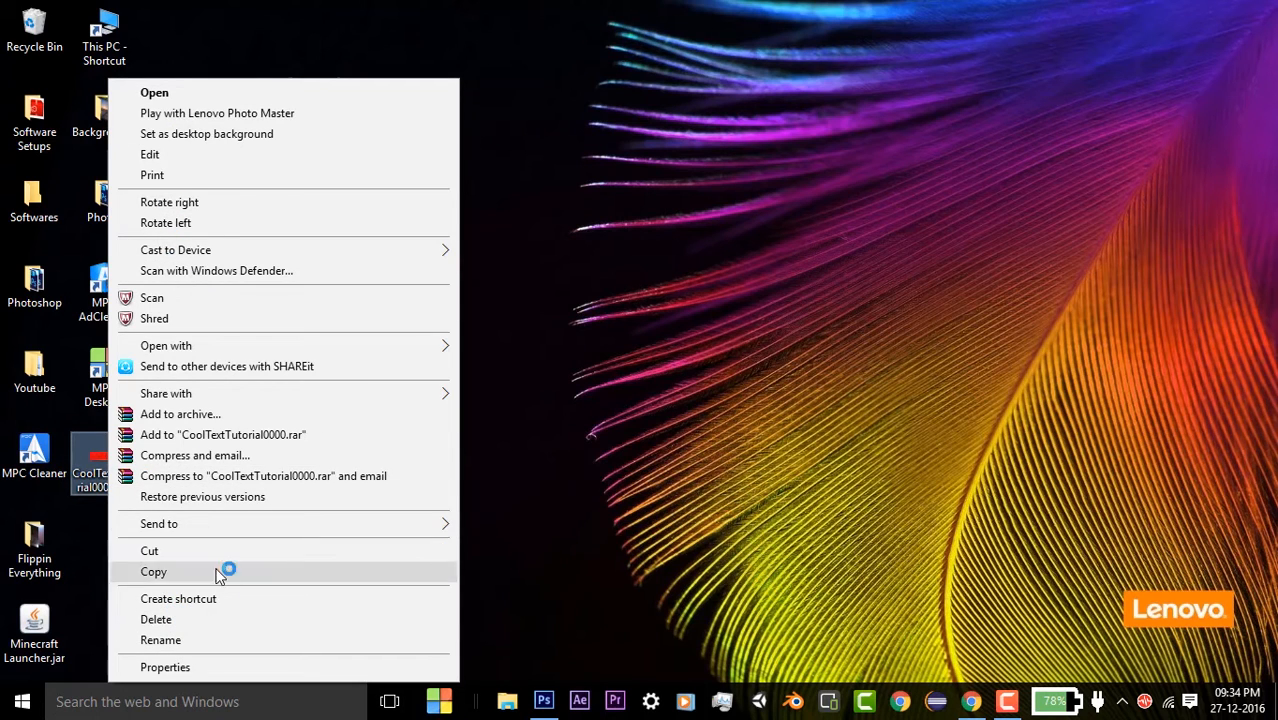
mouse_move(245, 345)
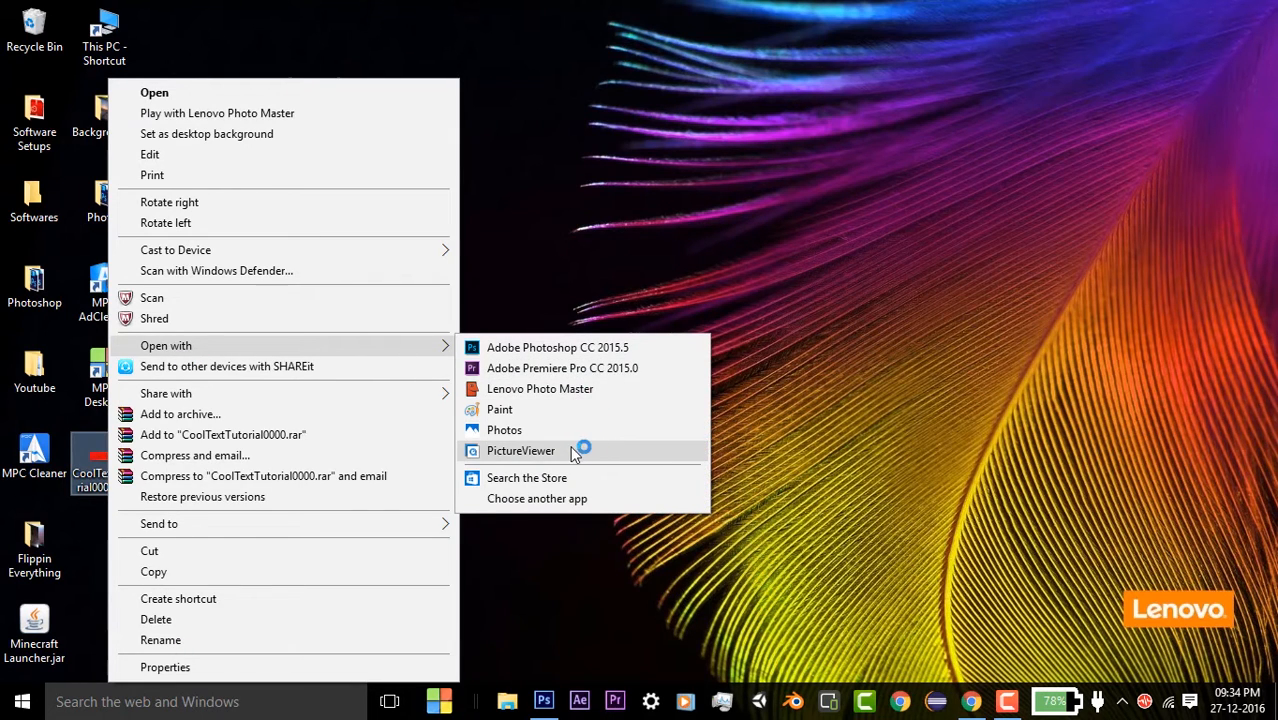
left_click(528, 450)
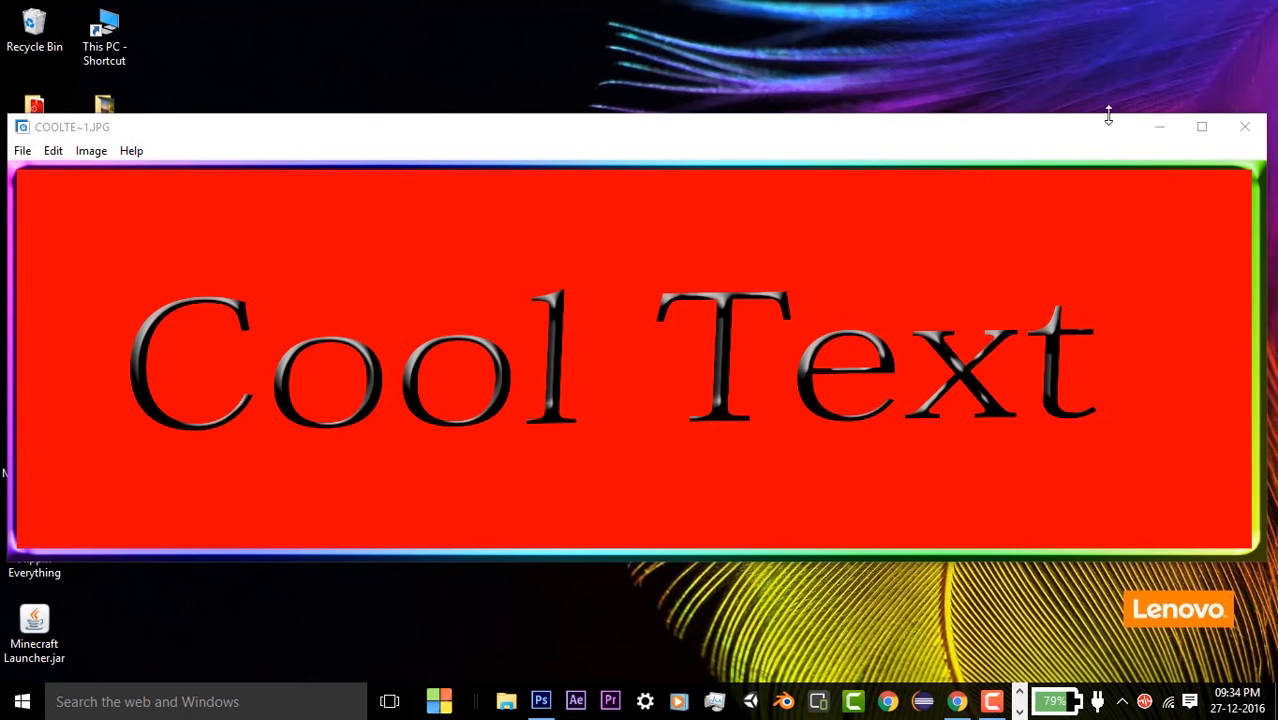
left_click(1198, 124)
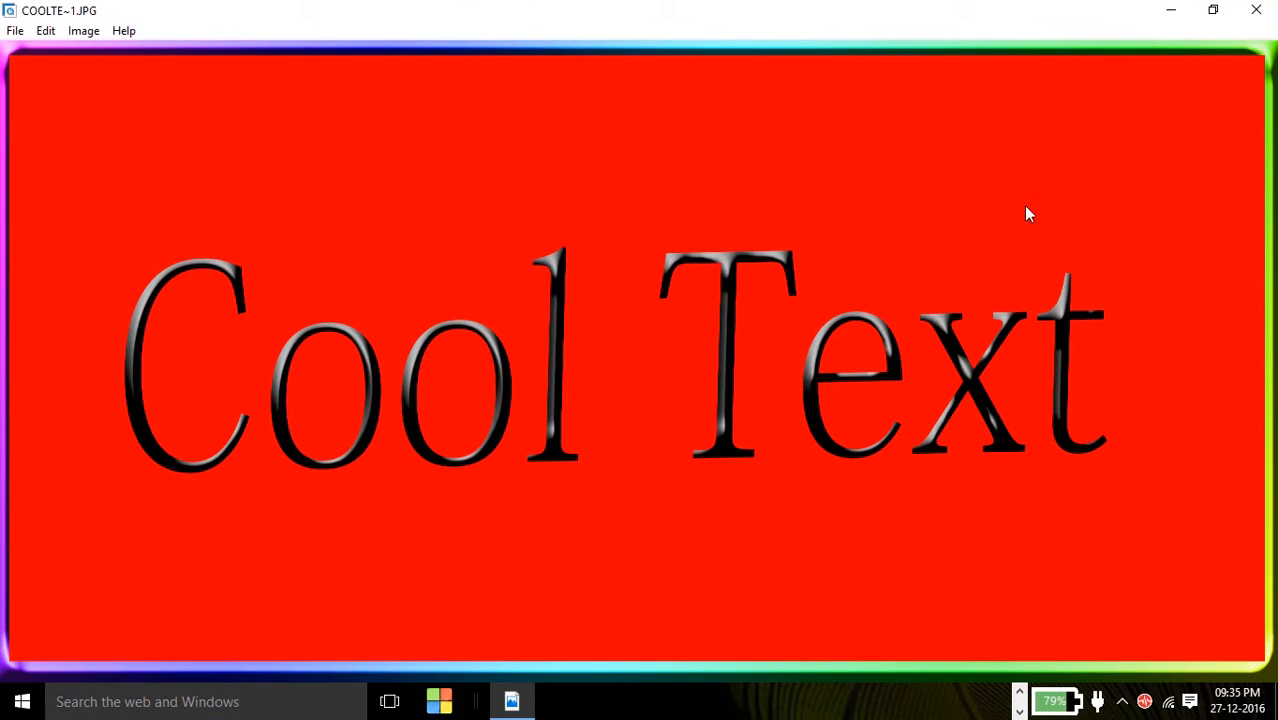
left_click(1205, 9)
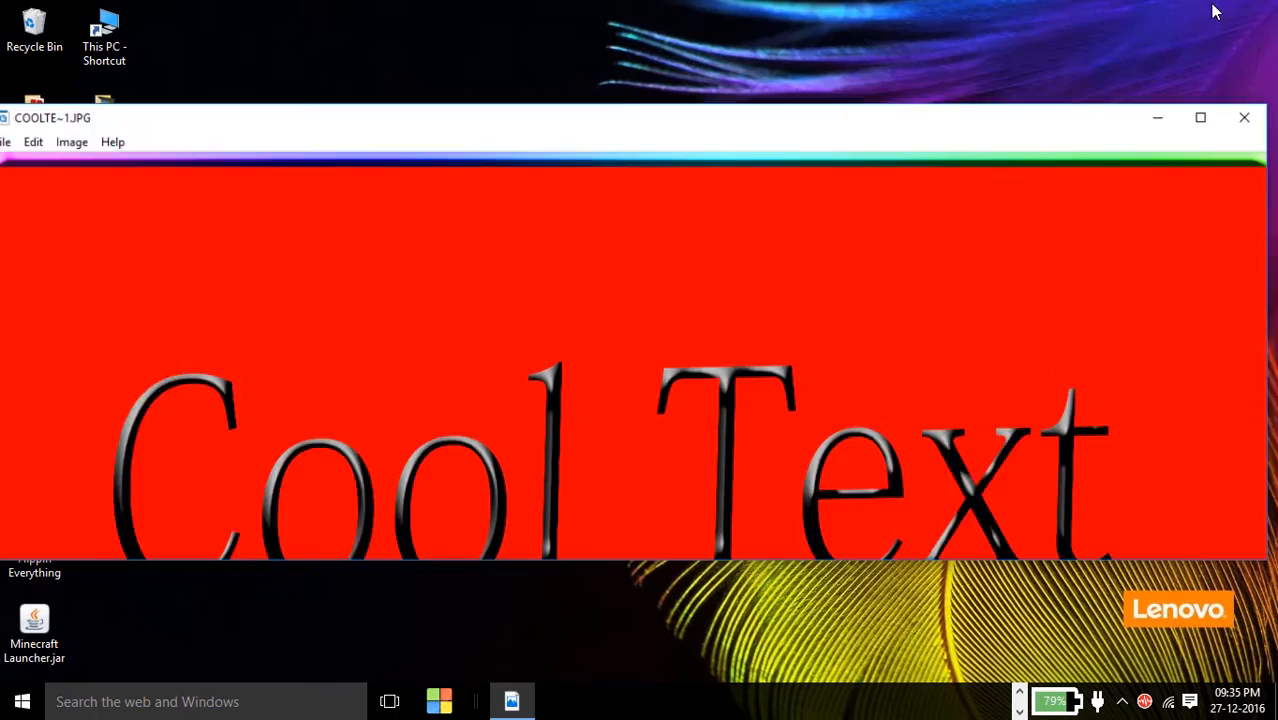